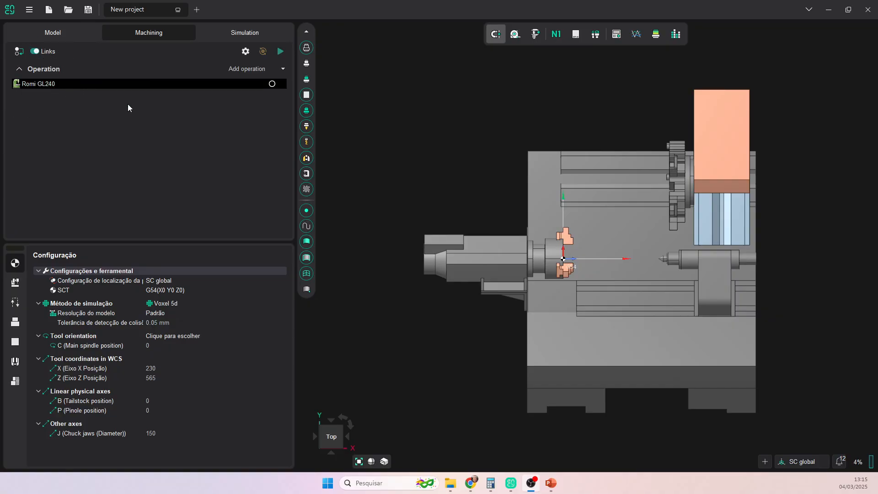
- Browse to ROMI - D600 e GL240 (IFSC) > Máquina virtual and copy the Romi GL240 folder
mouse_move(451, 487)
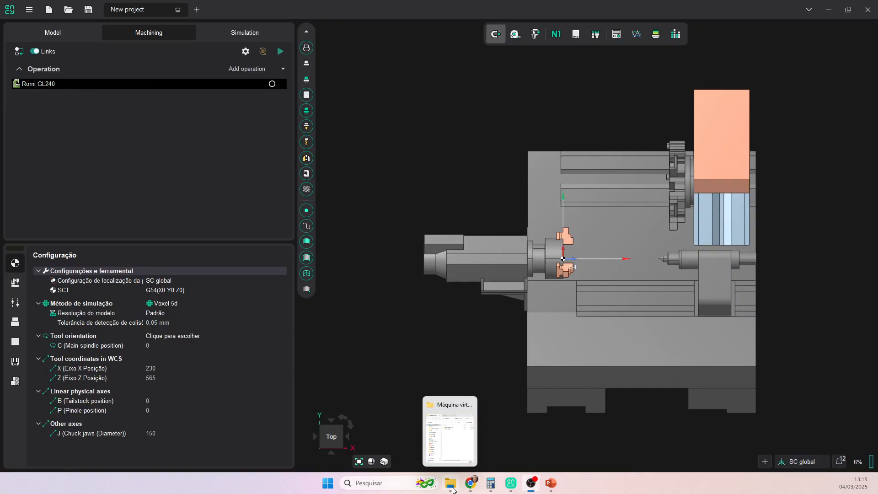
click(451, 487)
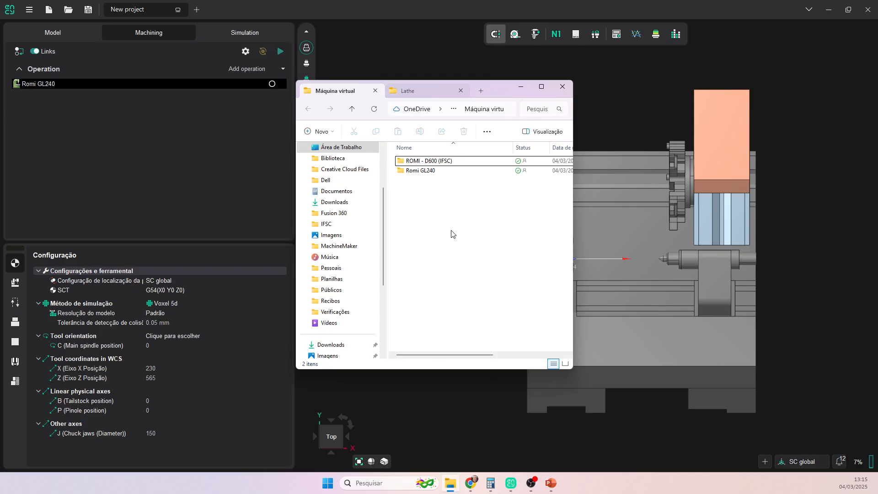
click(353, 110)
click(352, 109)
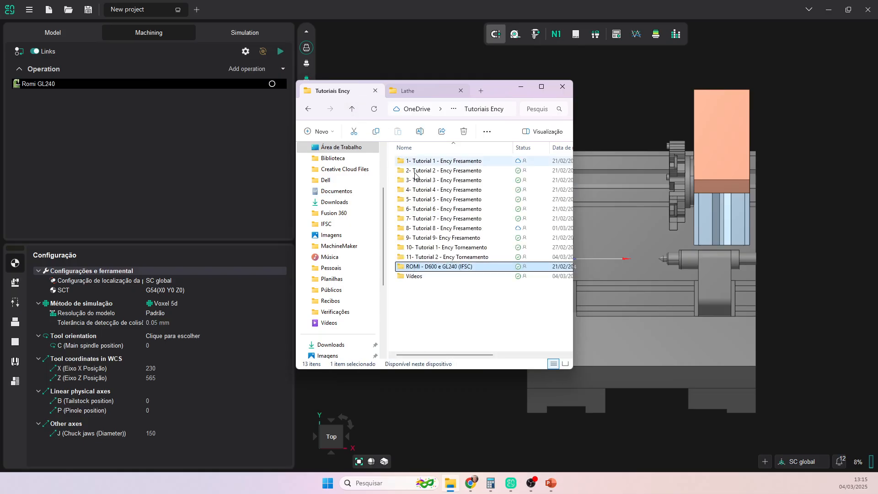
double_click(423, 267)
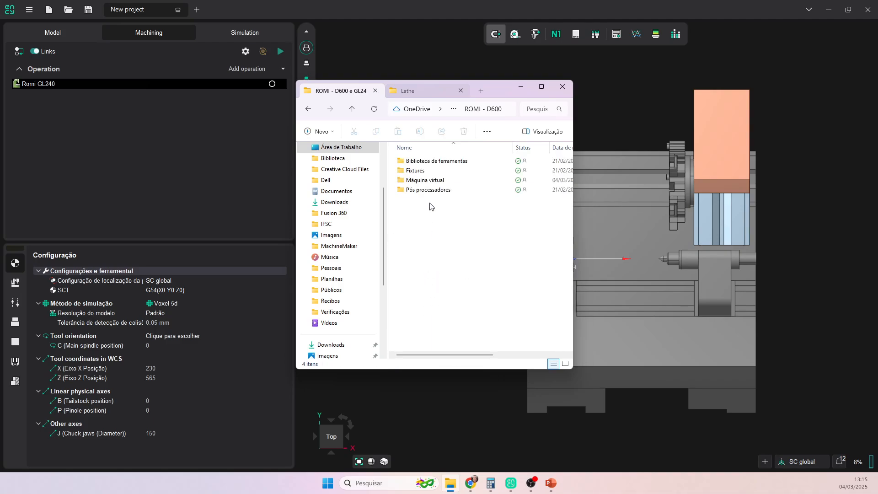
double_click(427, 182)
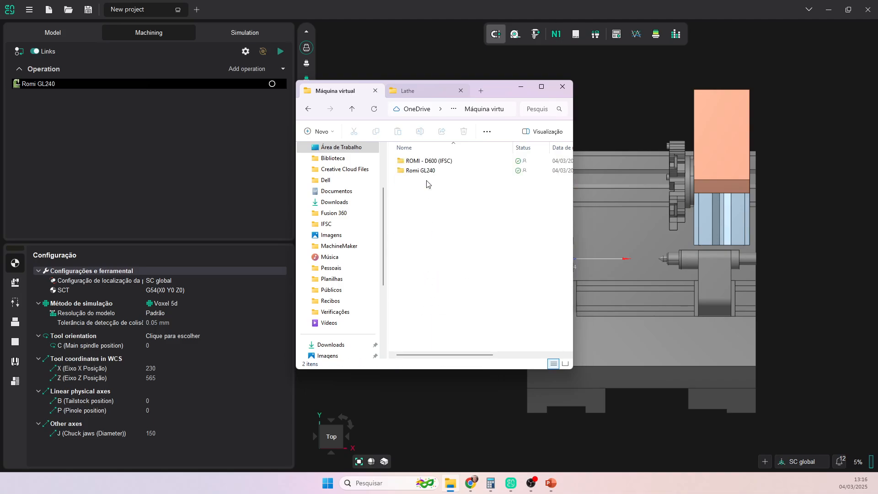
click(419, 172)
right_click(419, 174)
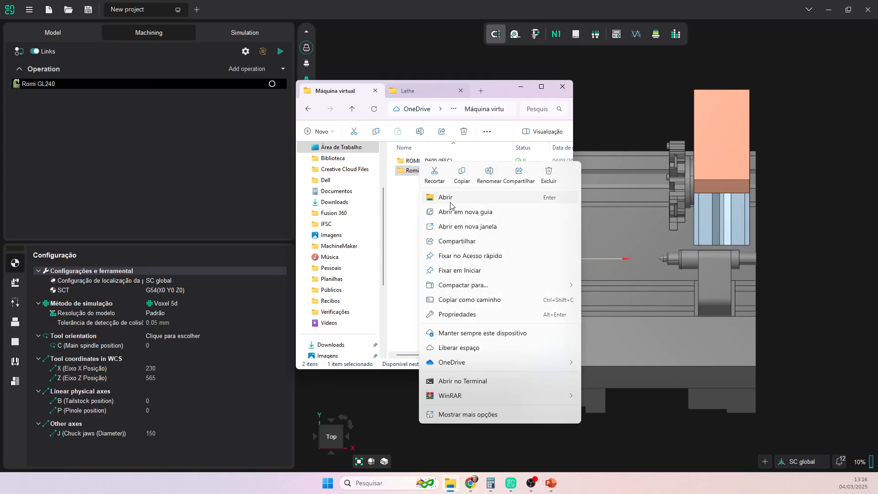
click(461, 180)
- Open 'Onde salvar a pasta.txt', check the Lathe schemas folder, then close File Explorer
double_click(420, 174)
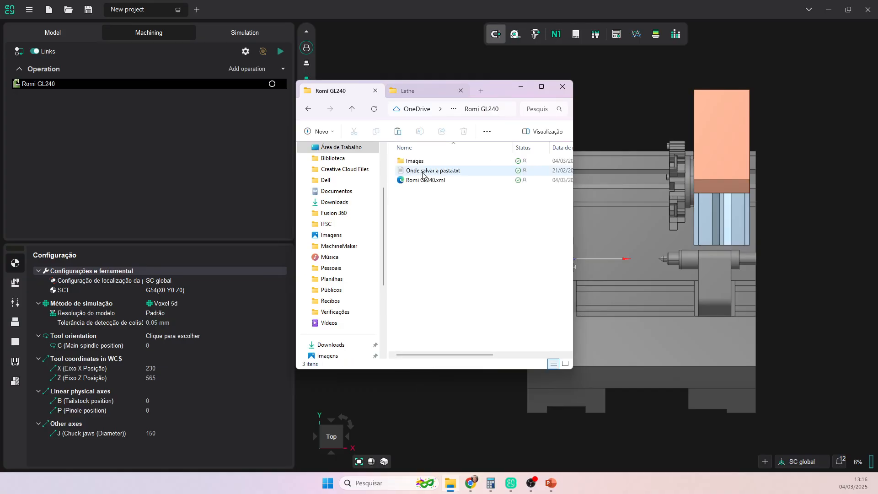
double_click(430, 171)
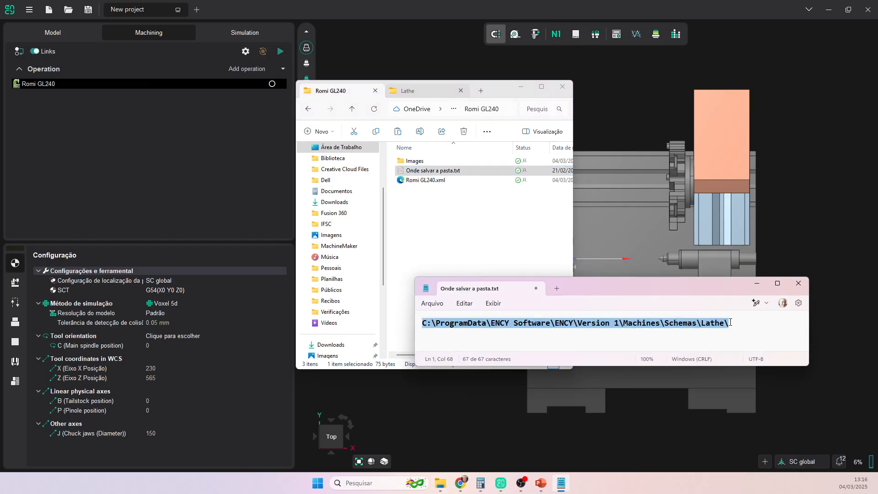
click(409, 94)
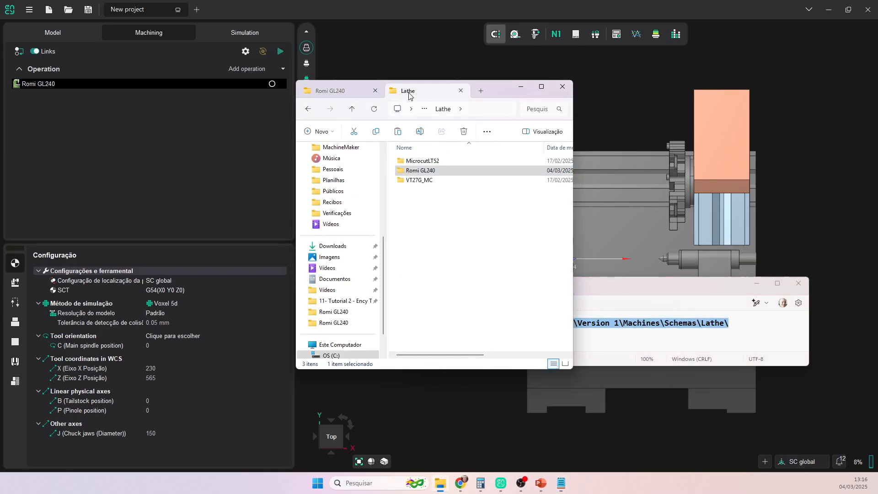
click(434, 227)
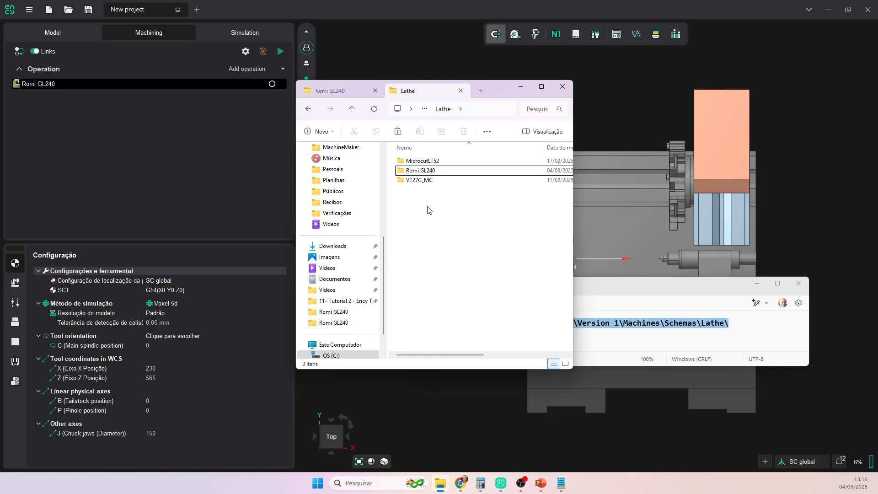
right_click(429, 208)
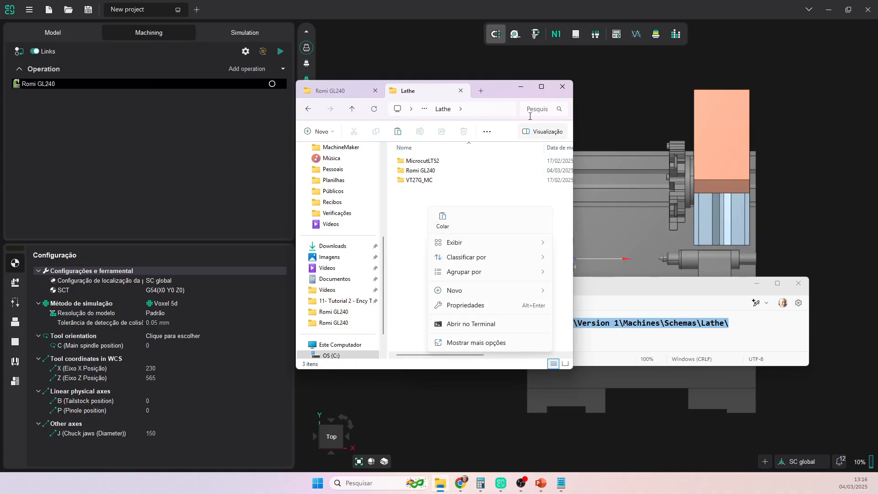
click(562, 87)
click(563, 87)
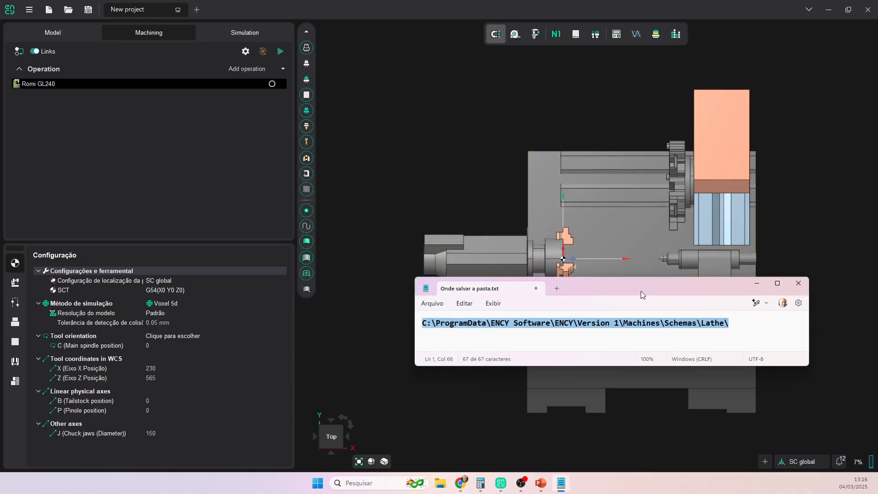
- Close the save-location note and open ENCY's machine parameters on the Máquinas tab
click(799, 283)
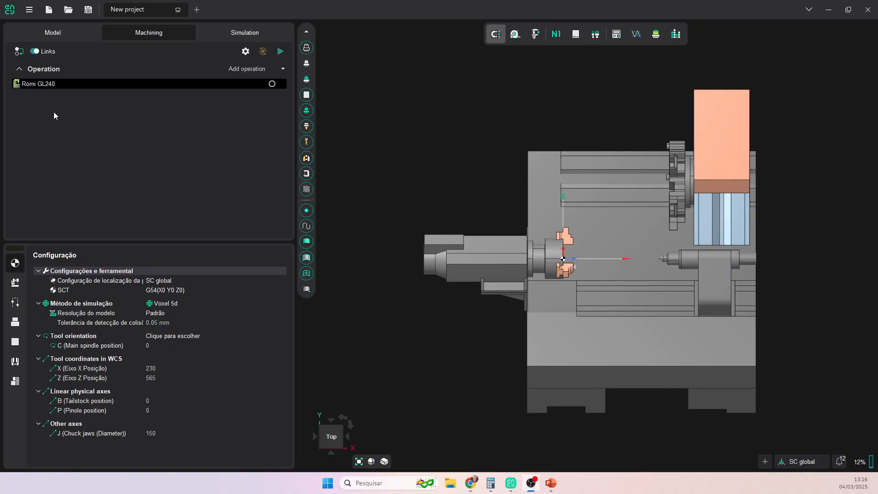
click(38, 84)
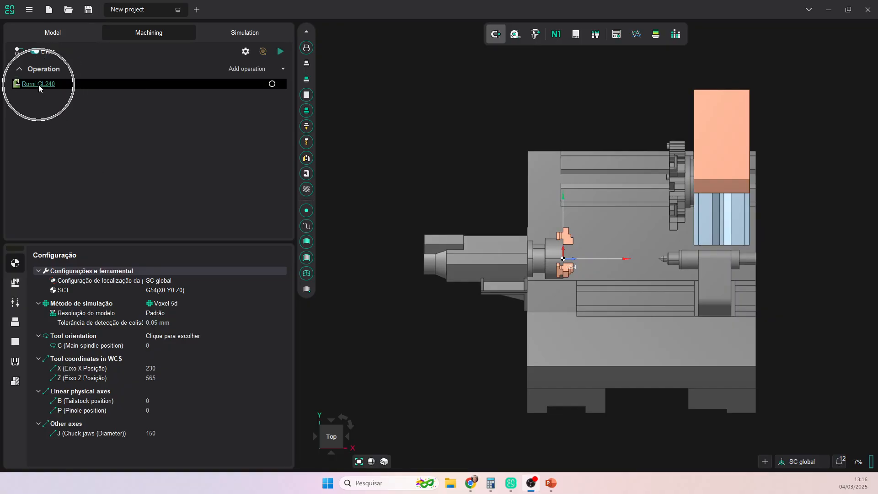
click(38, 85)
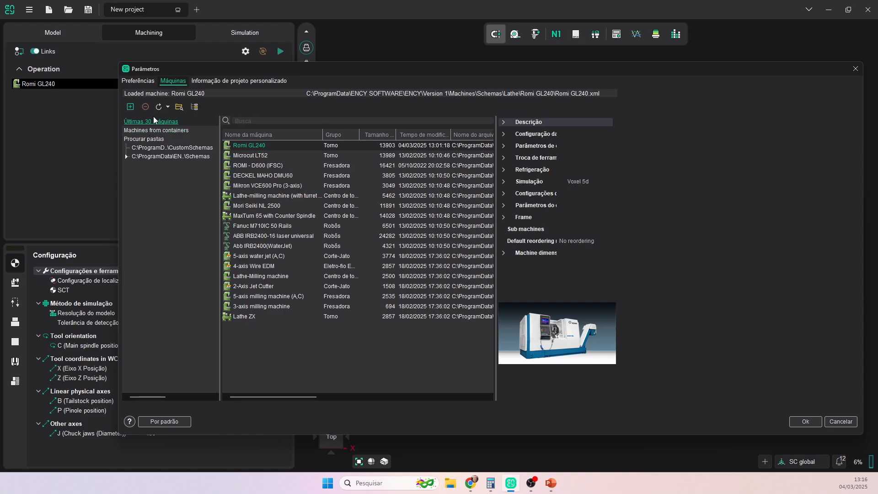
click(168, 81)
- Expand Schemas > Lathe, select Romi GL240, and widen its properties and picture panel
click(126, 157)
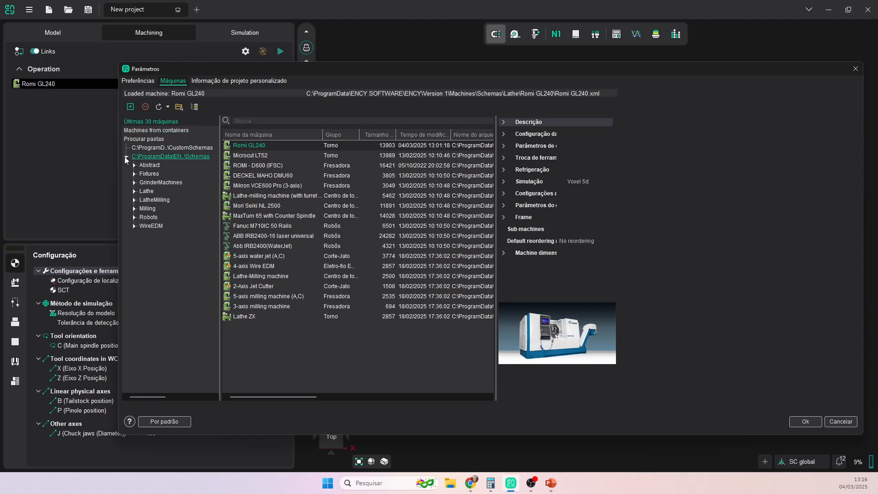
click(133, 191)
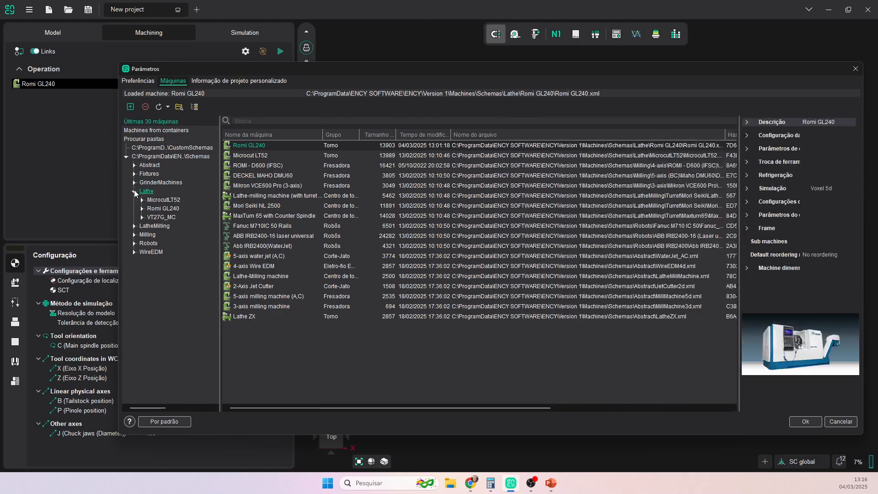
click(164, 209)
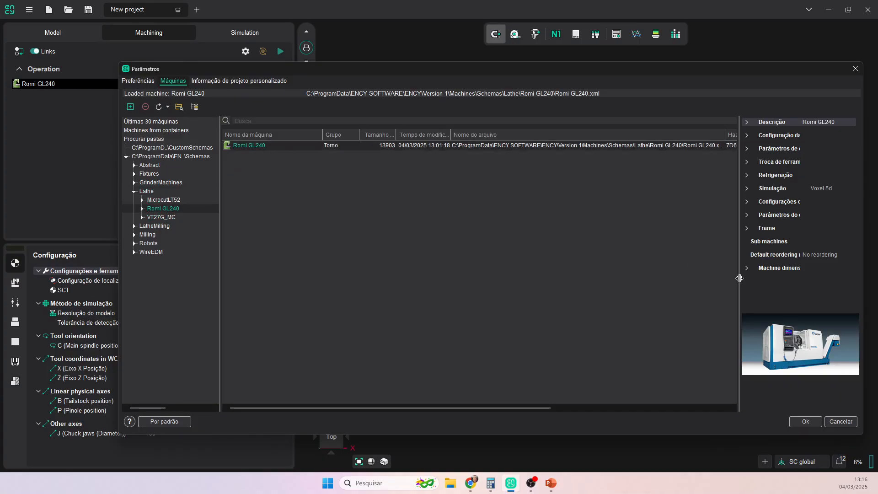
drag(740, 278, 326, 250)
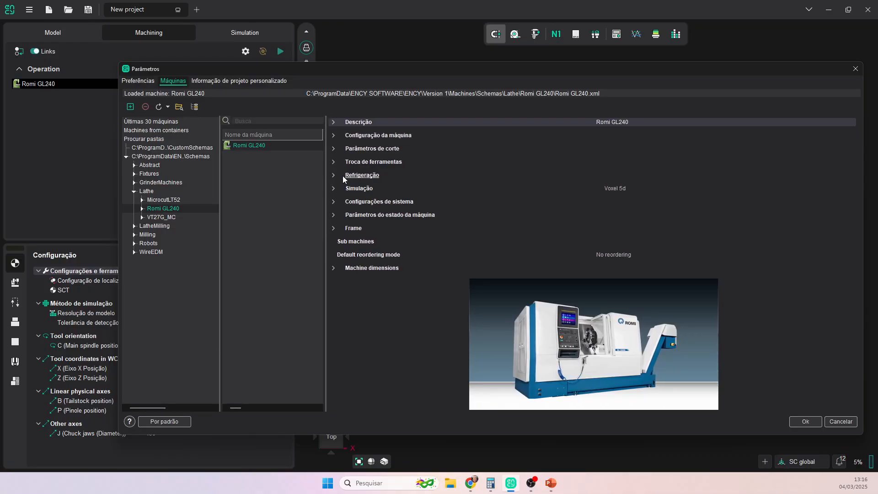
- Expand Configuração da máquina to list Romi GL240 turret positions 1–12 and their blocks
click(333, 137)
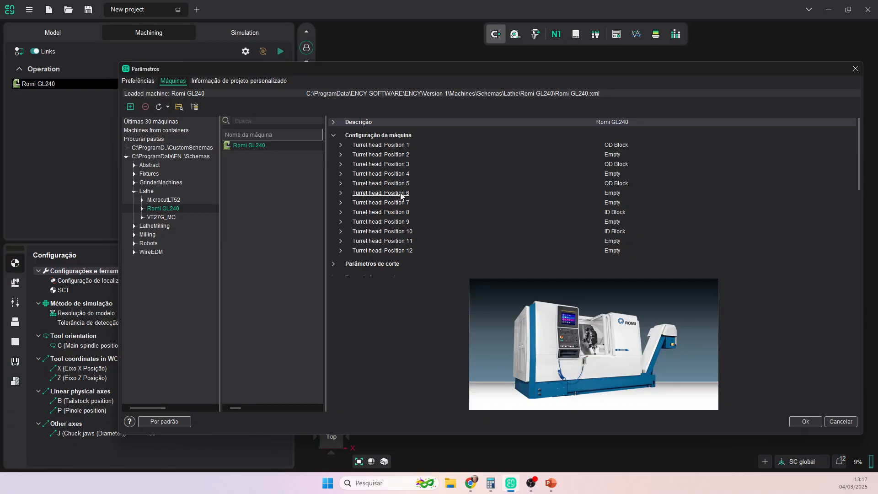
- Set turret position 7 to OD Block, check positions 9 and 10, and apply with Ok
click(614, 204)
click(613, 204)
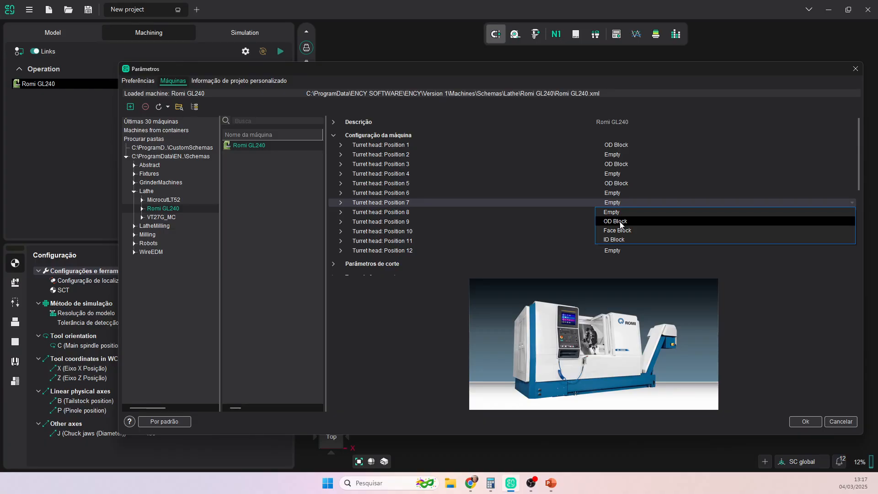
click(621, 222)
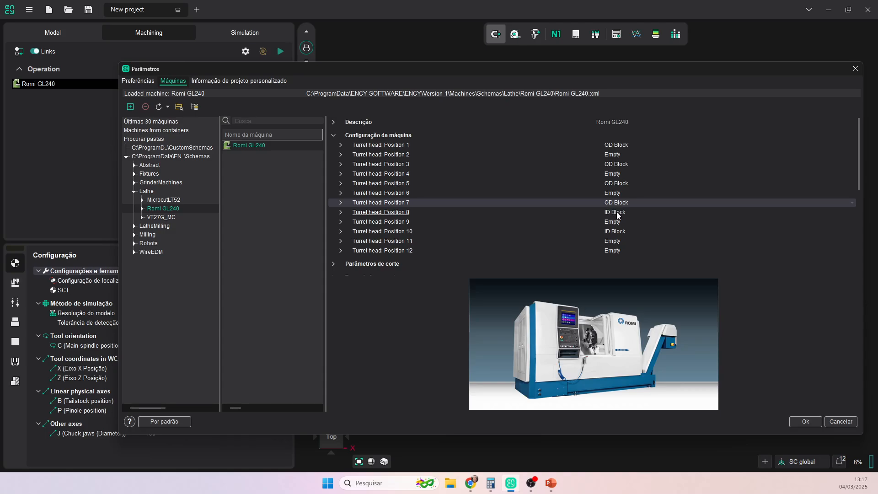
click(408, 223)
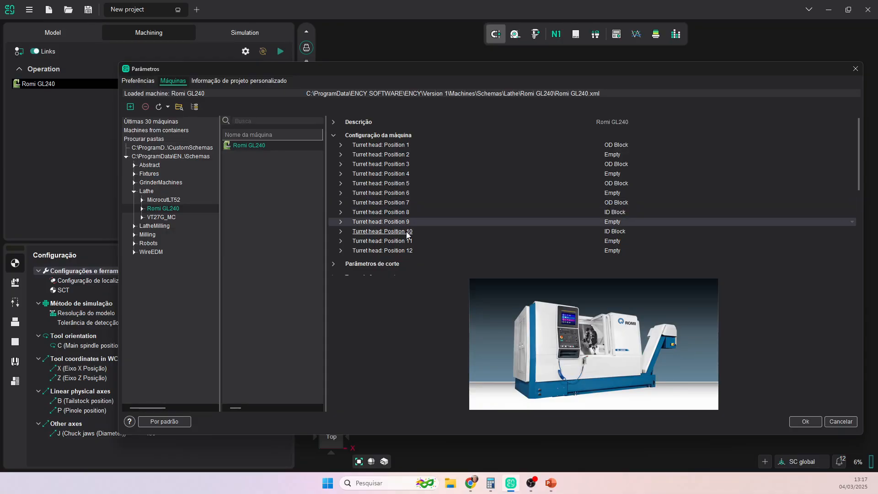
click(407, 232)
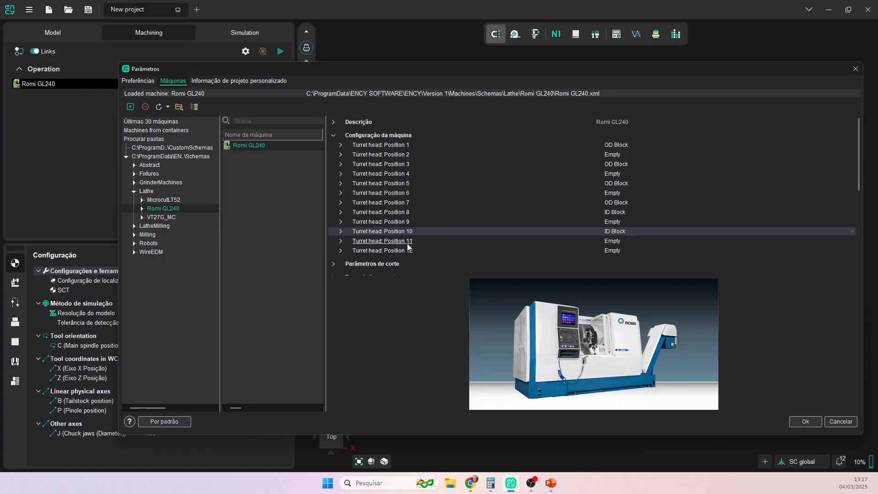
click(806, 423)
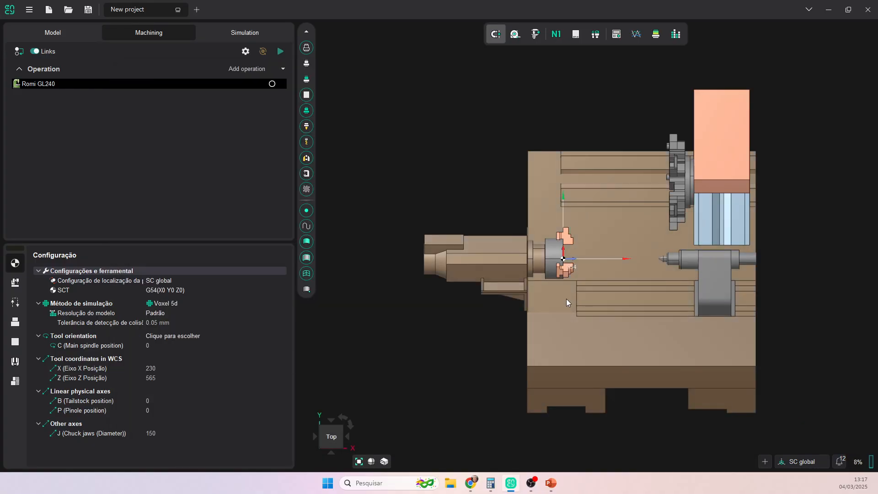
- Show the loaded Romi GL240's turret head positions under Configuração da máquina, then the tool library
click(15, 283)
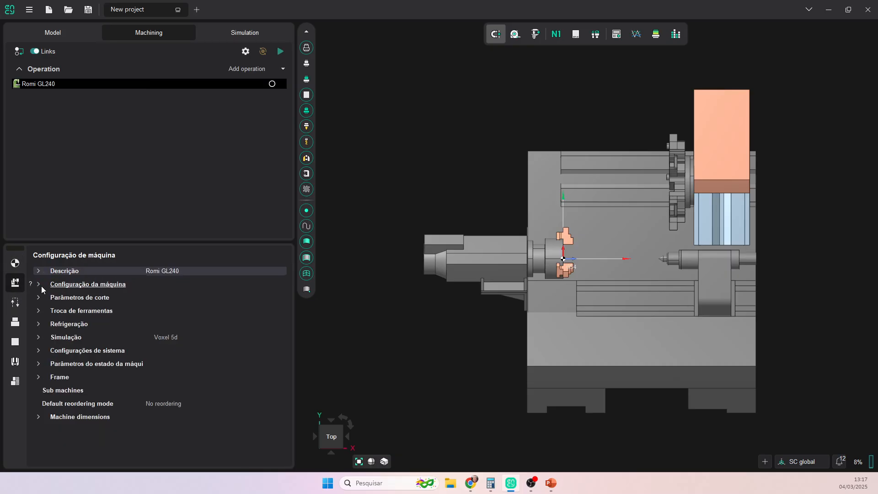
click(39, 284)
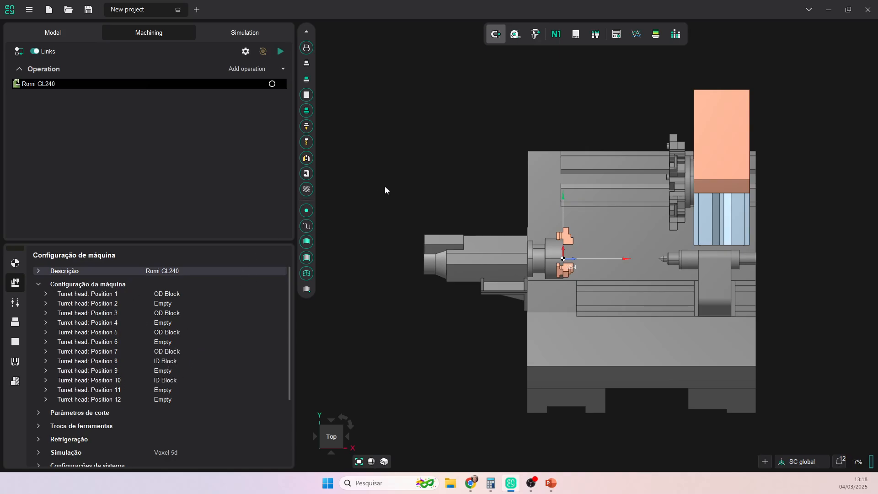
click(595, 37)
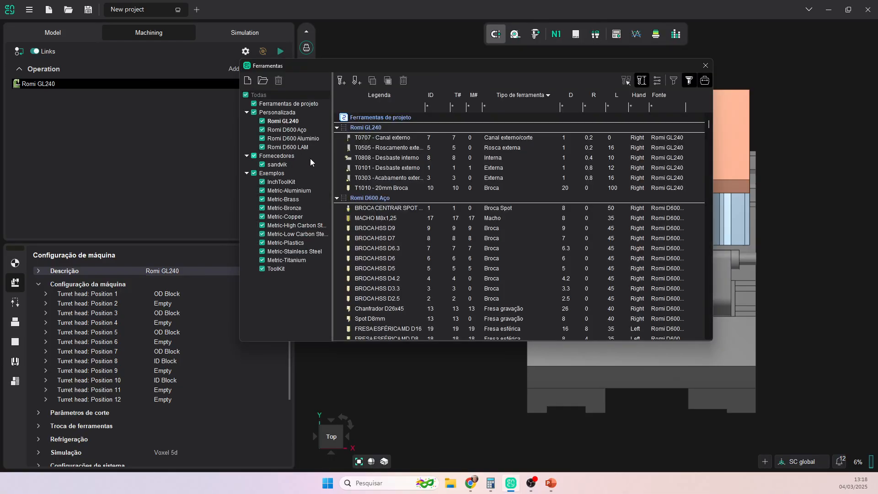
- Filter tools to Romi GL240, inspect T0707's geometry, then present the Sandvik external turning slides
click(285, 122)
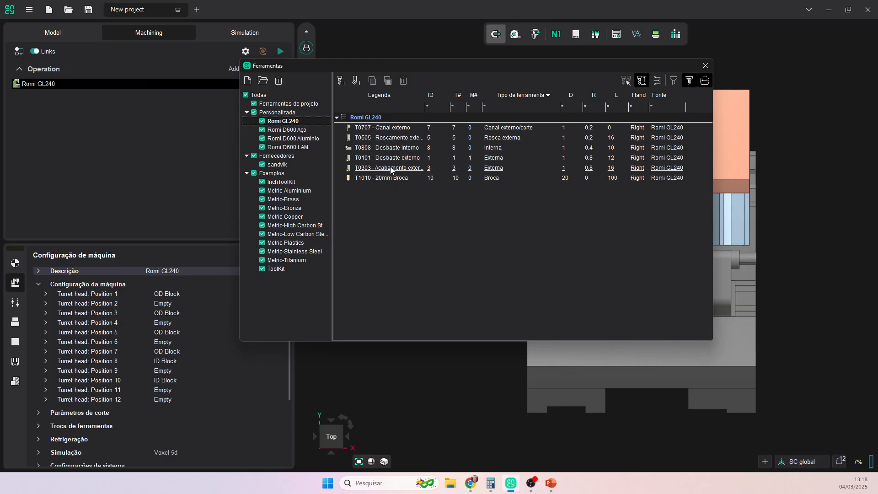
click(386, 130)
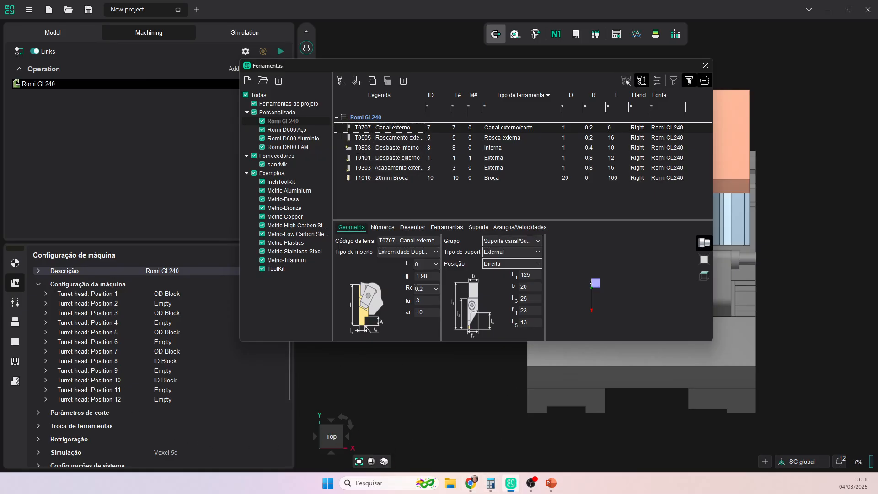
key(alt+Tab)
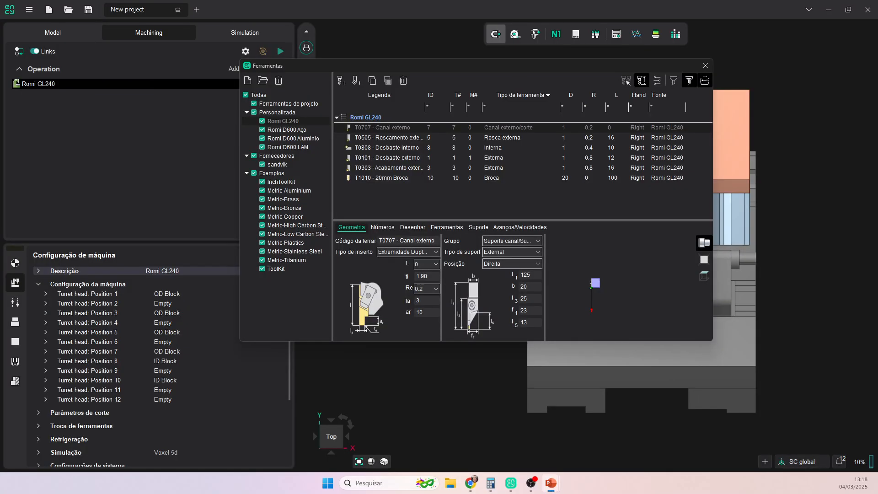
key(shift+F5)
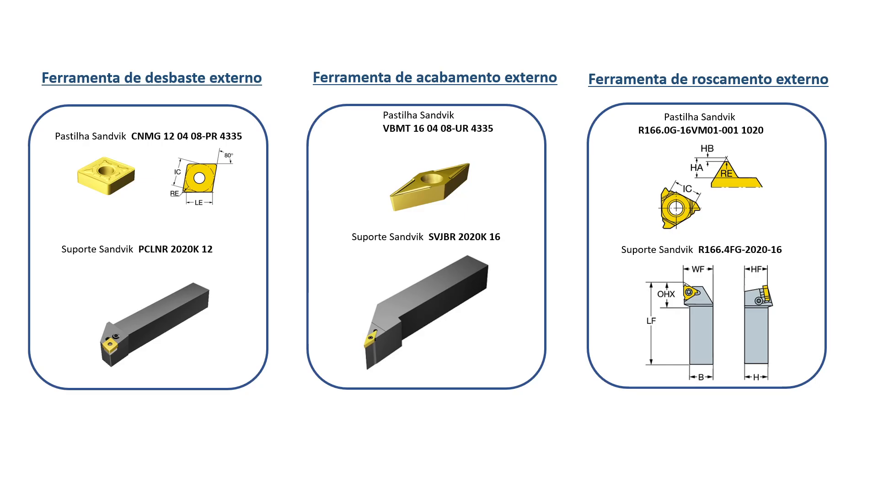
key(ctrl+l)
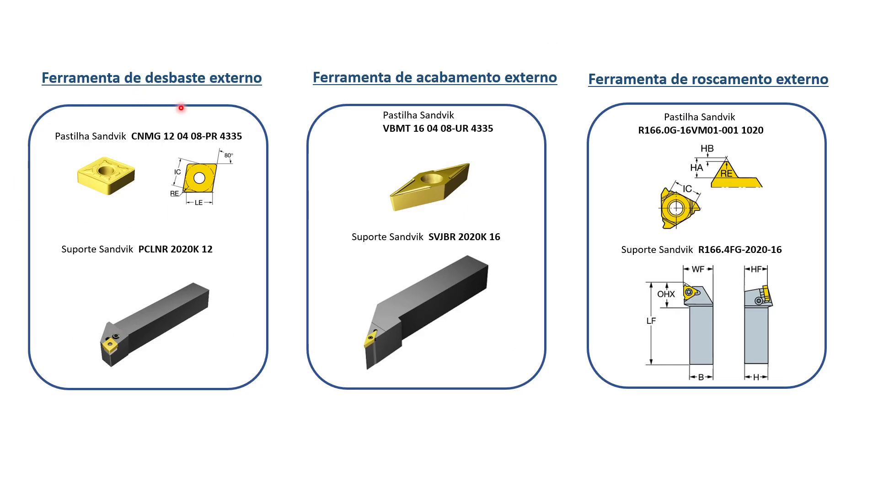
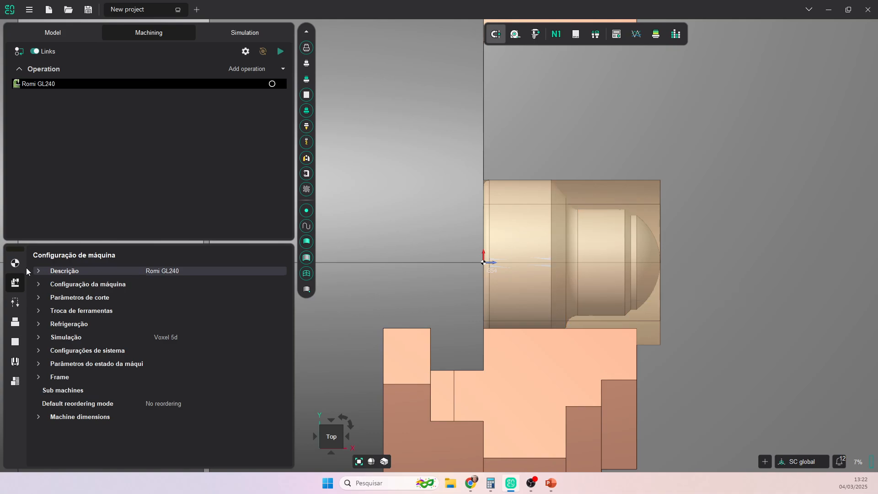
- Open the Romi GL240's machine configuration settings beside the turned part
click(15, 263)
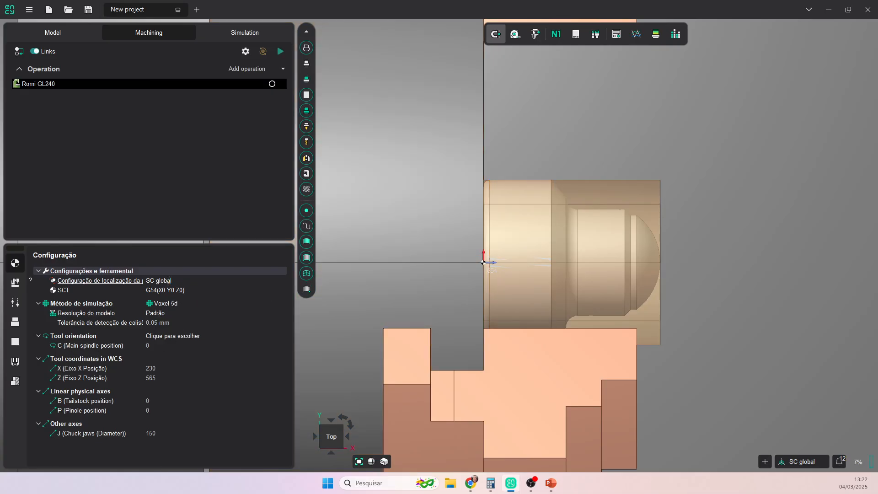
- Set the part location to -90/0/90 rotation with an 87.6 mm offset along the spindle
click(255, 281)
click(282, 280)
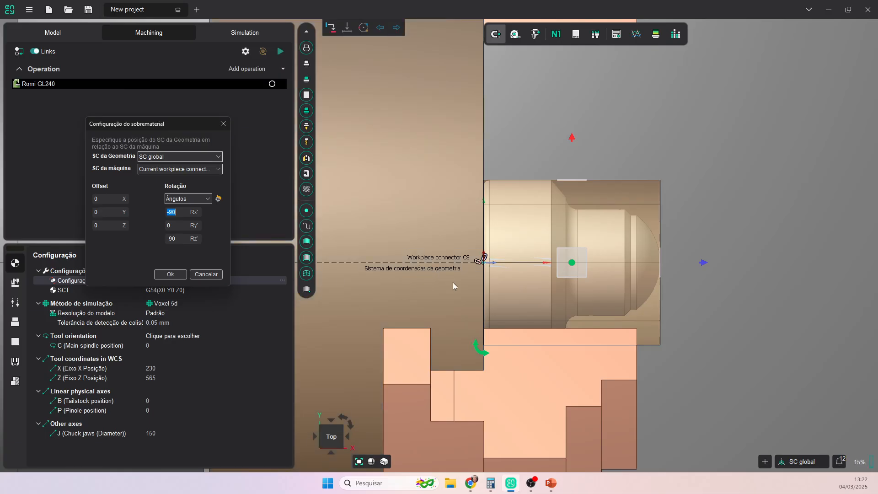
drag(487, 356, 609, 221)
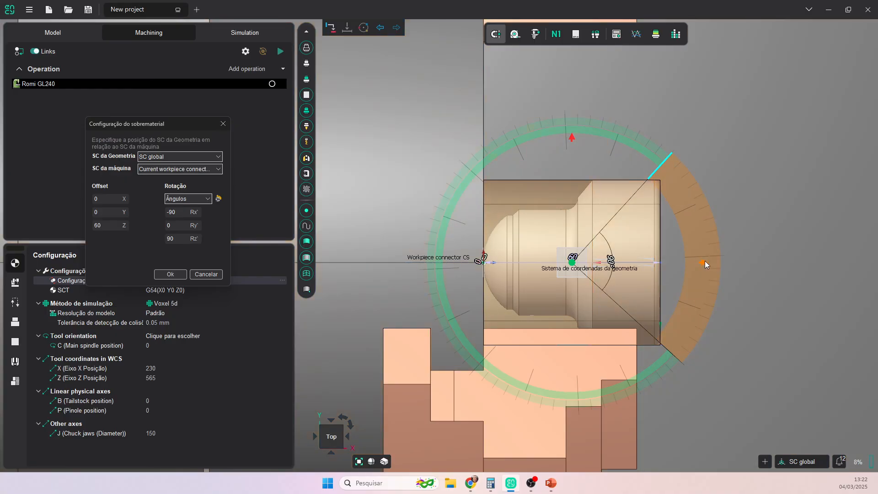
drag(705, 263, 788, 262)
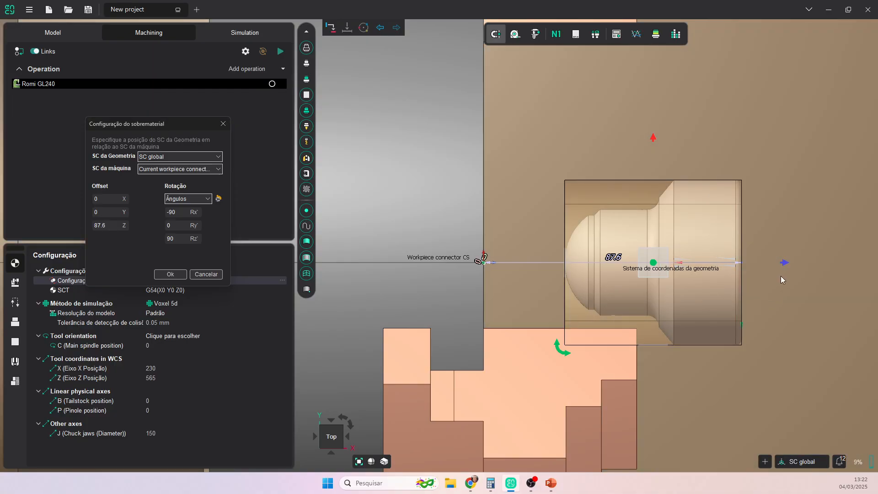
click(170, 274)
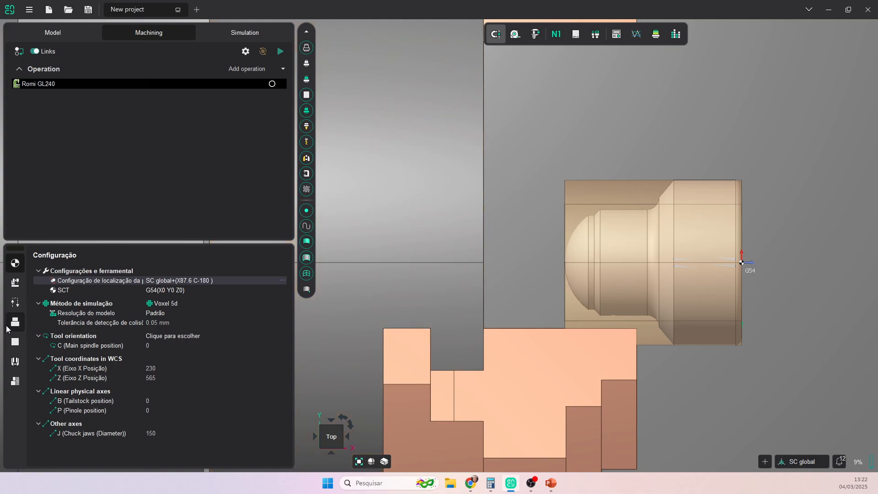
- Add a Cilindro primitive stock with Axial 1/1 and Radial externo 0,5 allowances
click(16, 344)
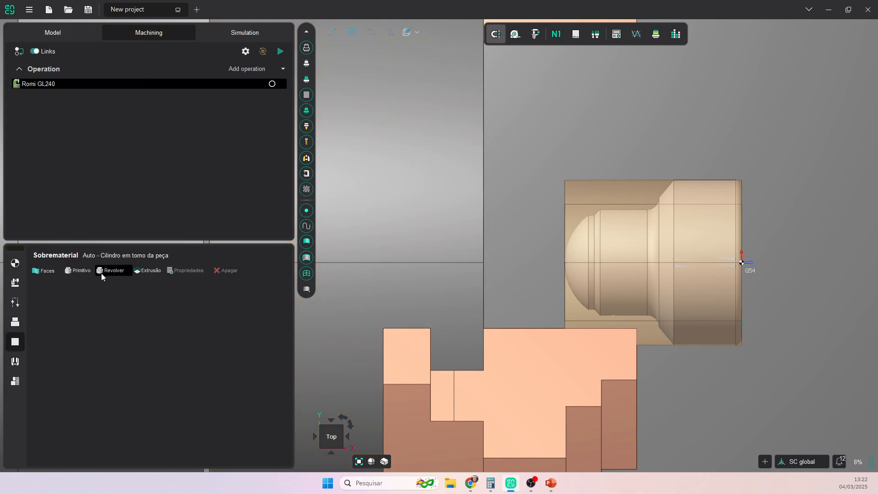
click(81, 270)
click(446, 172)
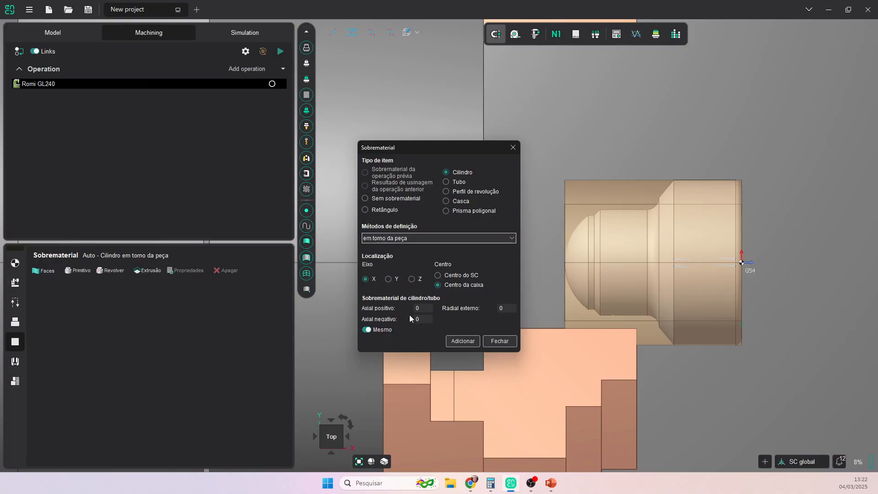
text(1)
text(0,)
text(5)
click(466, 342)
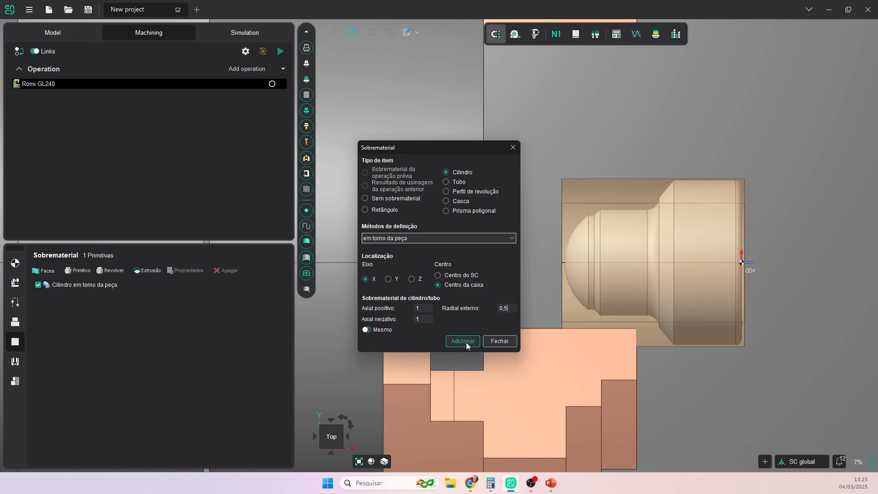
click(501, 342)
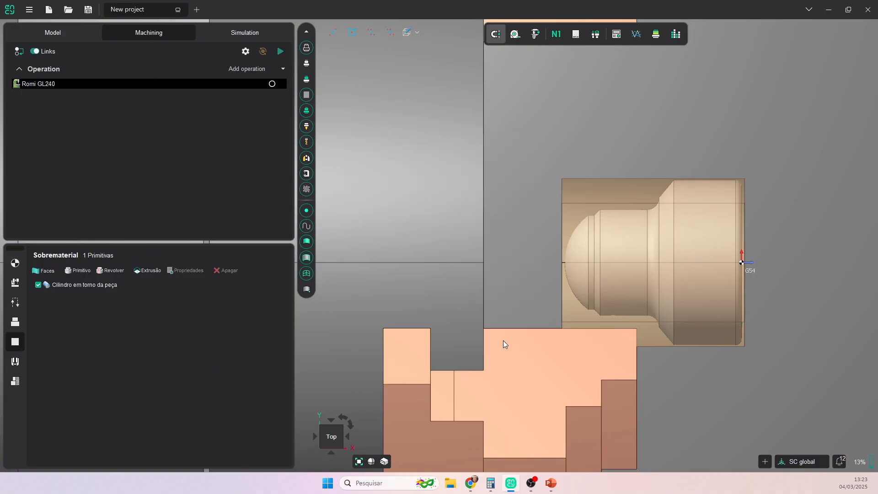
- Set the chuck jaws (J) diameter to 57
click(16, 264)
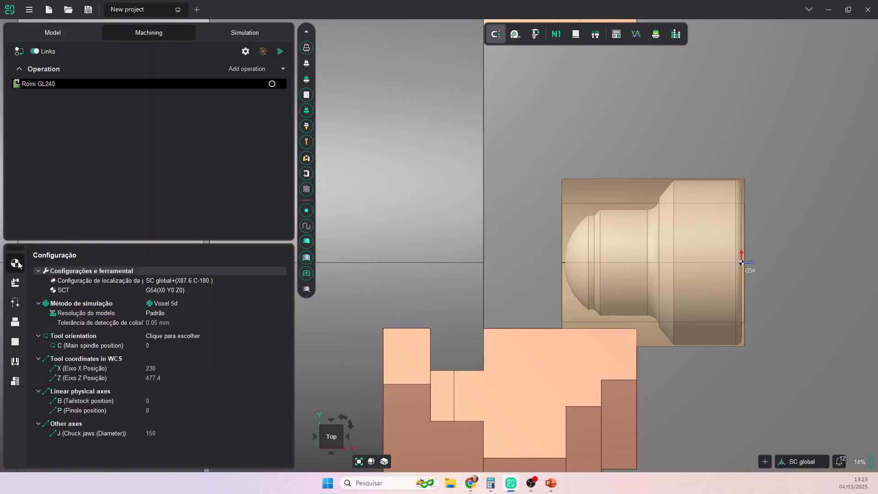
click(155, 433)
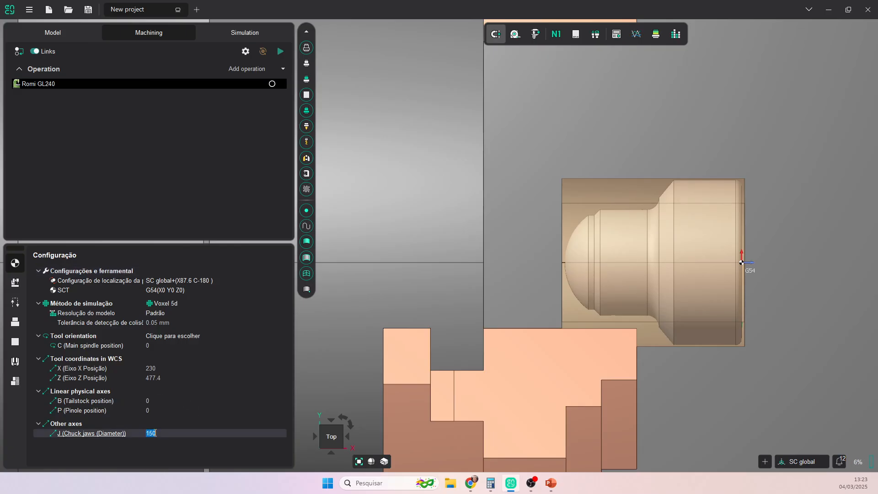
text(57)
key(Return)
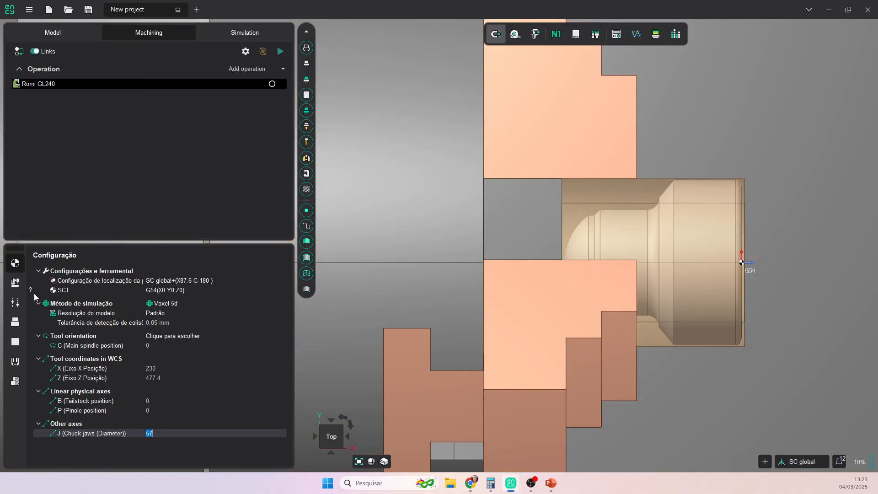
- Move the G54 work zero onto the part's face at X-1 Y0 Z28.5
click(172, 291)
click(283, 290)
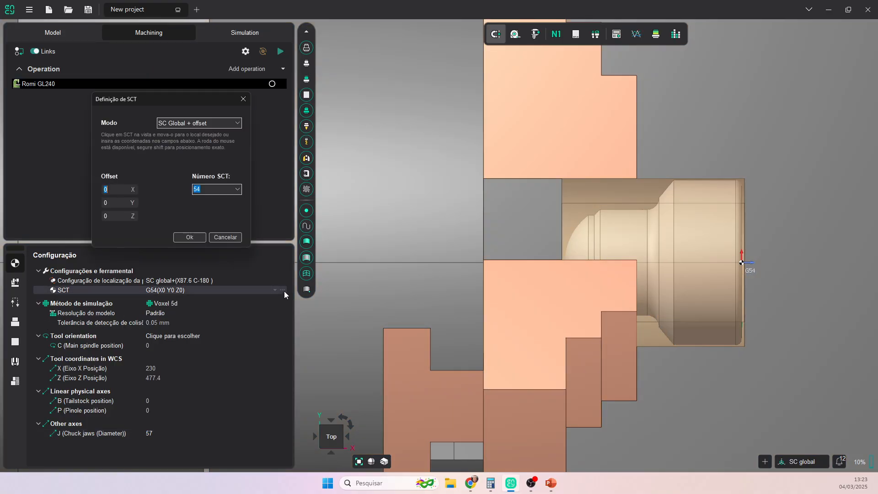
scroll(749, 273, up, 5)
drag(730, 249, 738, 252)
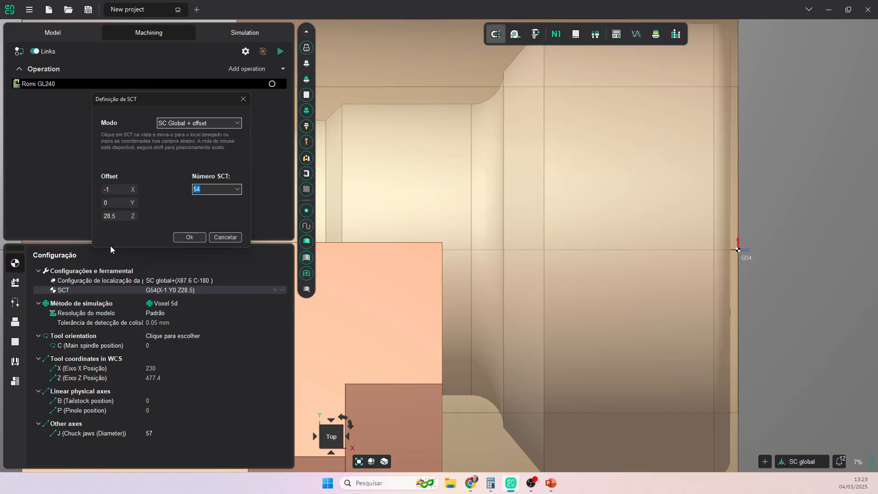
scroll(457, 250, down, 5)
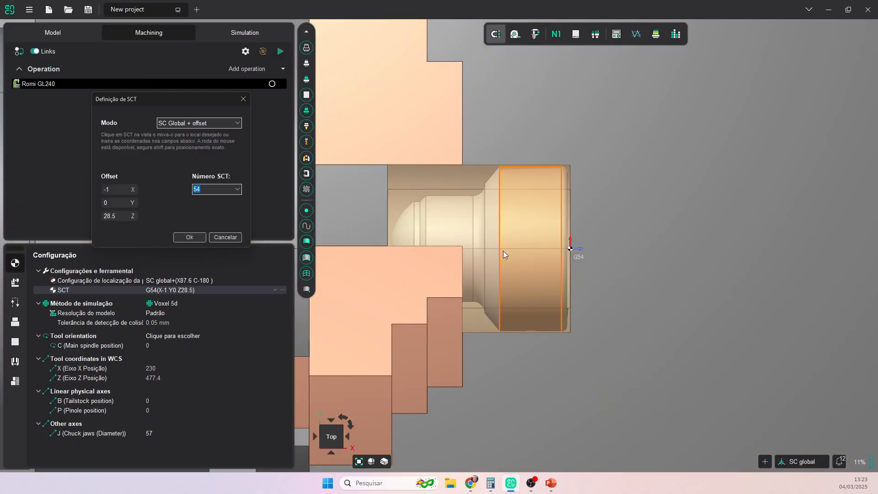
click(189, 237)
scroll(539, 251, down, 2)
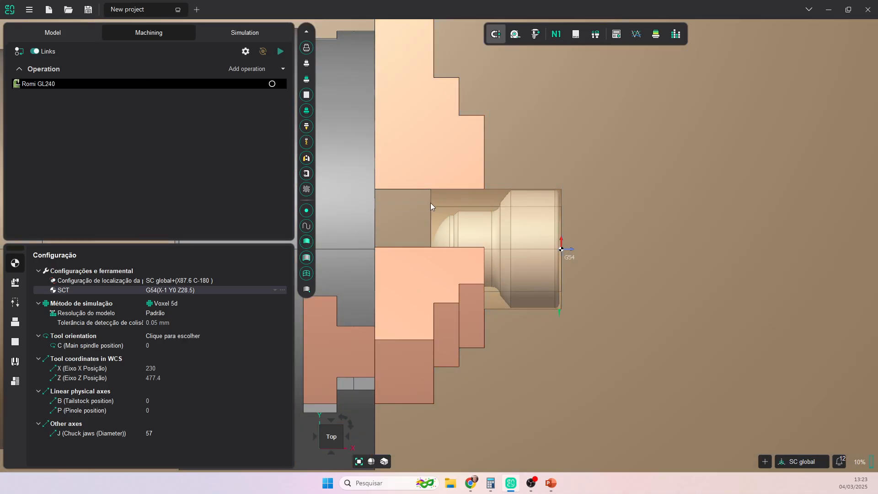
- Add a Novo setup under the Romi GL240 and rename it 'Lado 1 (G54)'
click(284, 69)
mouse_move(278, 84)
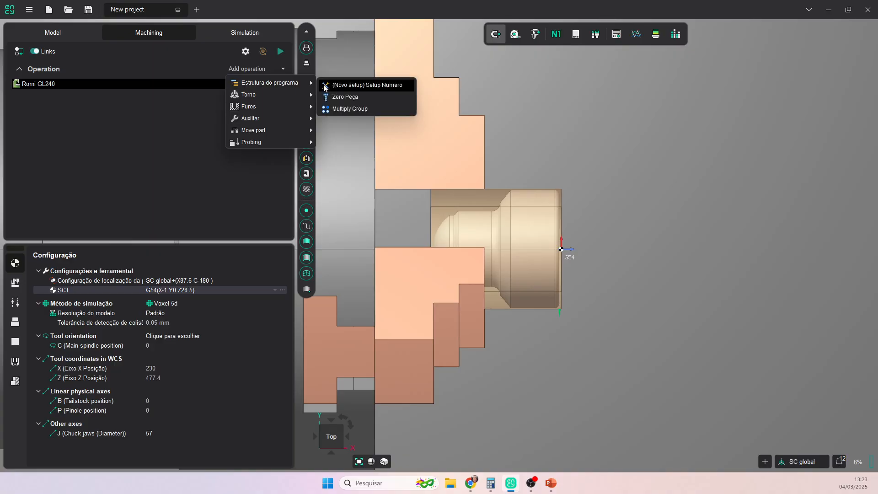
click(360, 84)
right_click(80, 95)
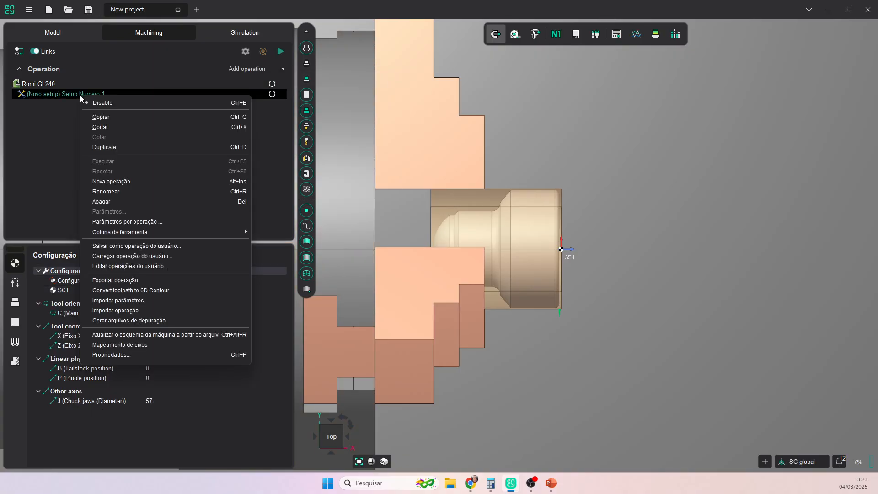
click(106, 191)
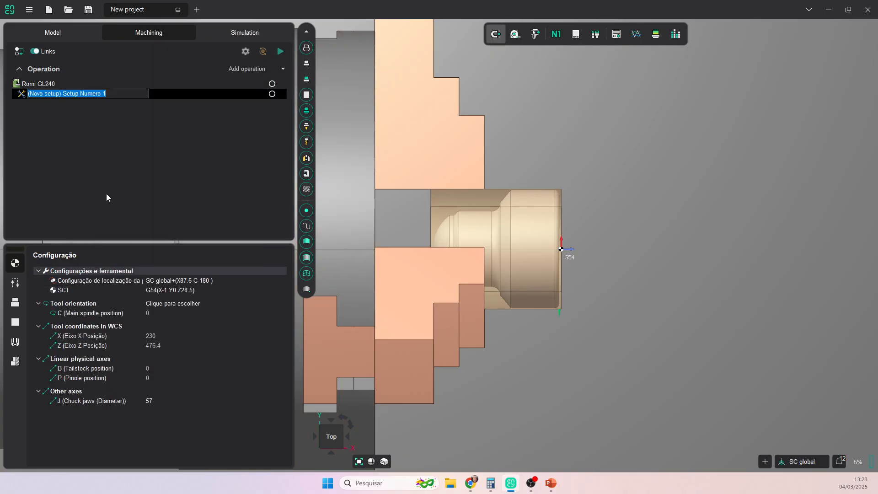
text(Lad)
text(i)
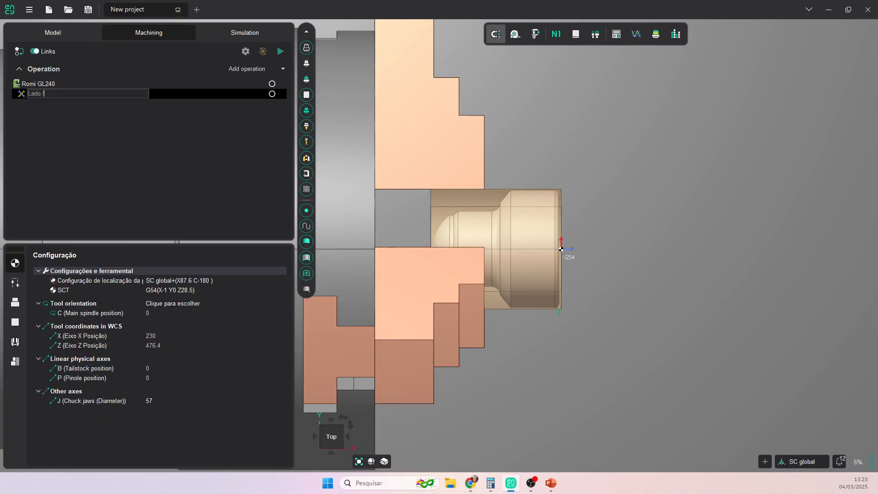
text(1 (G54)
key(Return)
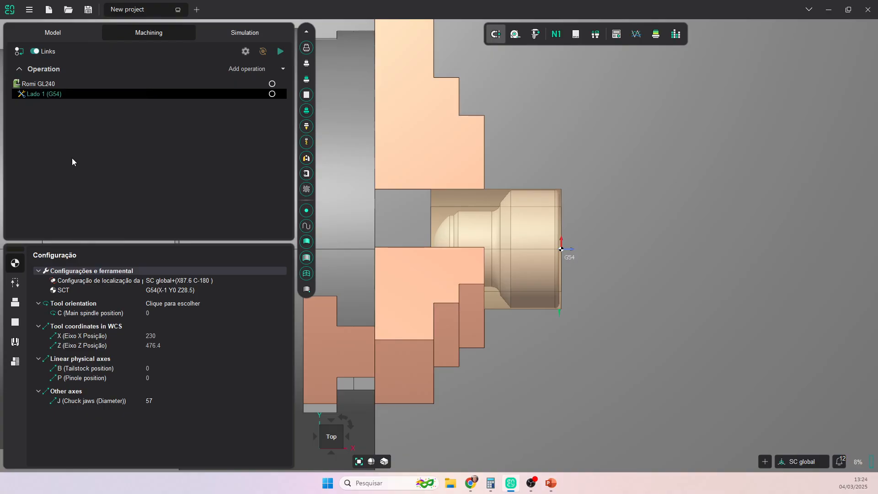
scroll(585, 254, up, 3)
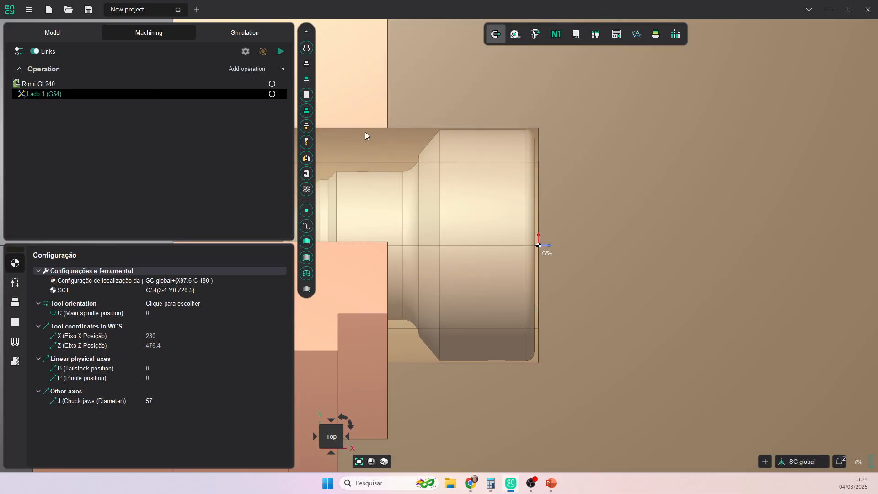
click(283, 68)
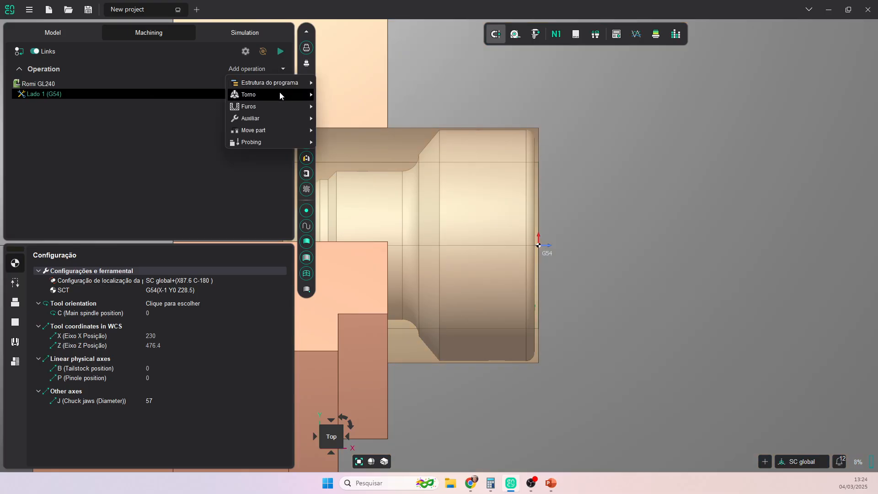
- Add Faceamento 1 to Lado 1, assigning tool T0303 - Acabamento externo from the Romi GL240 tools
mouse_move(280, 95)
click(358, 96)
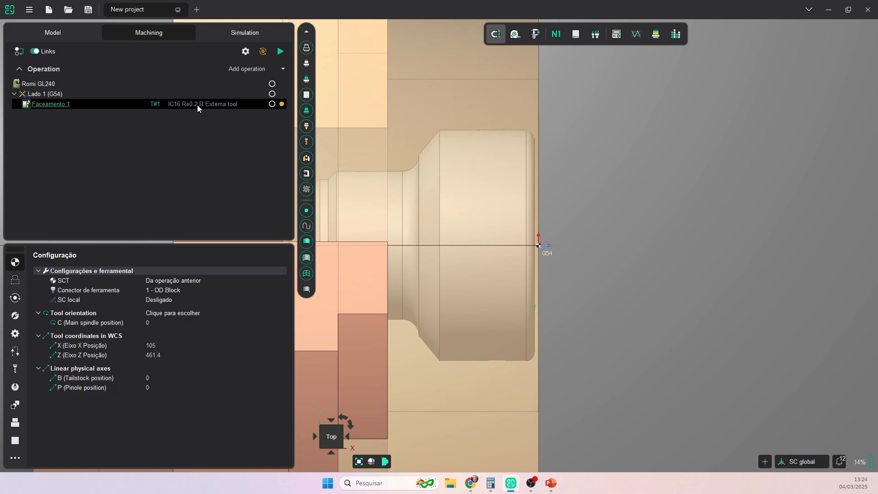
click(197, 105)
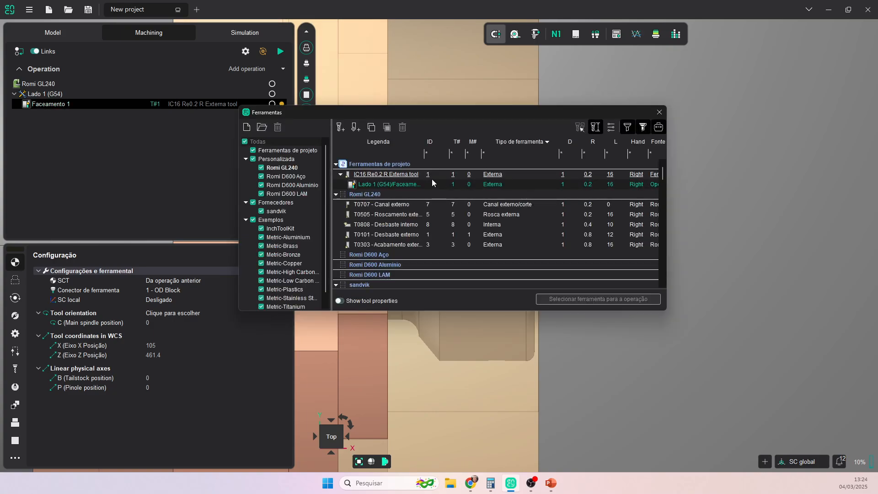
click(289, 169)
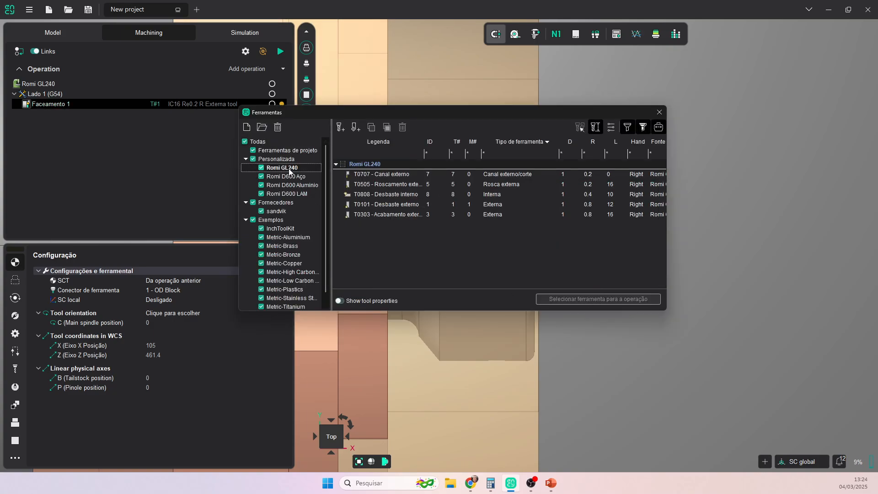
click(397, 212)
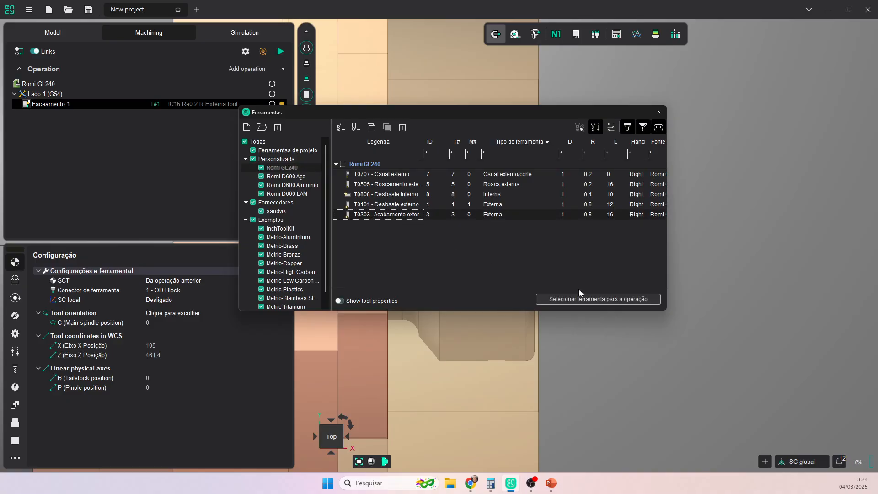
click(603, 300)
scroll(635, 257, down, 5)
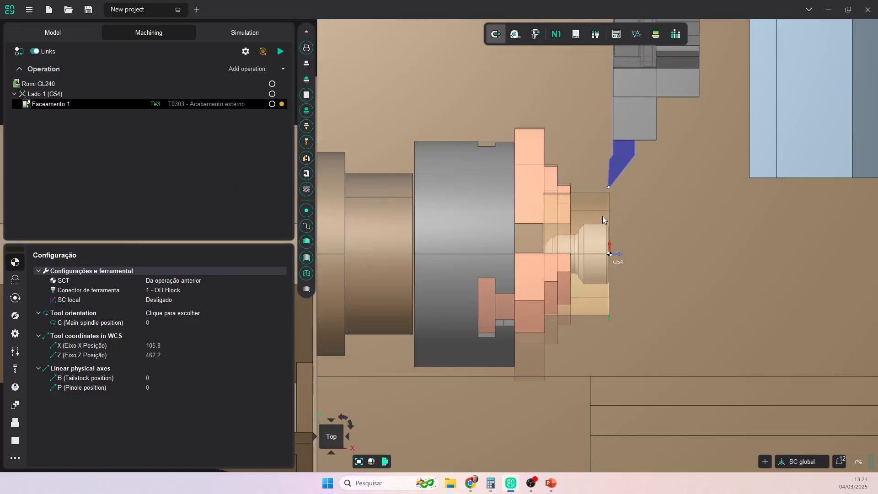
middle_drag(633, 231, 614, 257)
scroll(614, 254, up, 5)
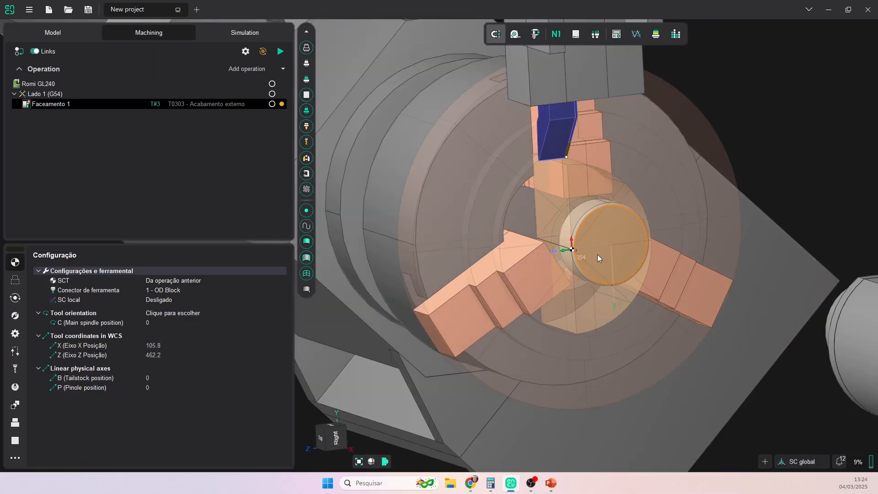
scroll(576, 251, up, 3)
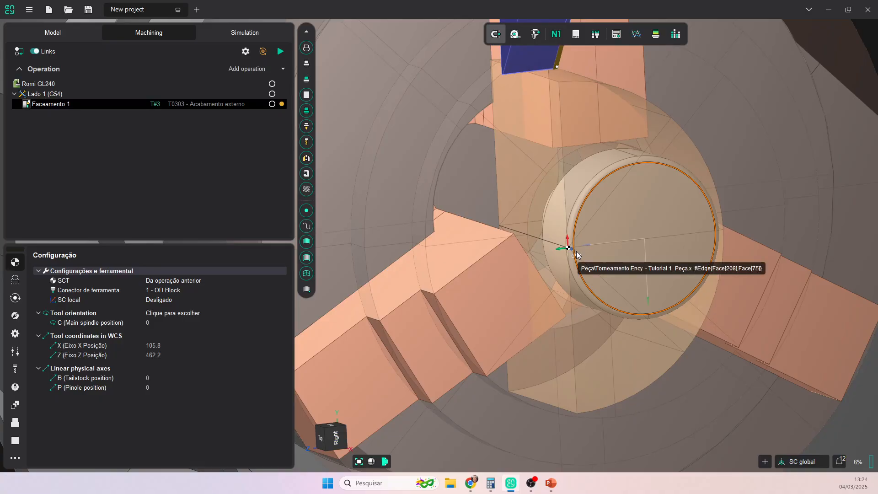
click(45, 85)
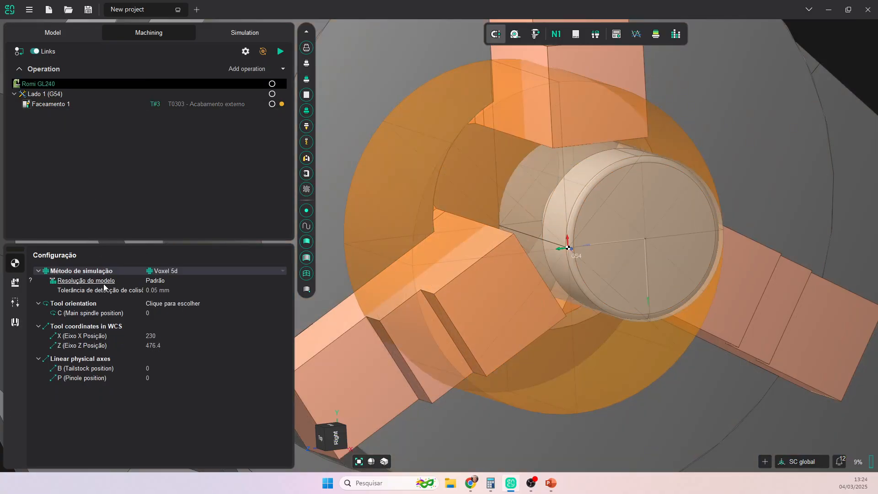
- Drag Lado 1's G54 origin to the end-face centre, giving X-1 Y0 Z0
click(41, 95)
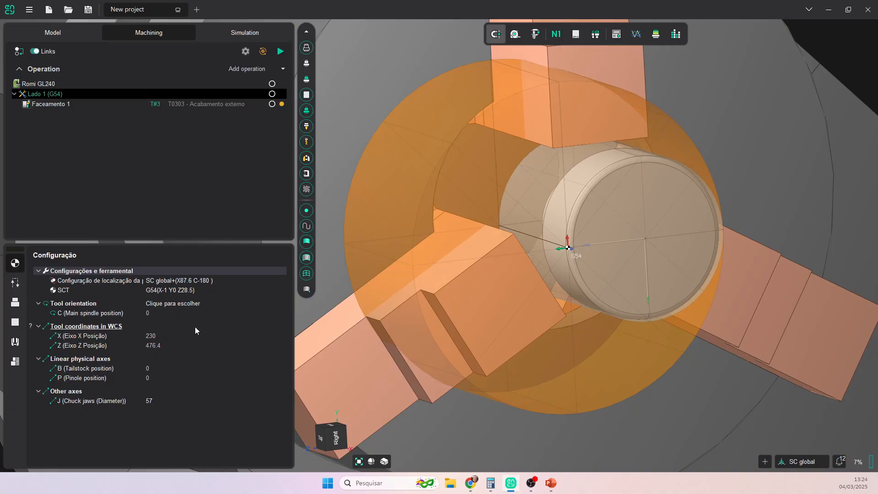
click(183, 292)
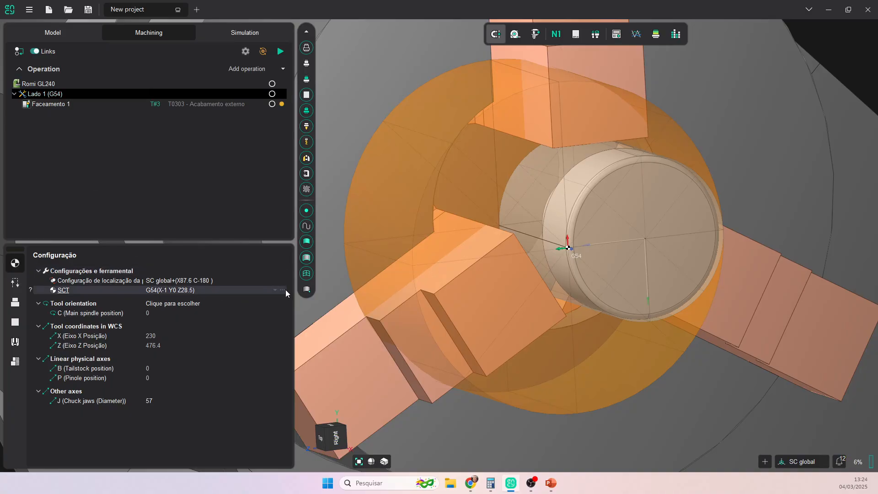
click(283, 290)
drag(568, 249, 646, 238)
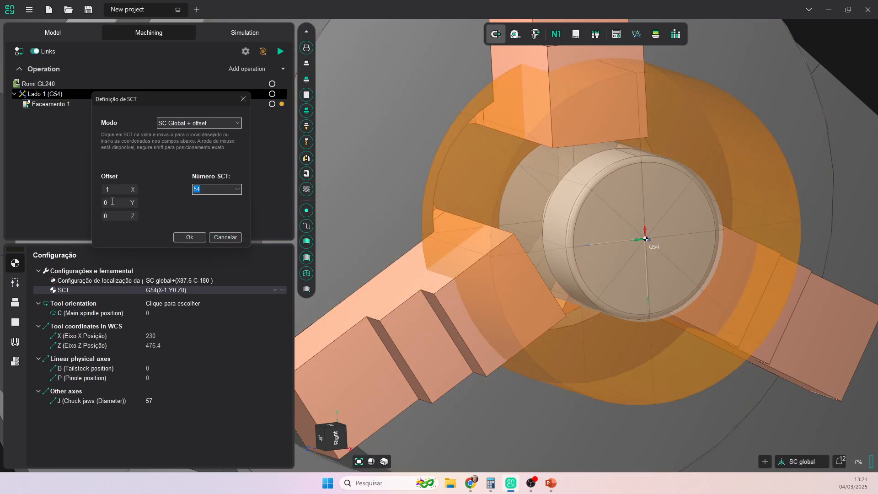
click(189, 237)
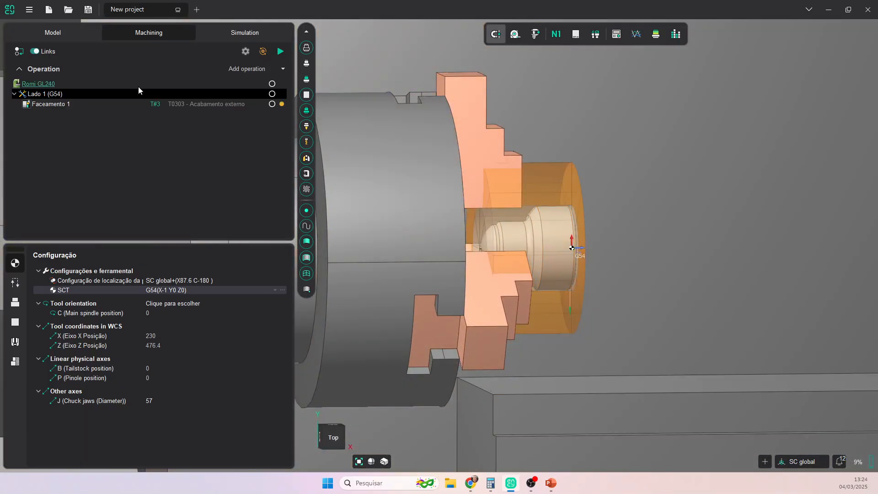
click(49, 86)
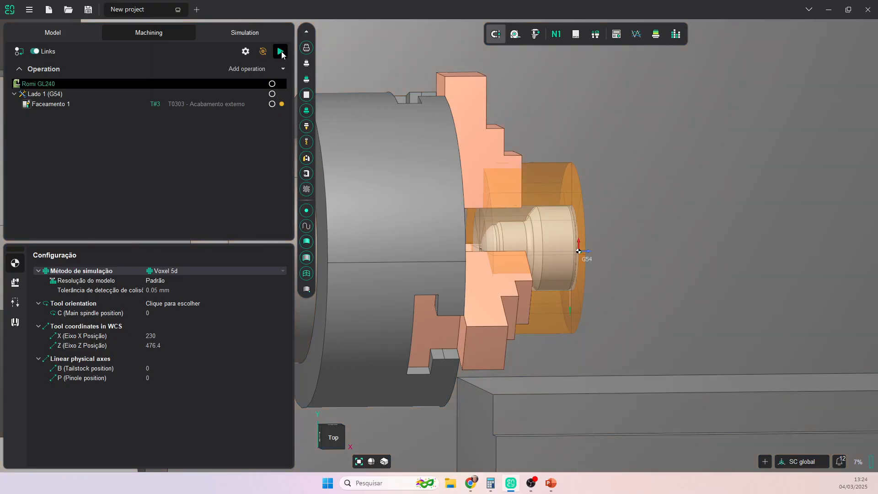
scroll(572, 244, down, 2)
- In Top view, show Faceamento 1's Atribuição de trabalho and zoom in on its face path
middle_drag(572, 244, 559, 219)
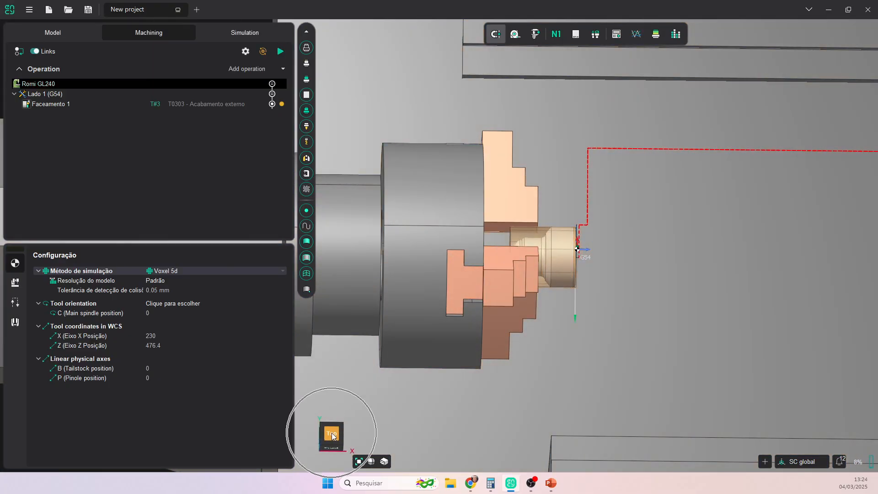
click(332, 434)
scroll(532, 260, up, 5)
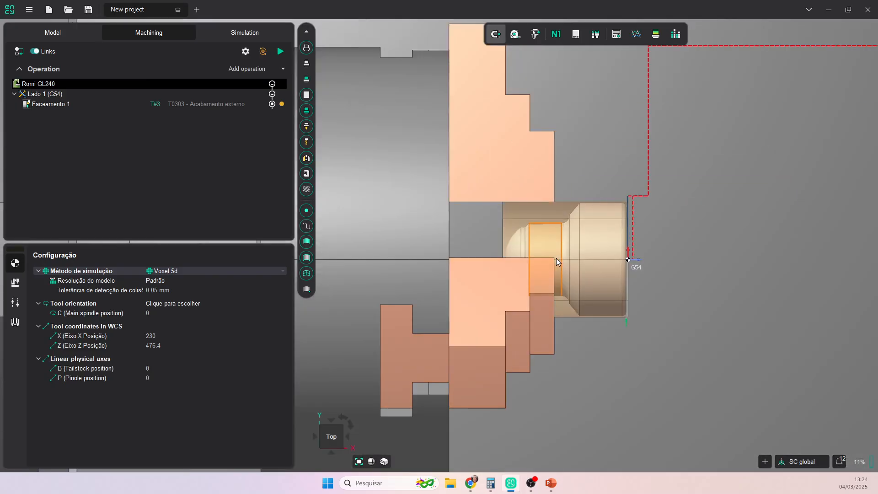
click(58, 104)
click(16, 283)
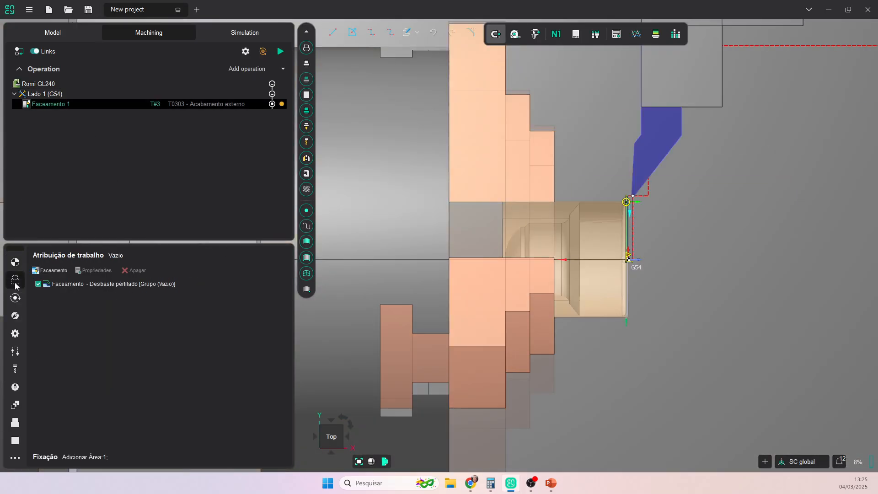
scroll(642, 205, up, 4)
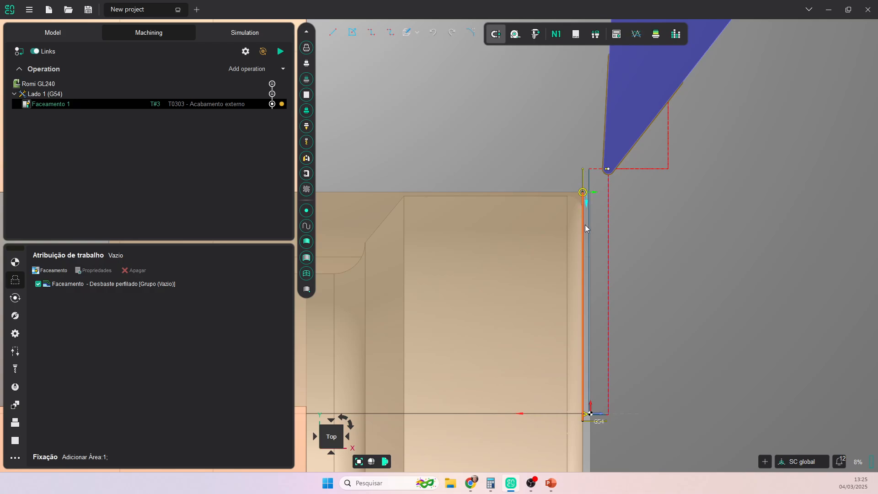
scroll(586, 424, up, 2)
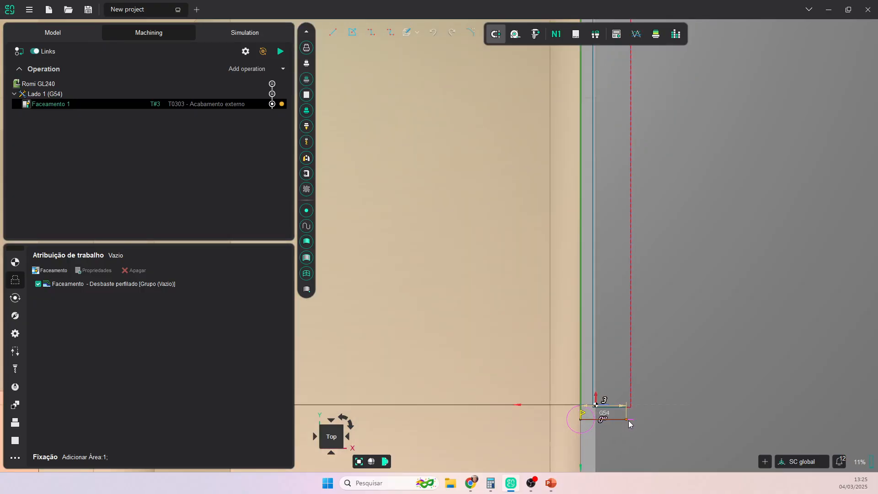
scroll(674, 401, down, 5)
scroll(677, 389, up, 1)
middle_drag(682, 371, 594, 255)
scroll(568, 301, up, 2)
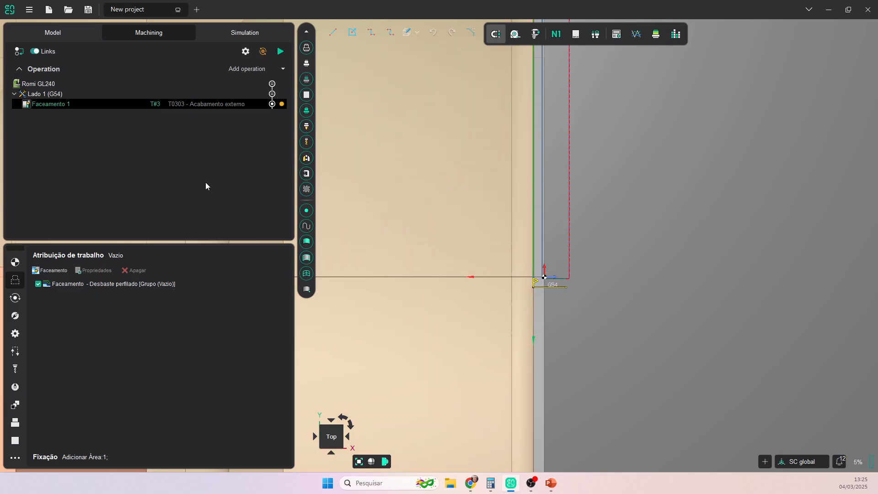
scroll(560, 255, down, 3)
scroll(512, 147, up, 3)
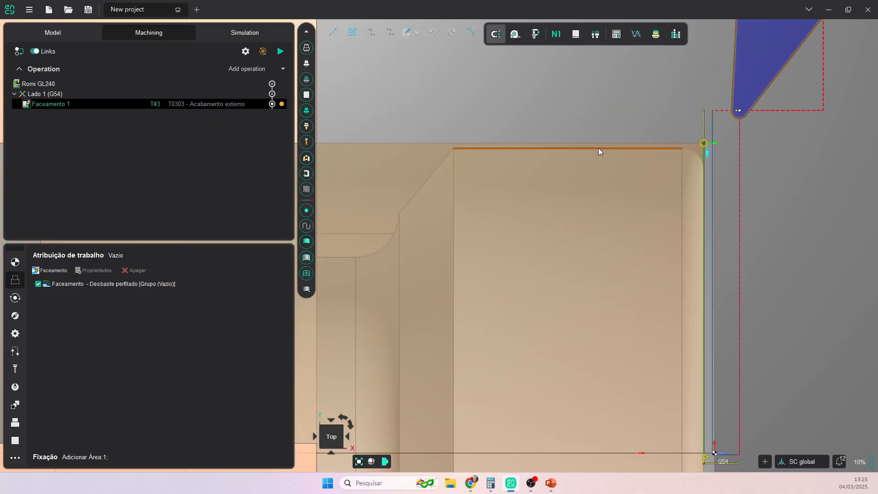
- Add an OD Acabamento operation, moving its path start to the top edge and end up the face
click(283, 69)
mouse_move(265, 96)
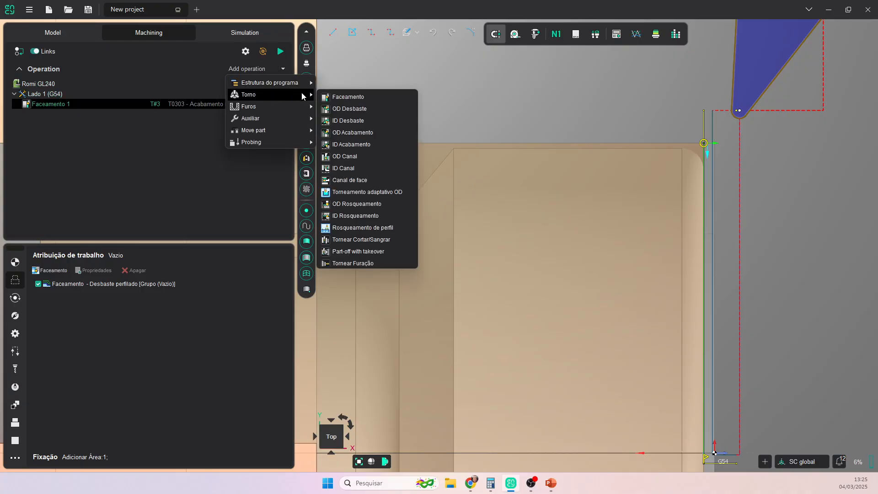
click(350, 132)
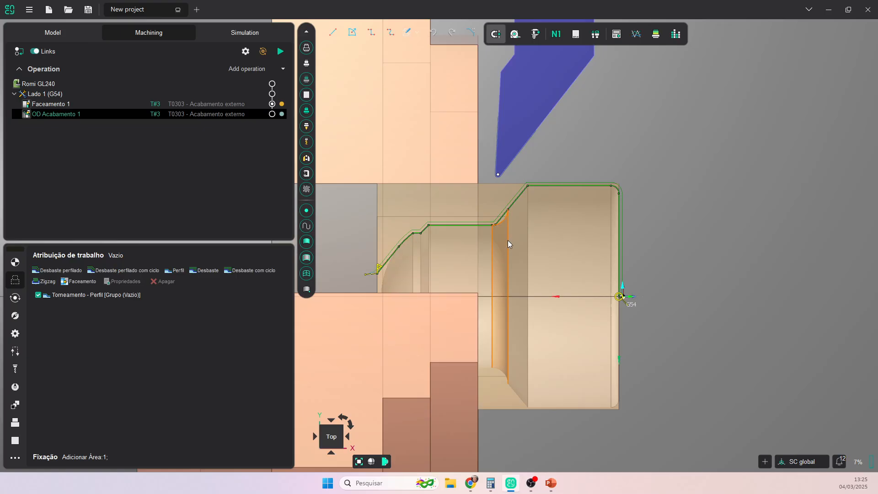
scroll(508, 240, up, 2)
drag(327, 282, 529, 159)
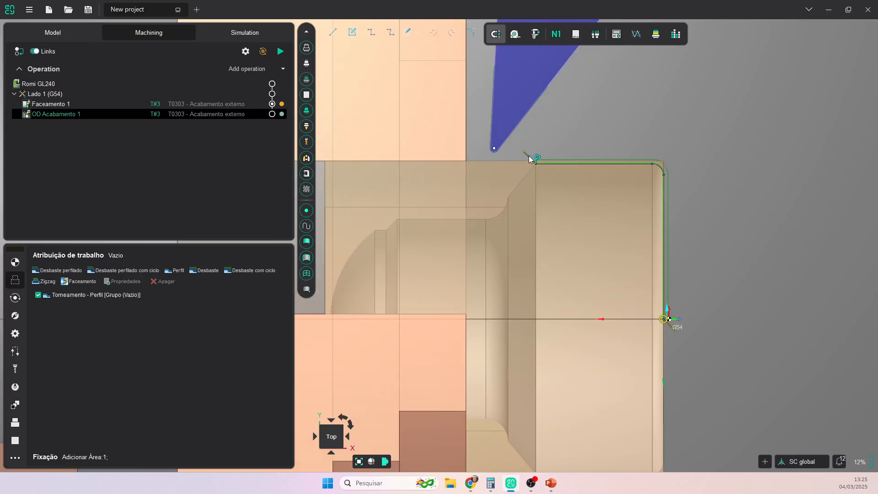
mouse_move(667, 318)
mouse_down()
mouse_move(680, 183)
mouse_move(679, 191)
mouse_up()
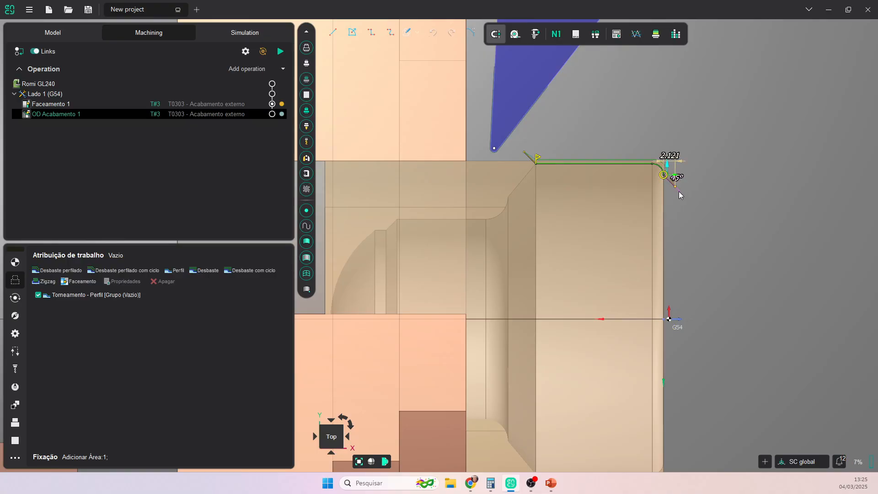
- Extend the path start past the chamfer and calculate the OD Acabamento 1 toolpath
scroll(679, 191, up, 3)
mouse_move(669, 177)
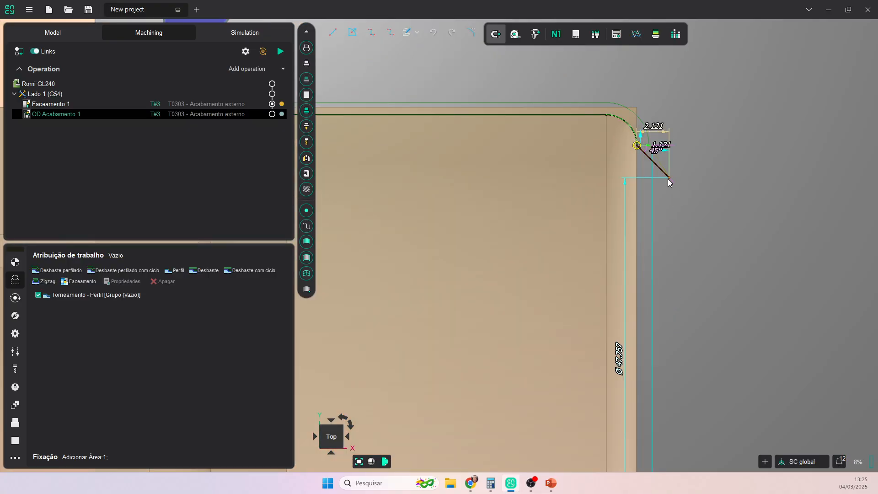
scroll(673, 178, down, 2)
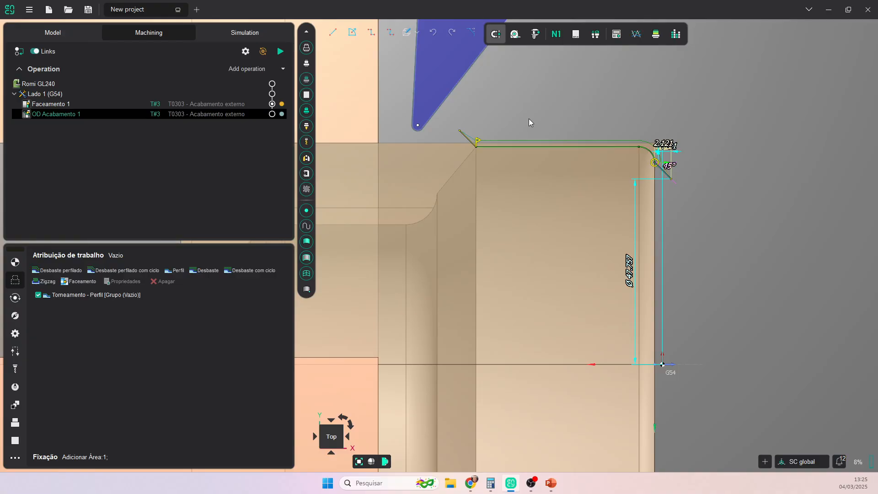
scroll(451, 106, up, 2)
mouse_move(501, 185)
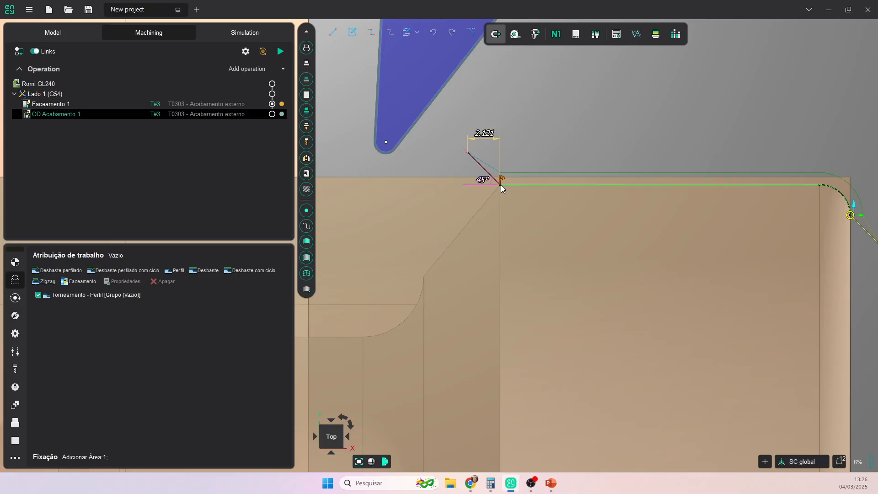
scroll(501, 188, up, 4)
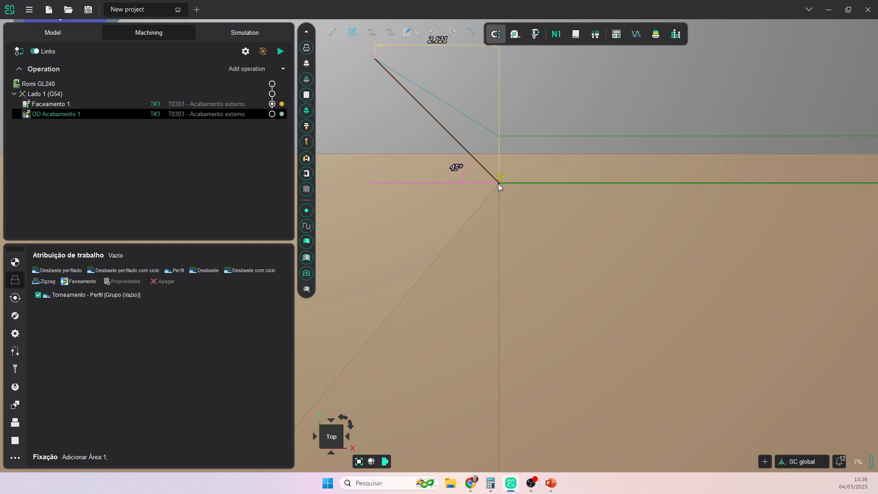
drag(498, 183, 441, 184)
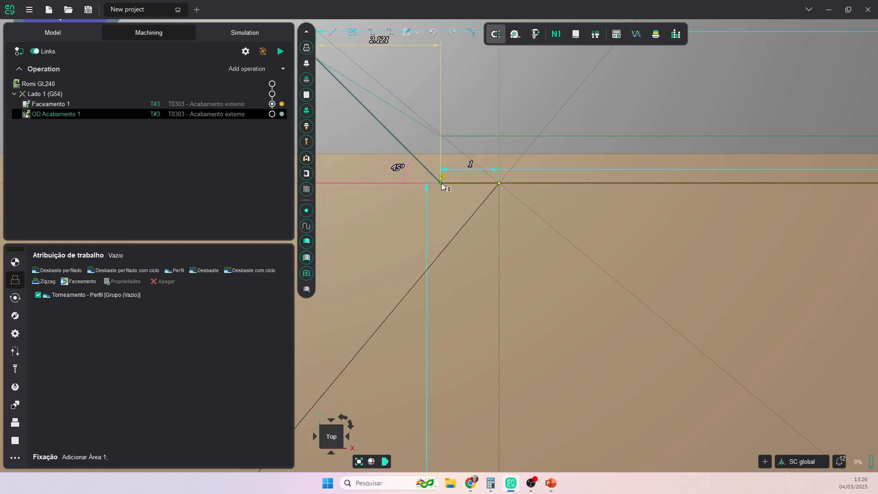
scroll(542, 213, down, 5)
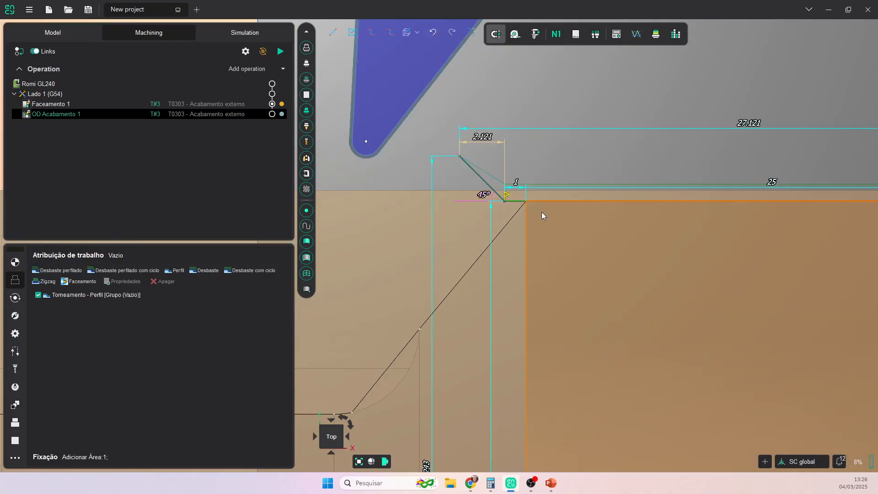
scroll(603, 162, down, 3)
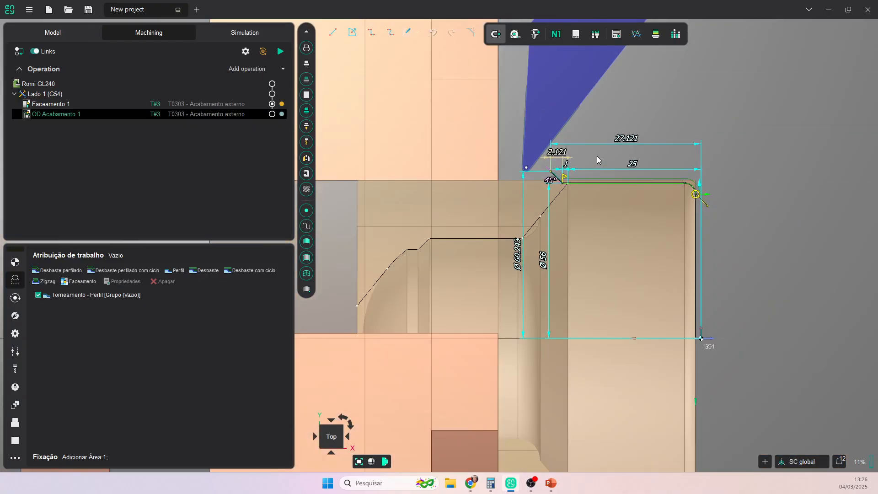
click(280, 52)
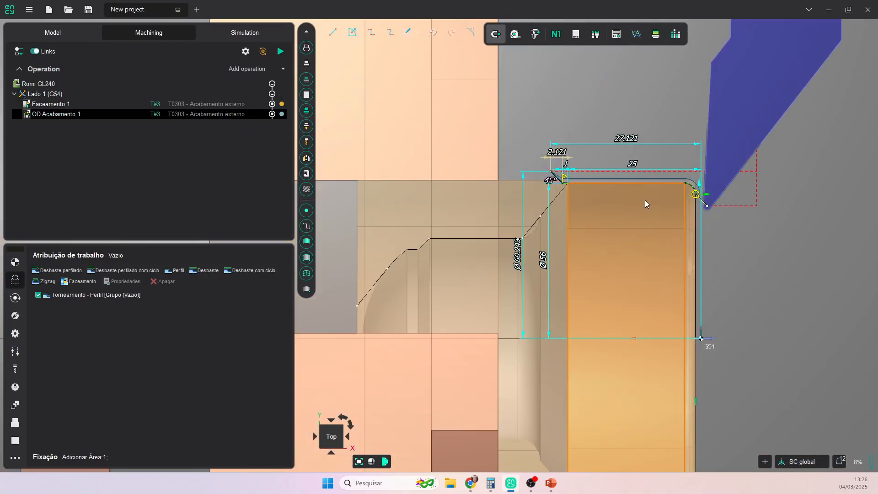
scroll(750, 274, down, 3)
middle_drag(741, 280, 680, 232)
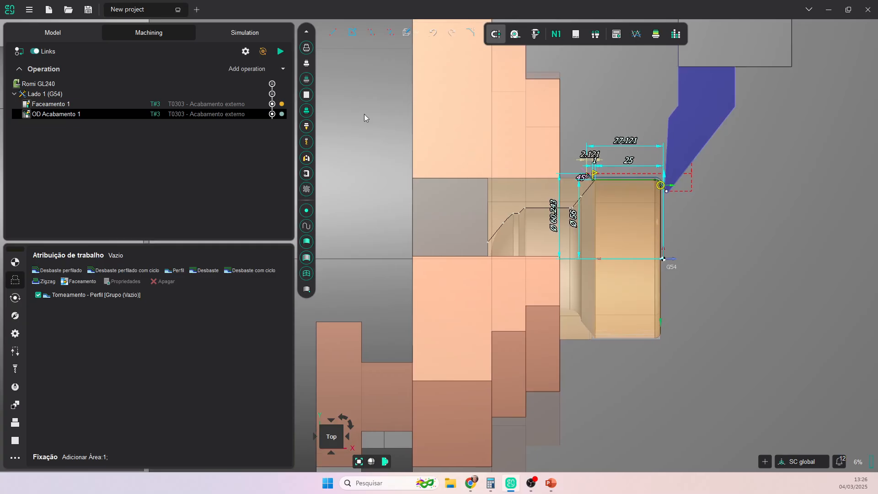
- Simulate Lado 1's facing and OD finishing at faster speed, then show the deviation map
click(247, 33)
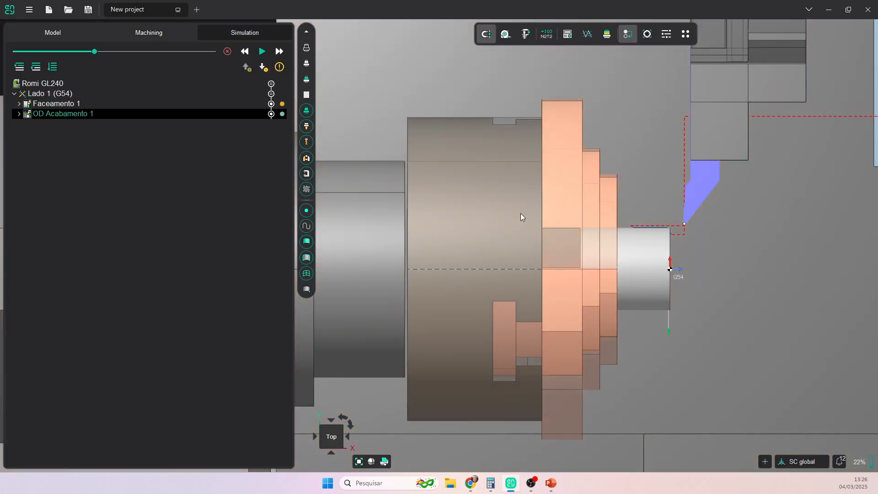
click(262, 51)
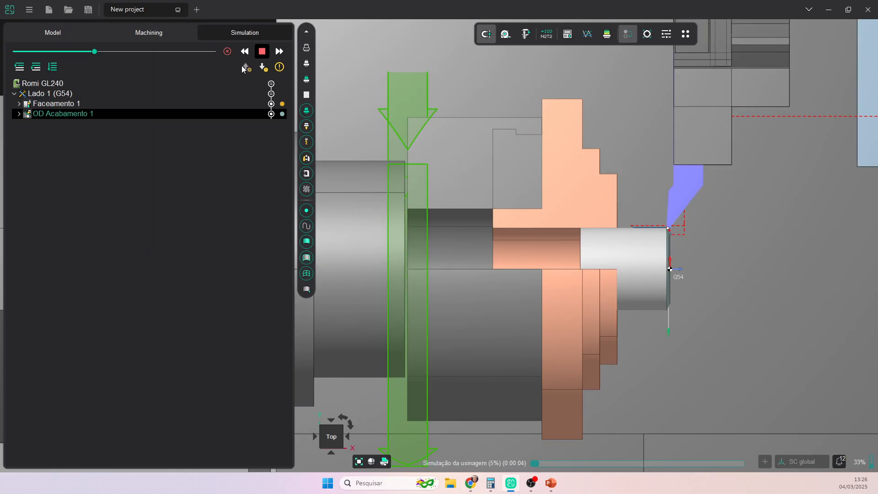
click(227, 51)
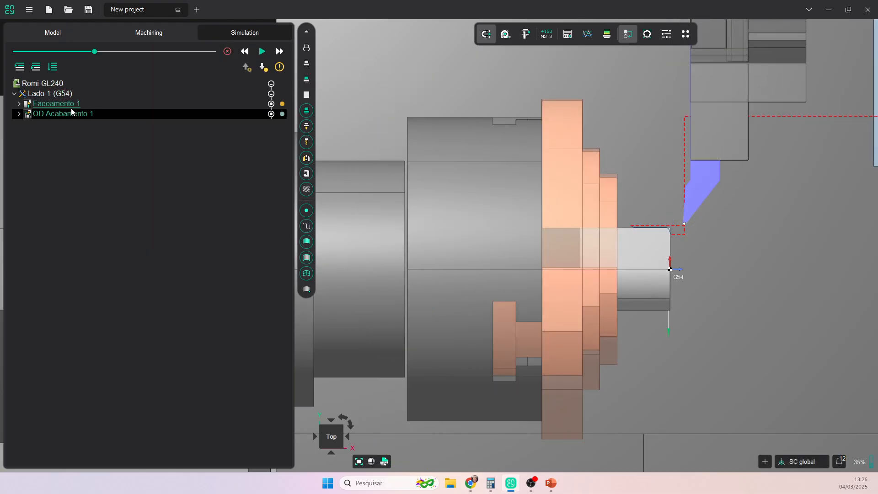
click(54, 94)
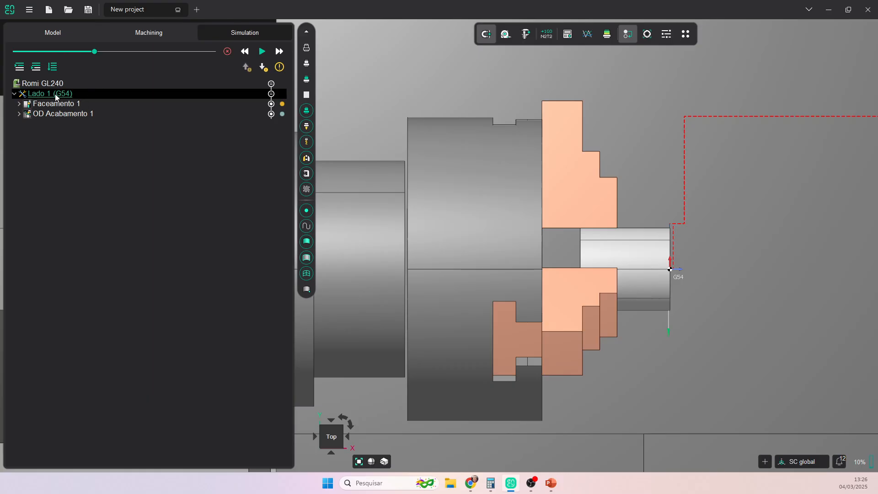
click(262, 52)
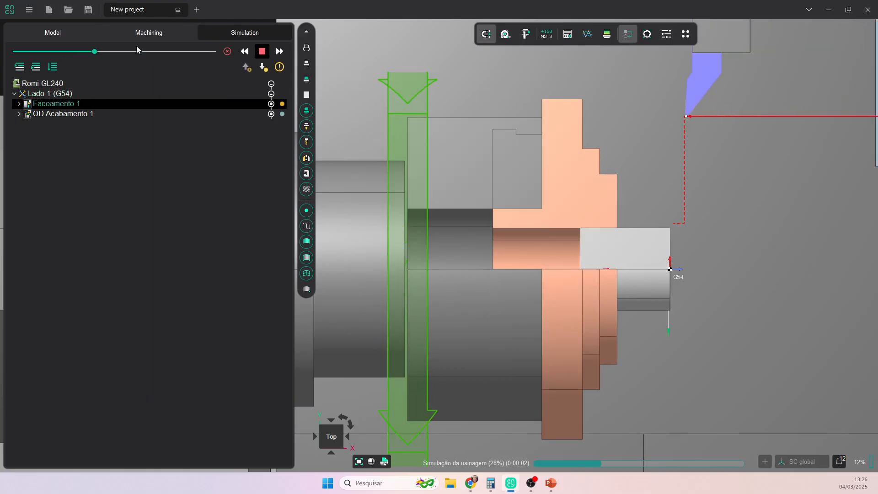
click(122, 52)
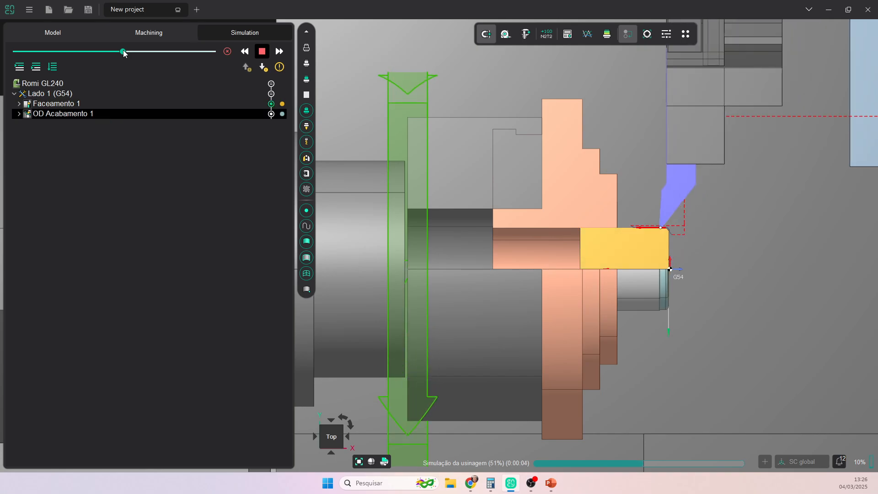
scroll(679, 242, up, 2)
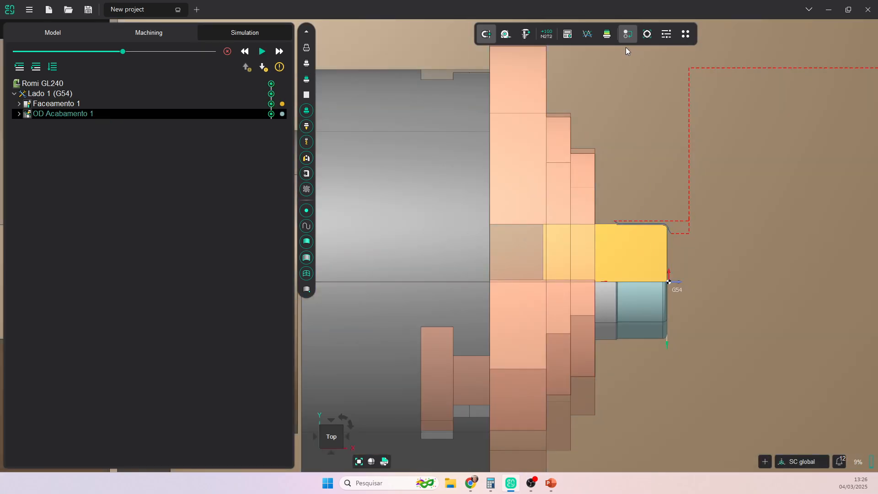
click(608, 38)
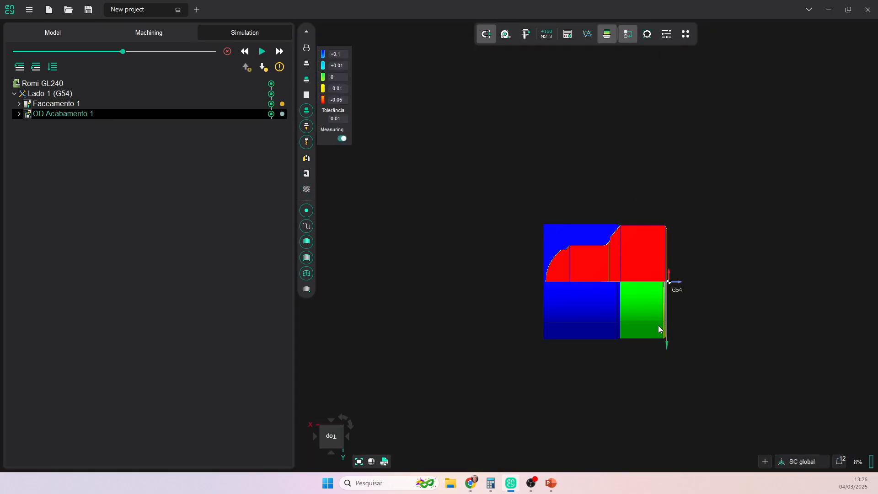
- Check the part in 2D section and back in 3D, then switch off the stock comparison
scroll(656, 326, up, 6)
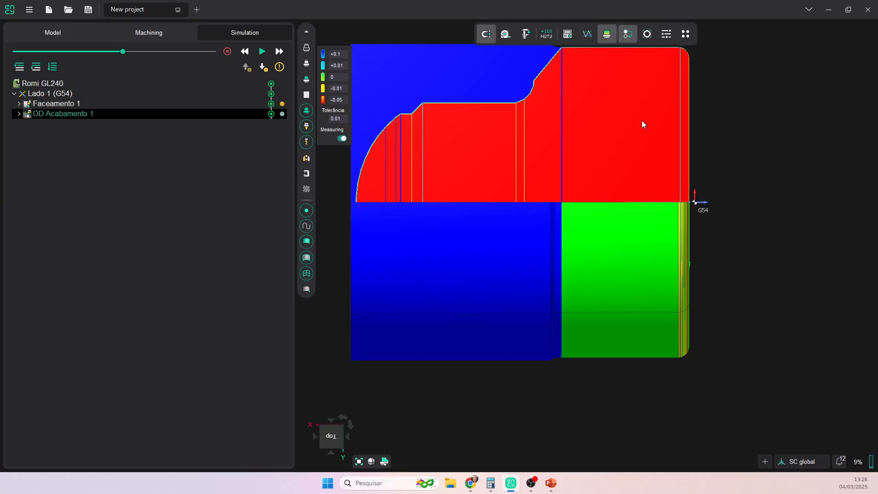
click(384, 462)
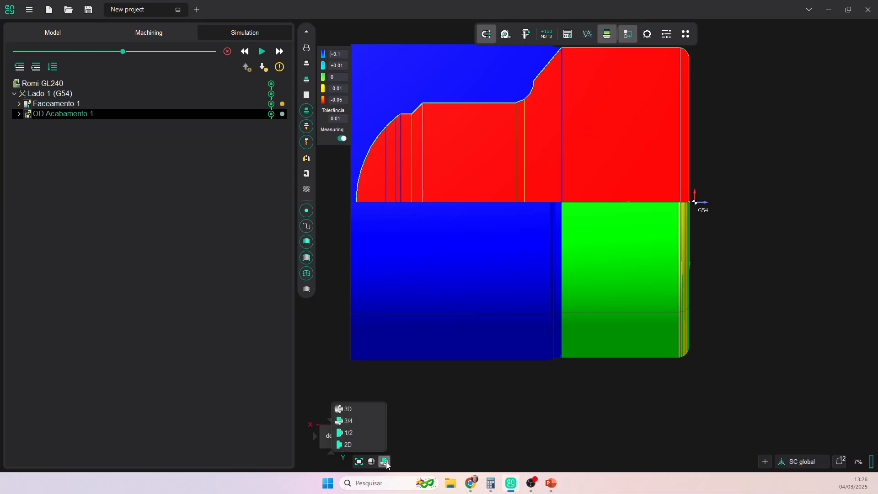
click(386, 462)
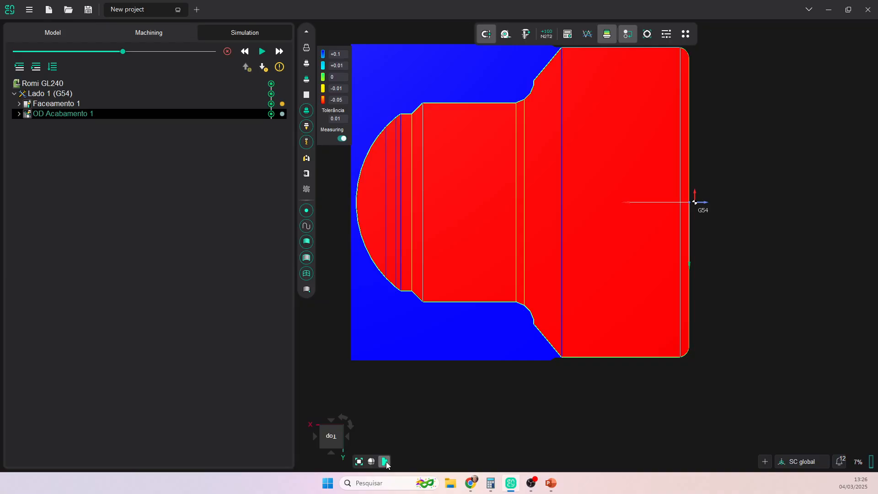
click(386, 462)
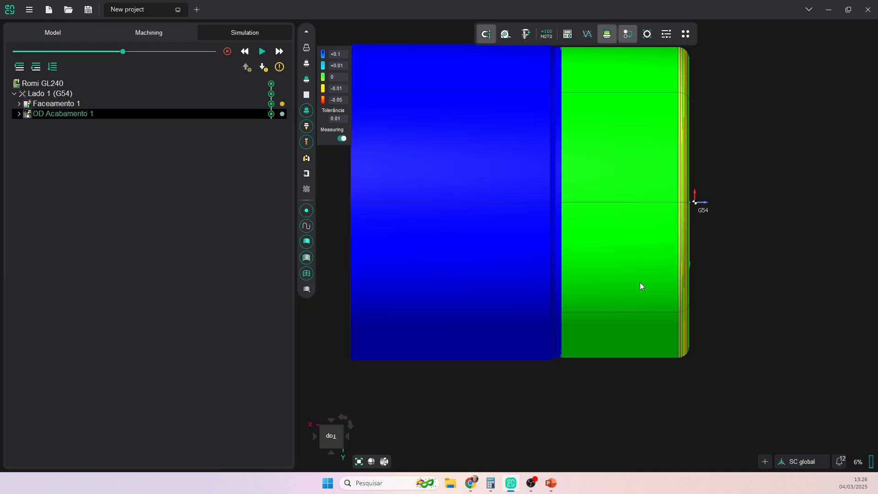
scroll(656, 298, down, 3)
click(607, 34)
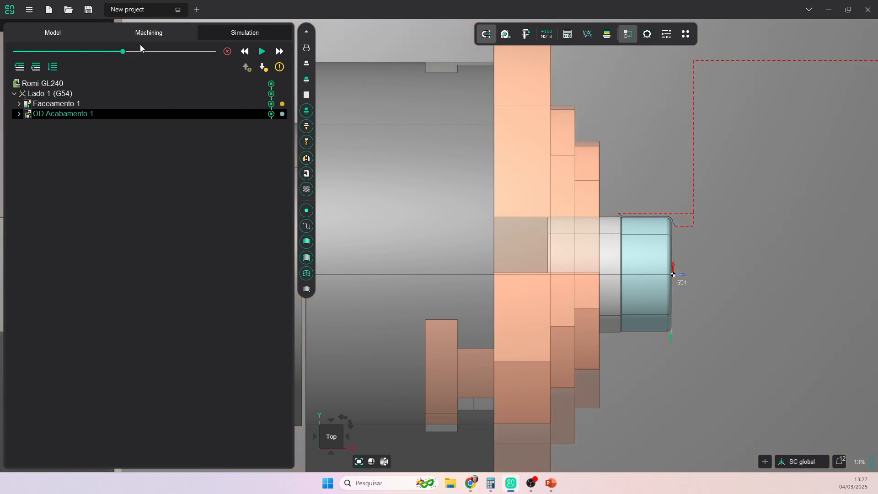
- Add an Operação Auxiliar after OD Acabamento 1 from the Auxiliar operations list
click(146, 34)
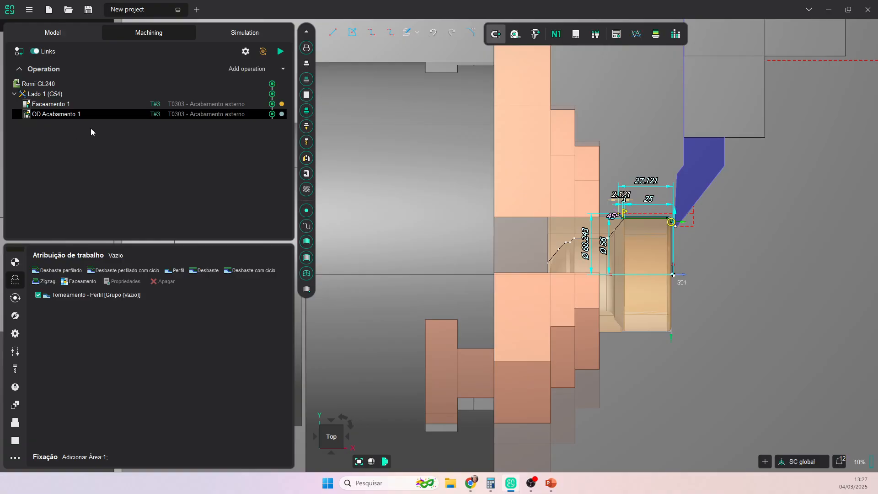
click(283, 70)
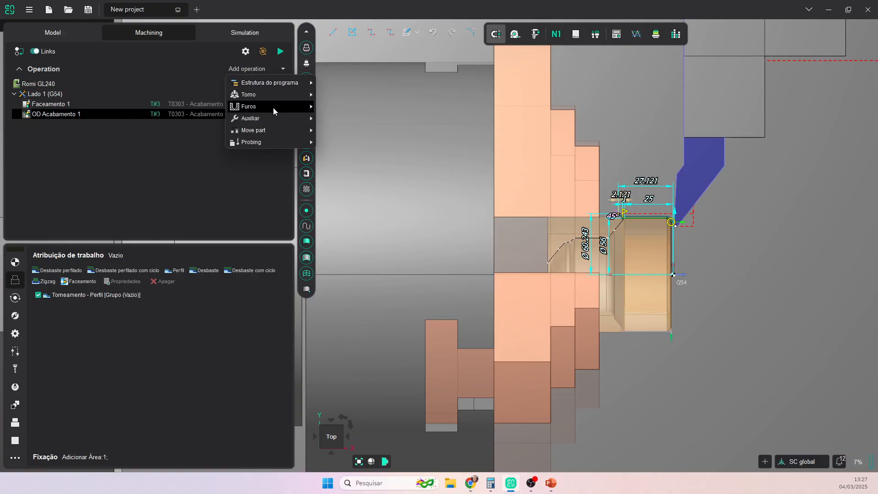
mouse_move(273, 118)
mouse_move(362, 133)
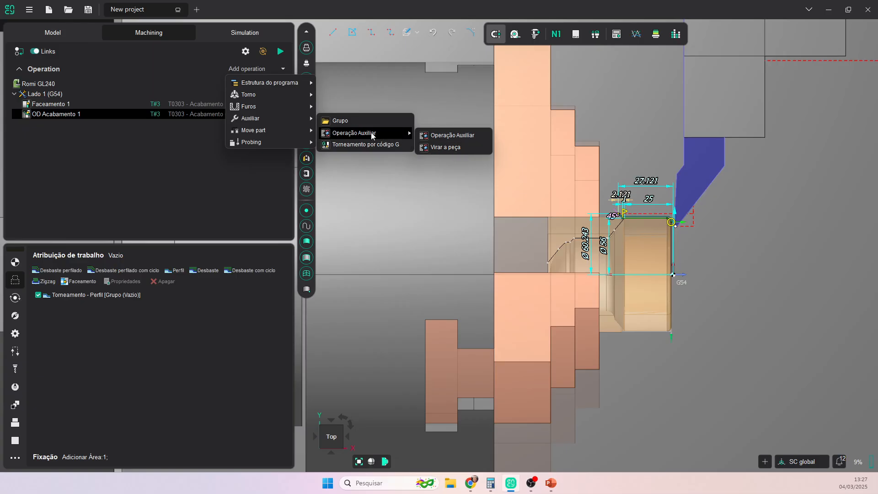
click(424, 136)
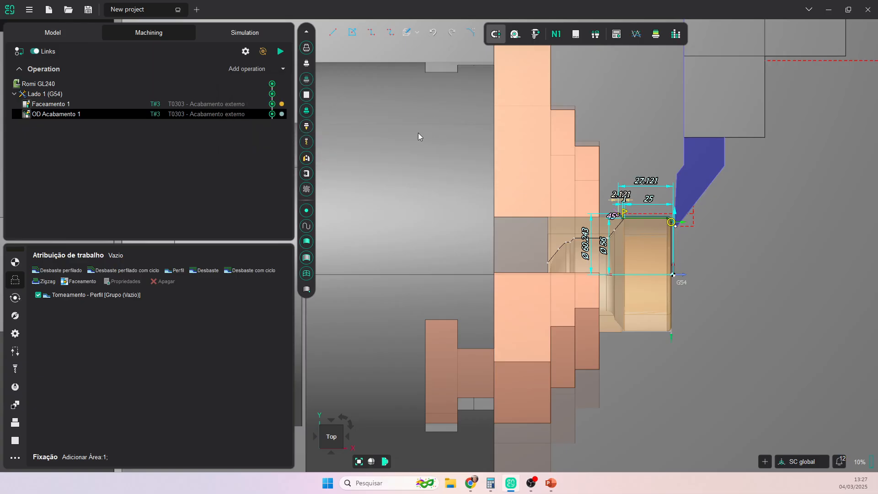
click(283, 69)
mouse_move(274, 96)
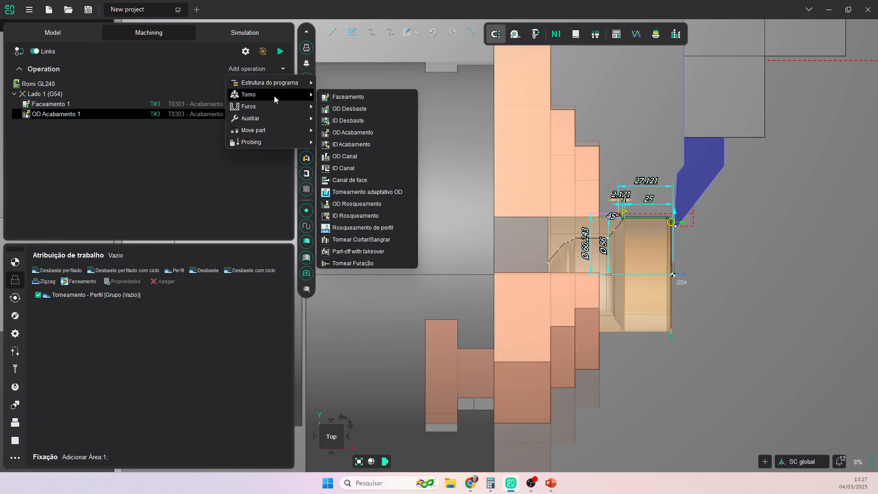
mouse_move(410, 135)
click(452, 135)
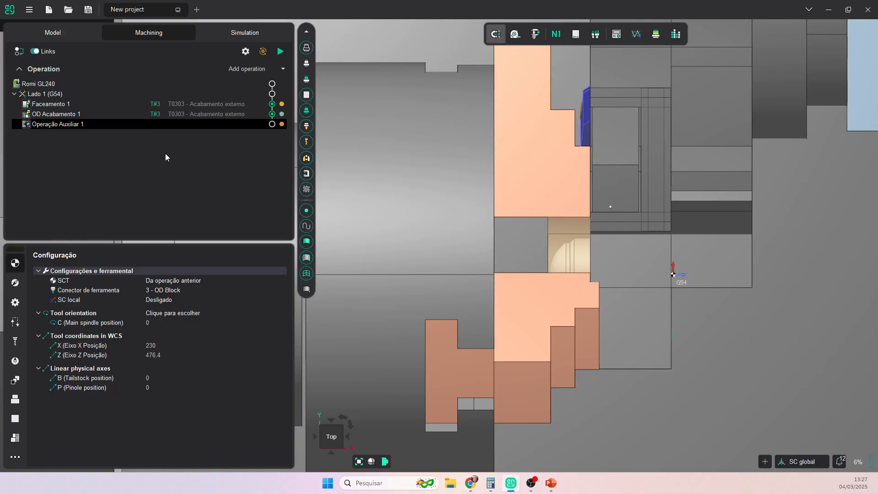
- Add the PARADA OP. command to the auxiliary operation's command list and confirm
double_click(64, 125)
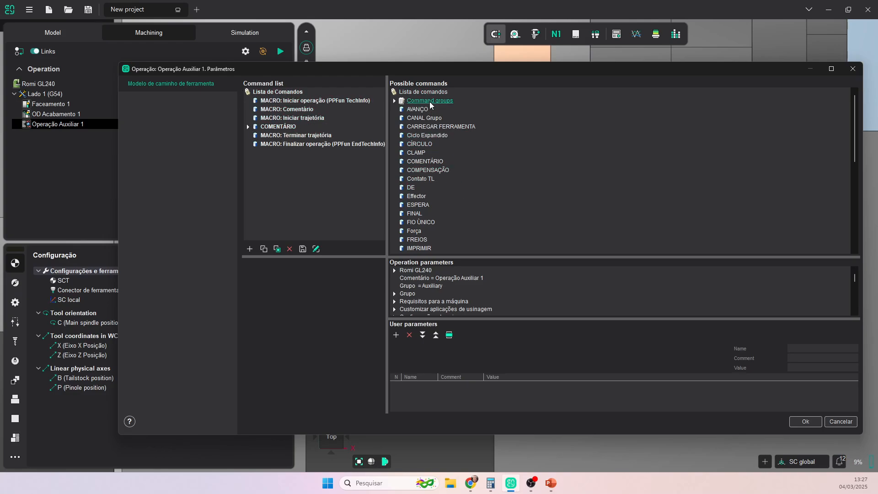
scroll(440, 121, down, 3)
scroll(439, 122, down, 2)
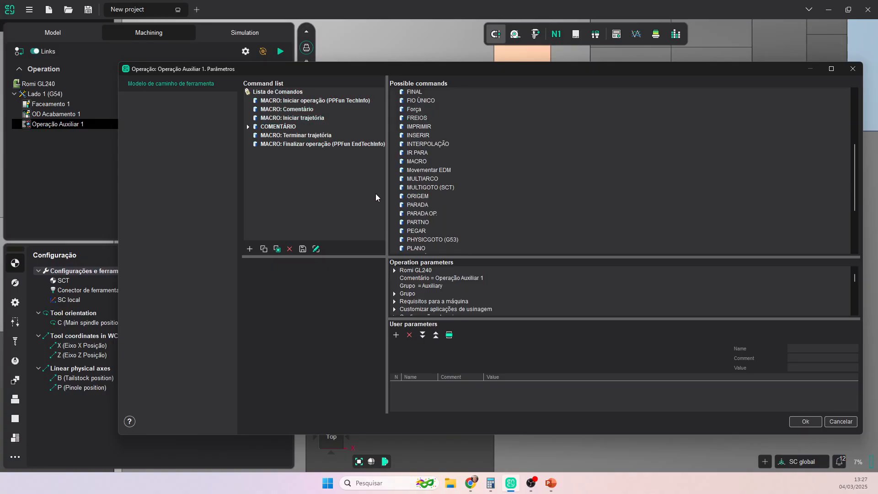
click(429, 215)
double_click(429, 215)
click(272, 154)
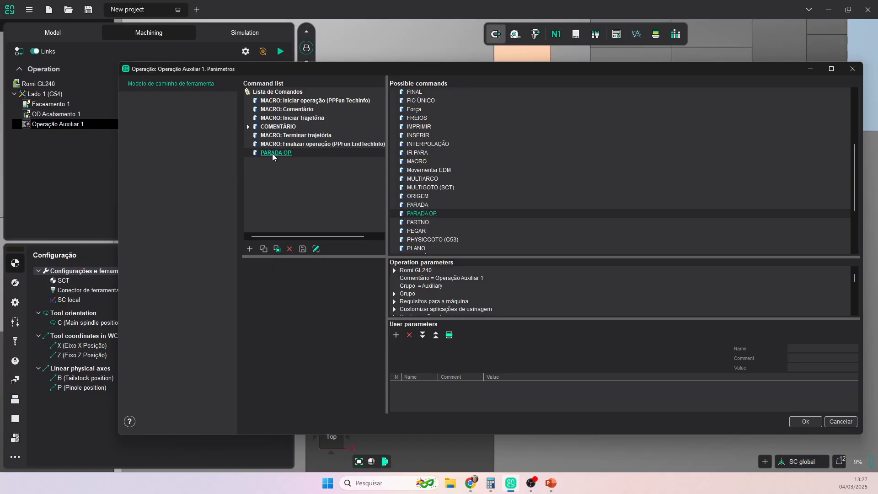
click(806, 421)
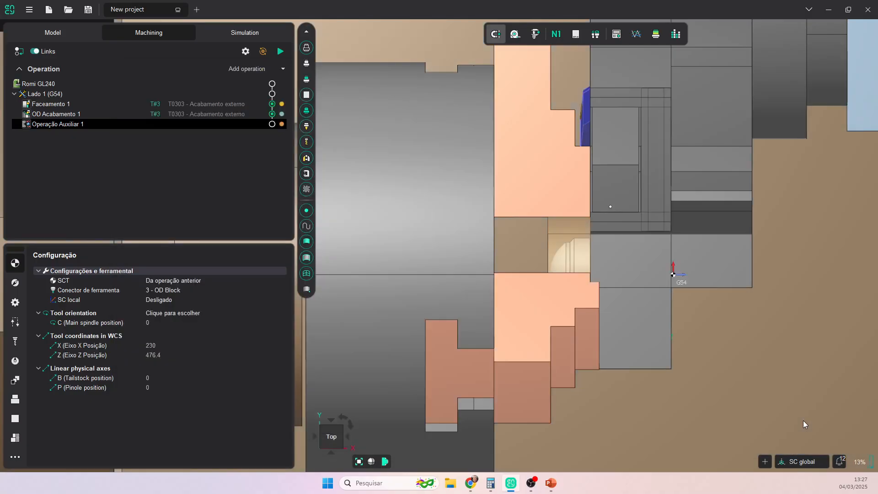
- Rename the auxiliary operation to 'Virar a peça 2'
right_click(58, 124)
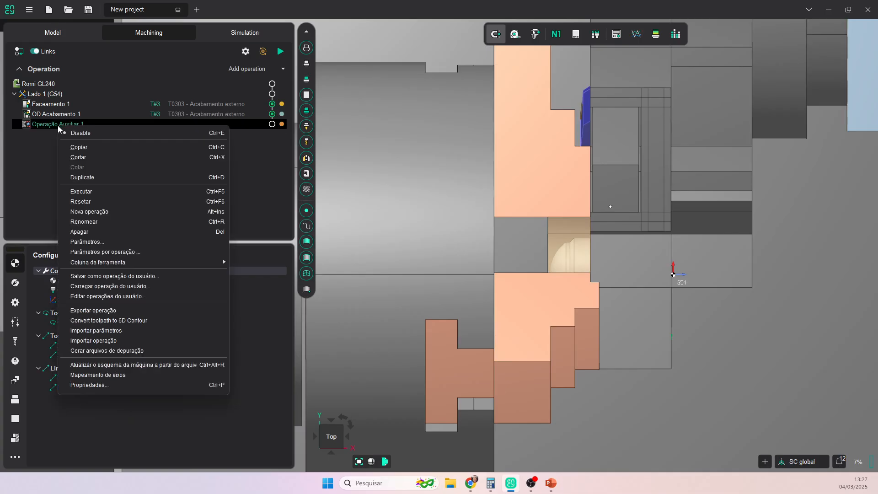
click(88, 221)
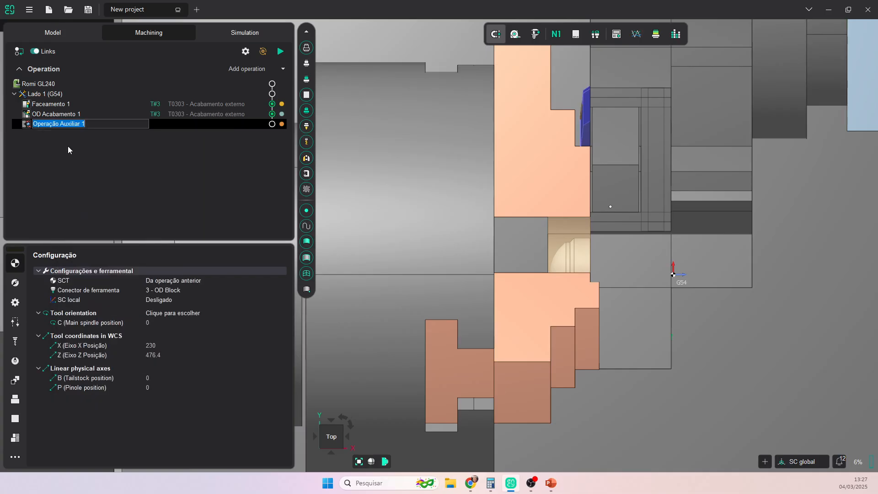
text(Virar A)
key(Return)
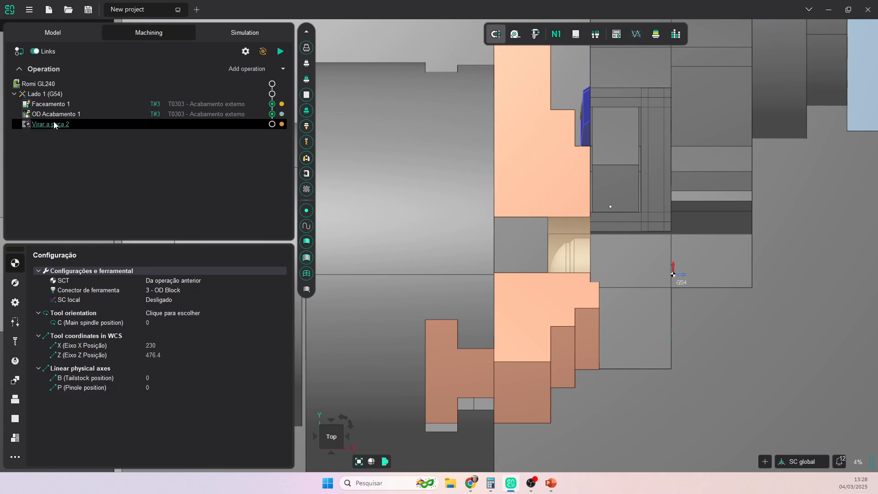
- Save Virar a peça 2 as a user operation
right_click(54, 123)
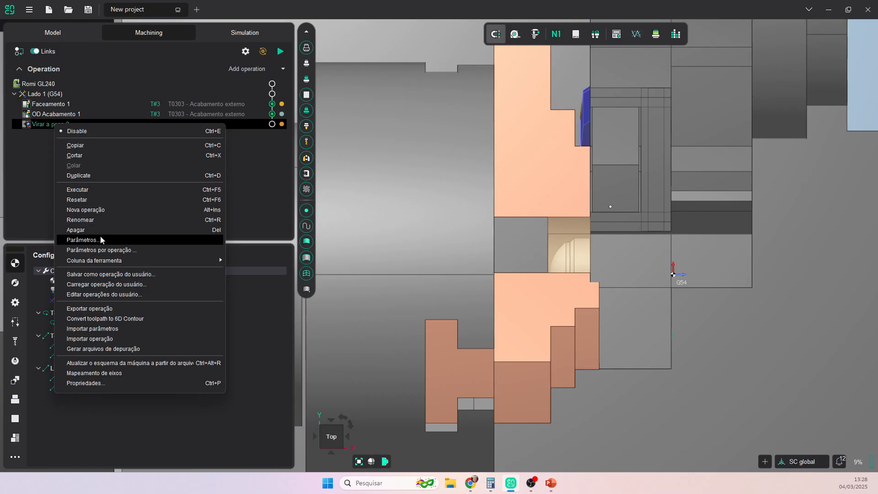
click(110, 275)
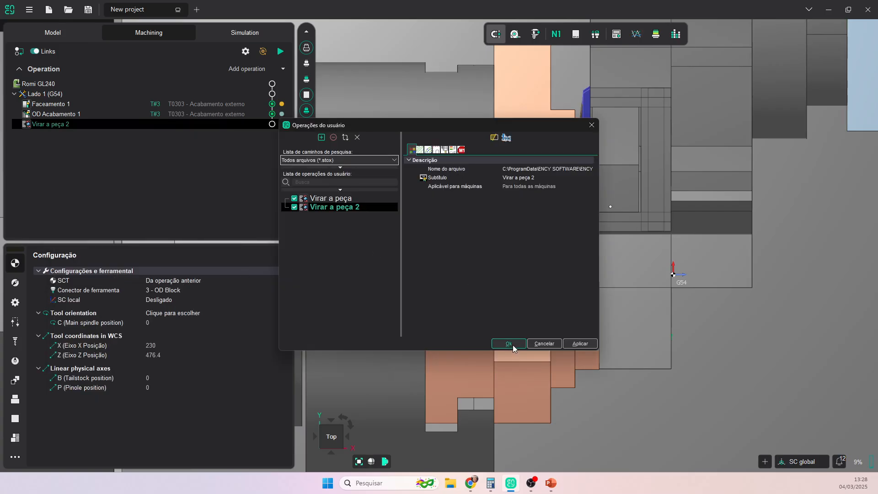
click(511, 345)
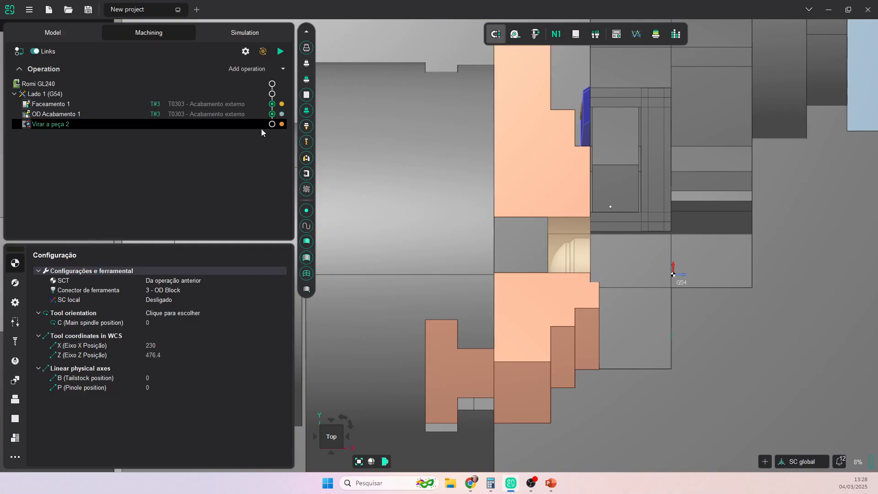
click(284, 68)
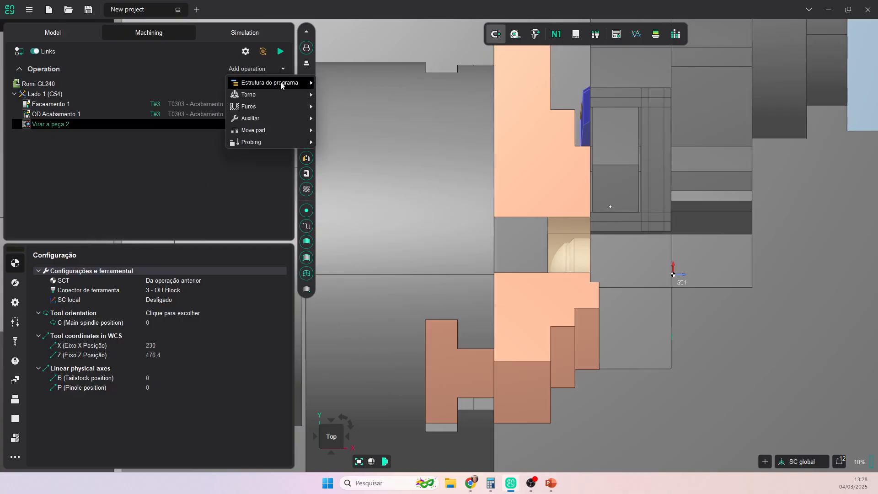
- Insert the saved Virar a peça user operation from the Auxiliar list
mouse_move(281, 92)
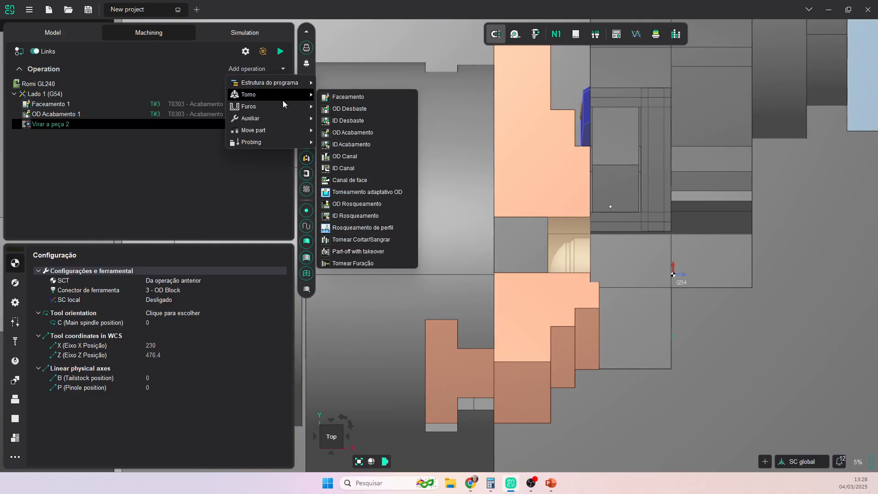
mouse_move(281, 118)
mouse_move(351, 134)
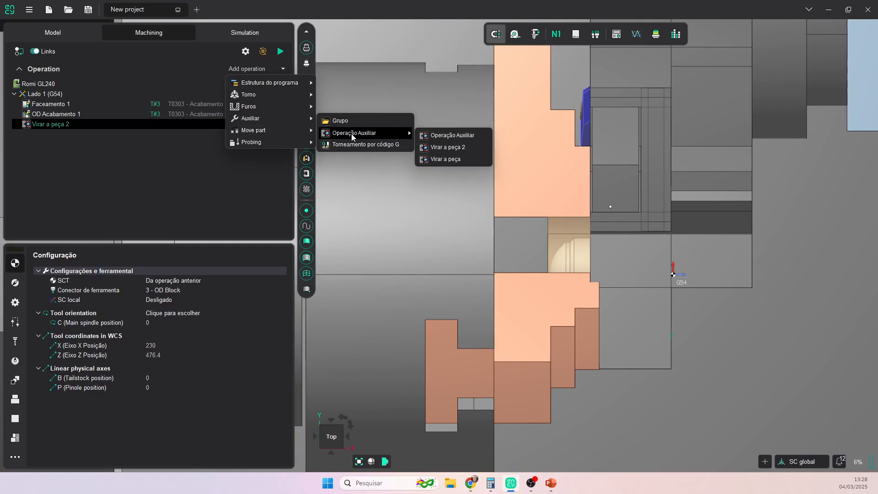
click(458, 161)
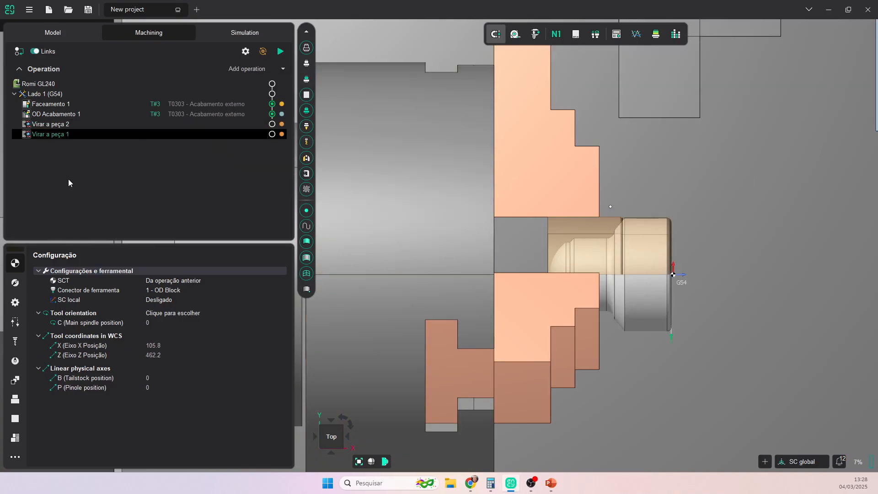
- Delete the extra Virar a peça 1 and calculate Virar a peça 2
right_click(47, 136)
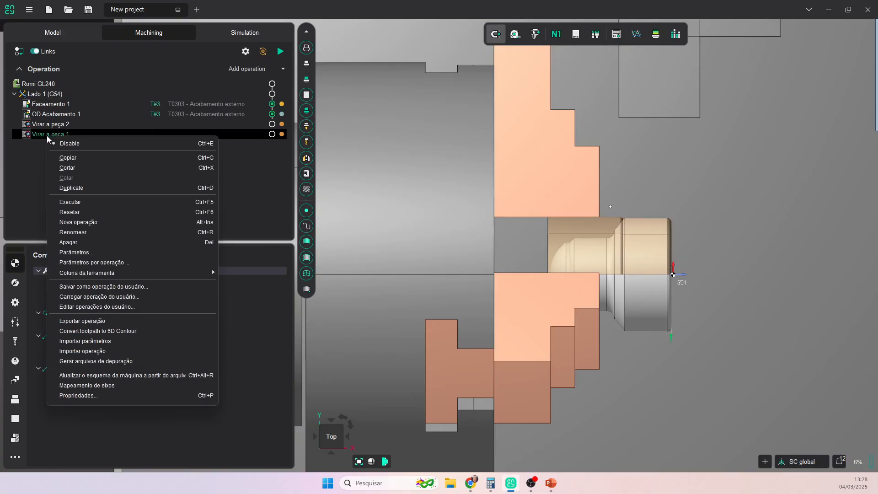
click(71, 243)
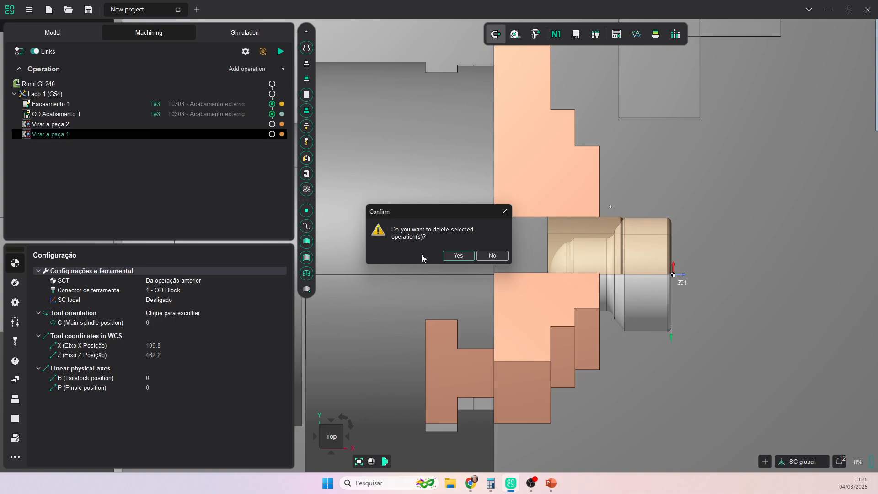
click(458, 255)
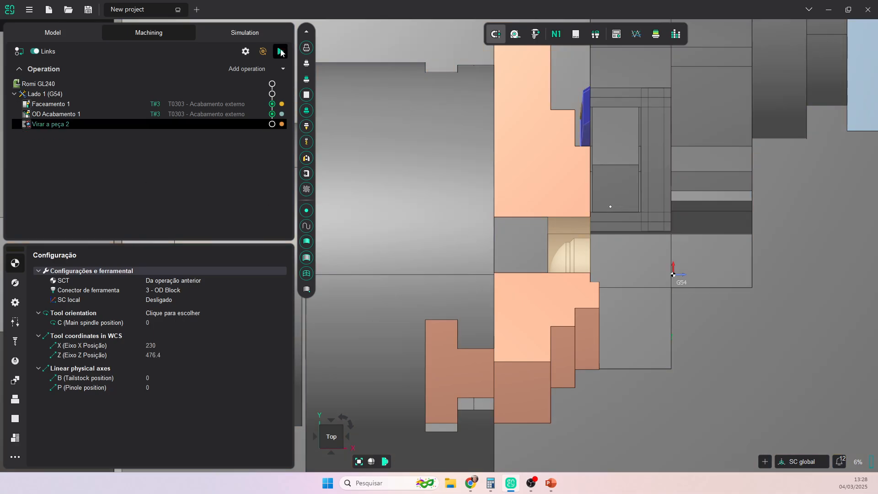
click(281, 51)
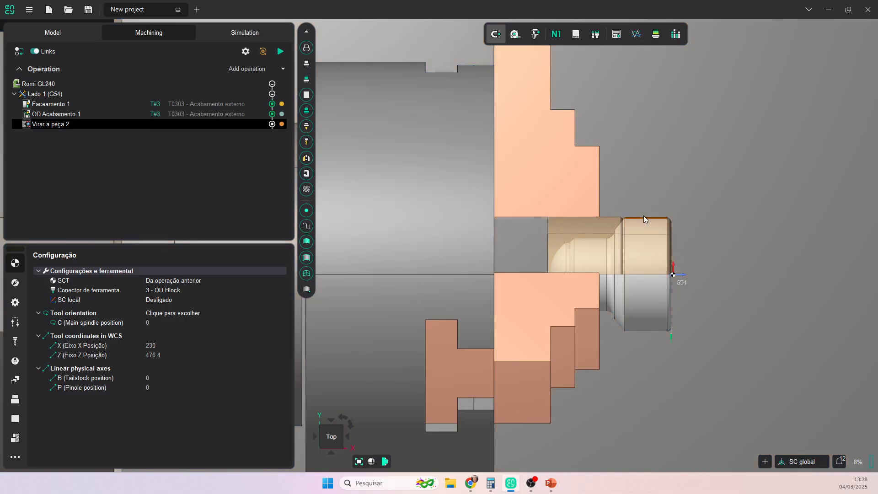
- Add a new setup for side 2 and name it 'Lado 2 (G55)'
click(284, 68)
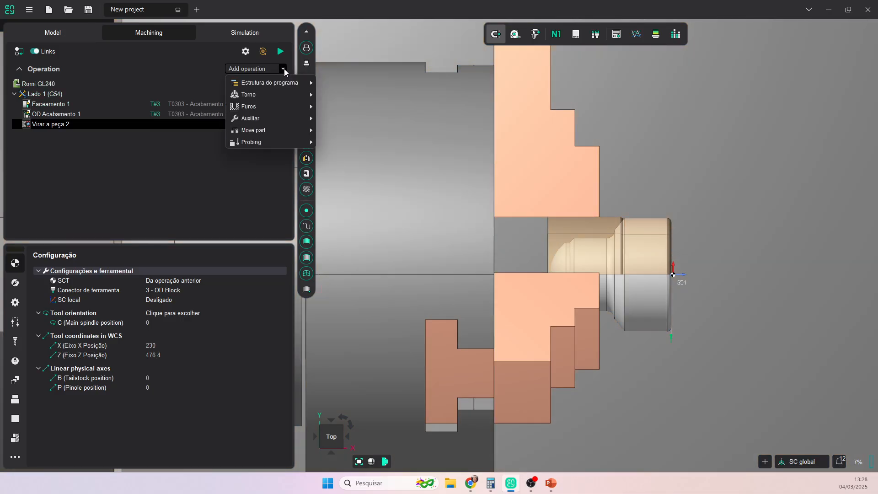
mouse_move(280, 82)
click(369, 87)
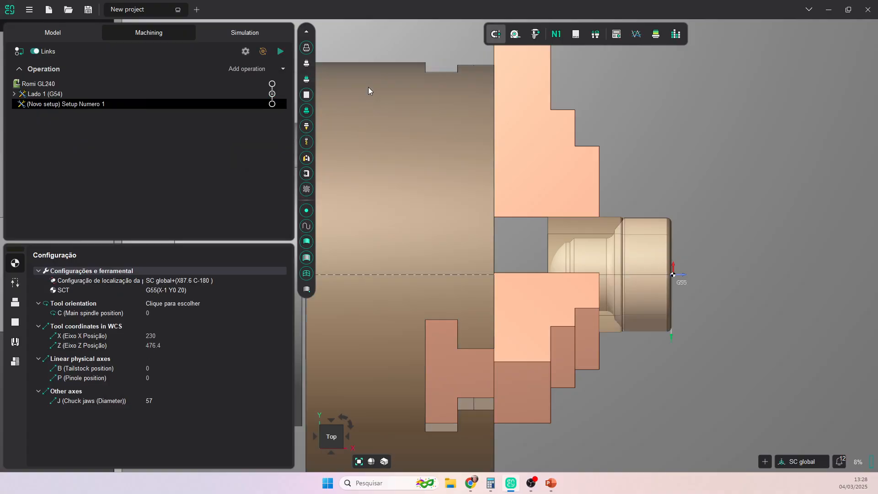
right_click(55, 106)
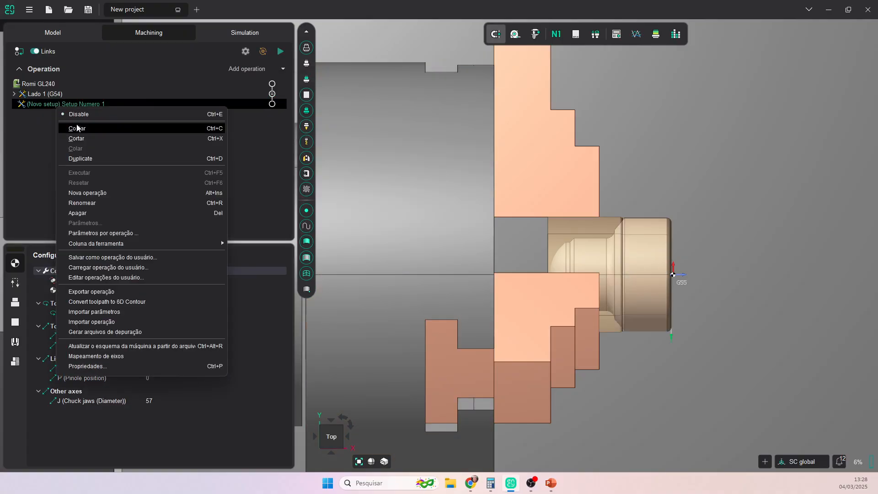
click(84, 201)
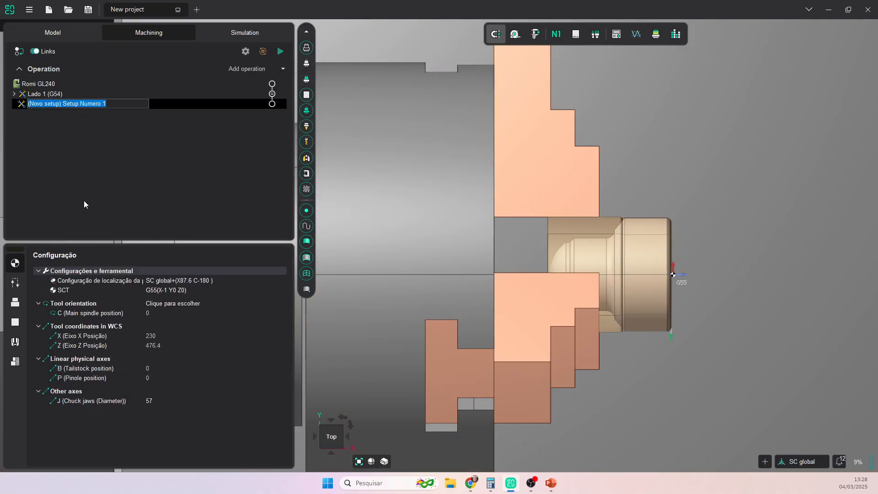
text(Lado 2 (G55)
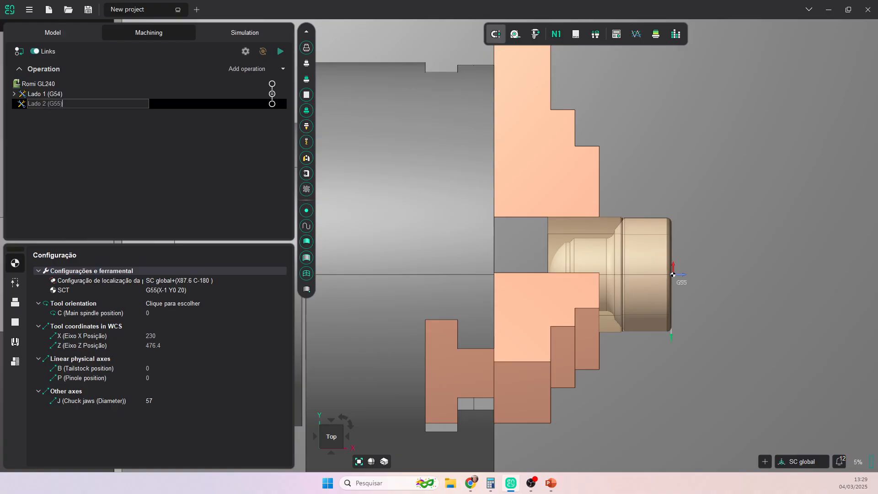
key(Return)
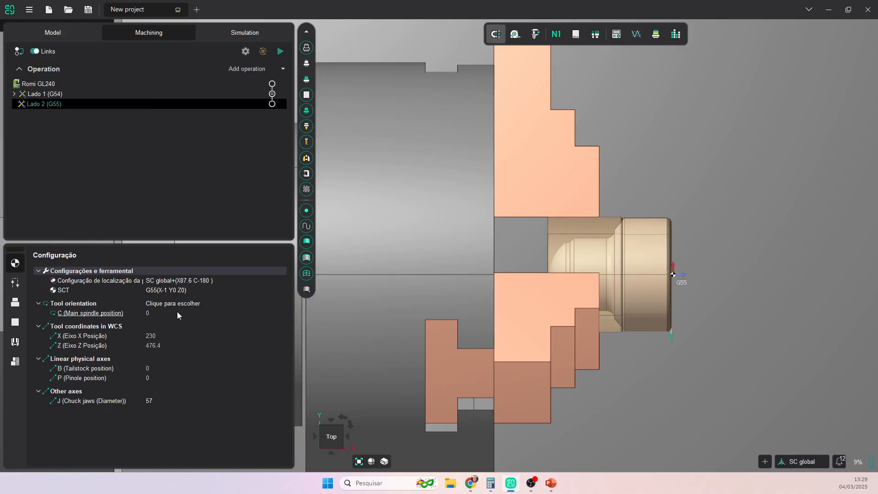
- Check the setup's work offset list, keeping it at G55
click(169, 292)
click(170, 291)
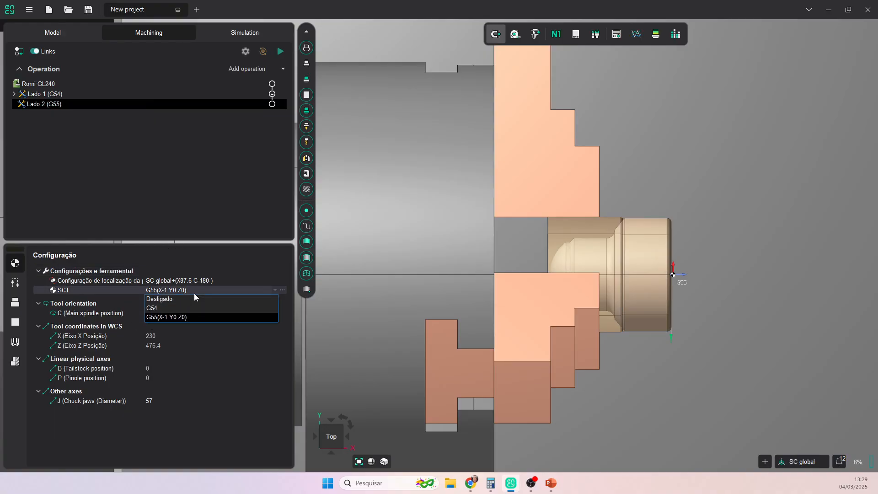
click(194, 292)
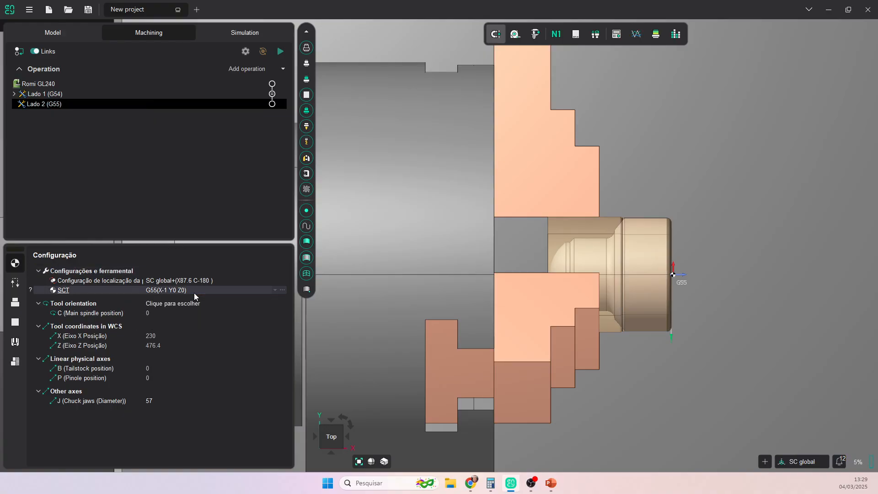
click(194, 292)
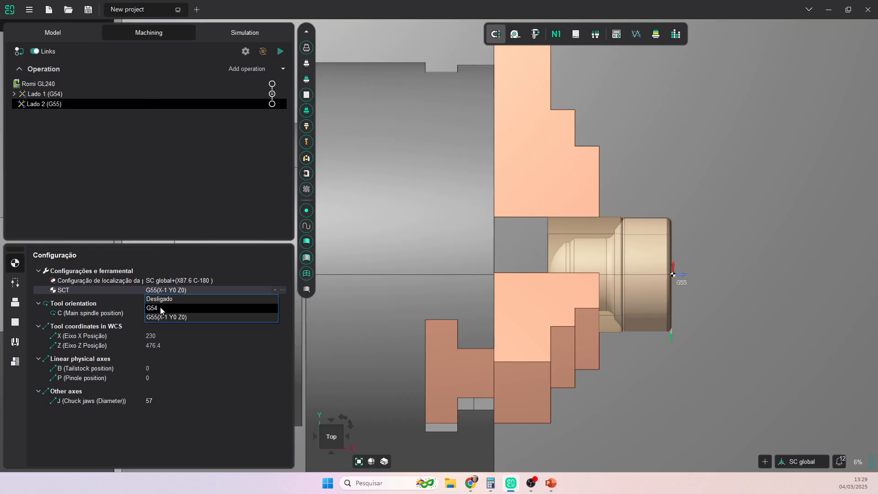
click(161, 123)
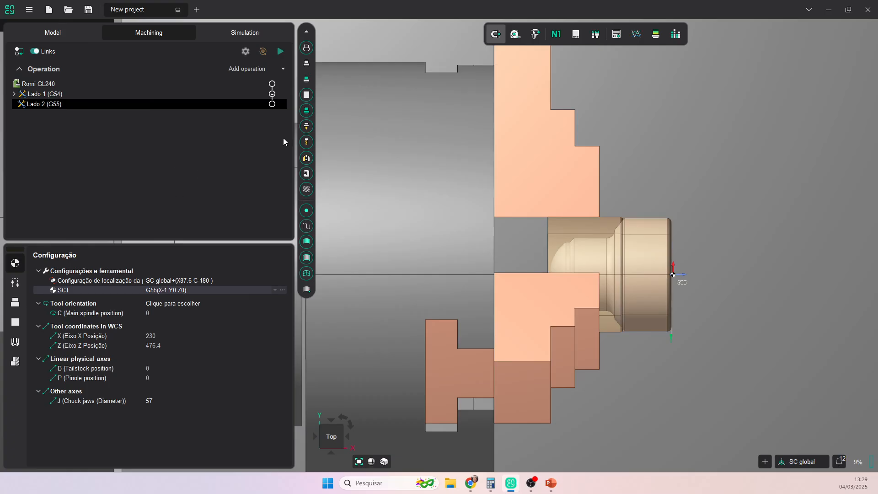
scroll(690, 260, up, 2)
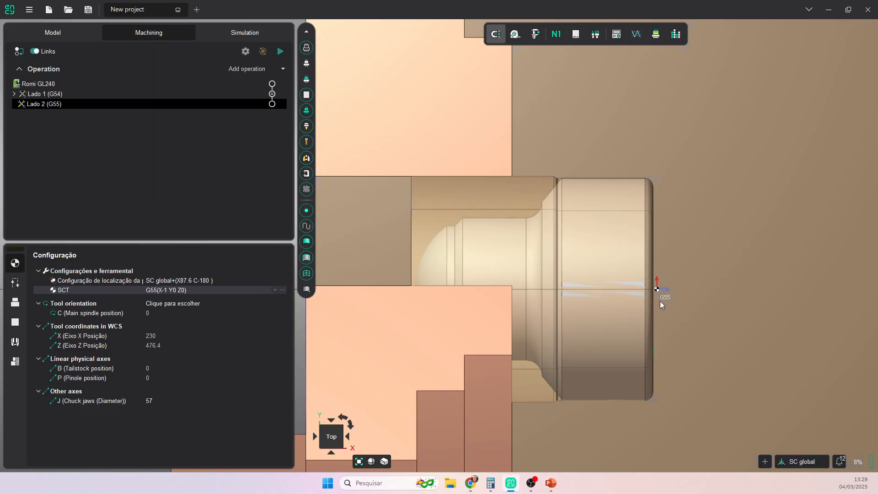
scroll(665, 299, up, 2)
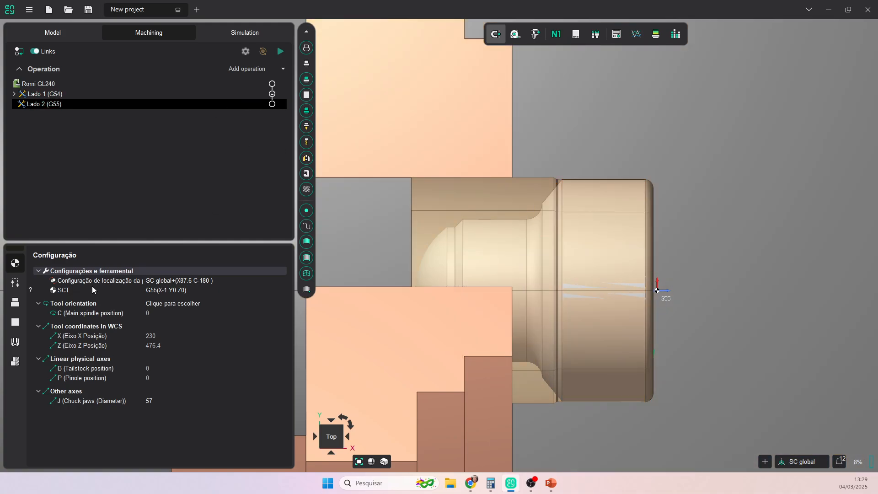
click(193, 281)
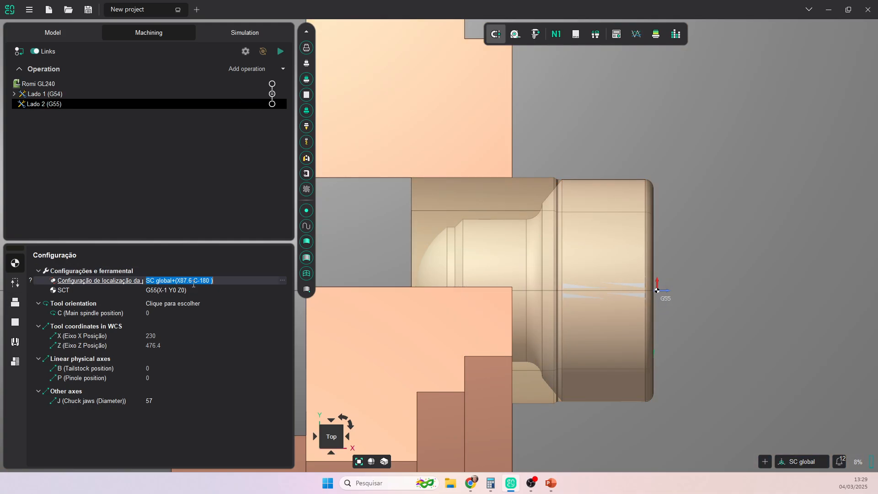
- Rotate the part for side 2 and shift it to SC global+(X32.8)
click(282, 280)
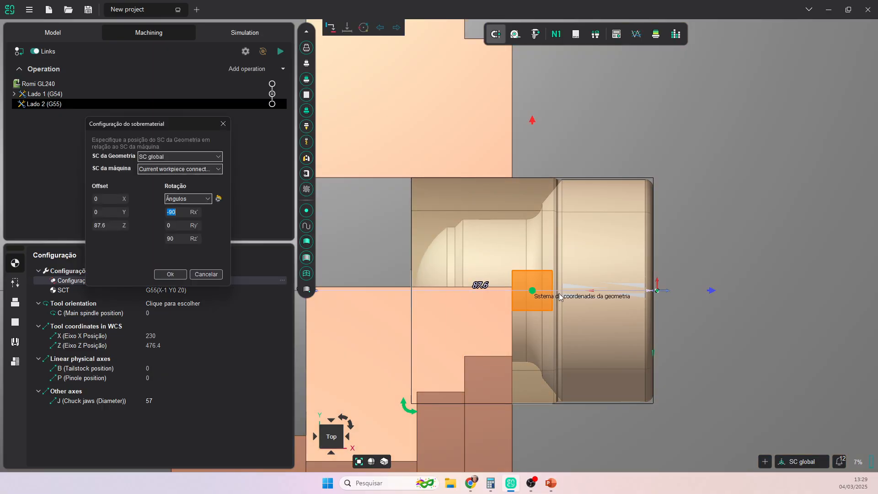
drag(413, 413, 603, 206)
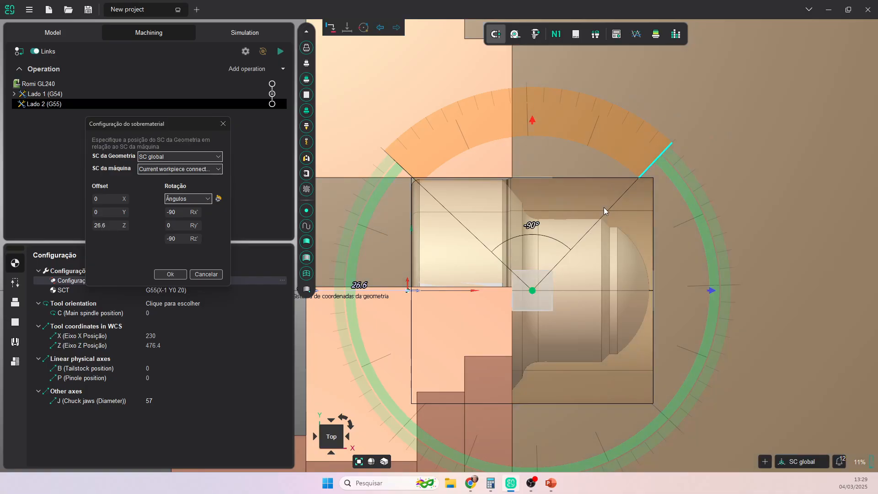
drag(711, 290, 739, 290)
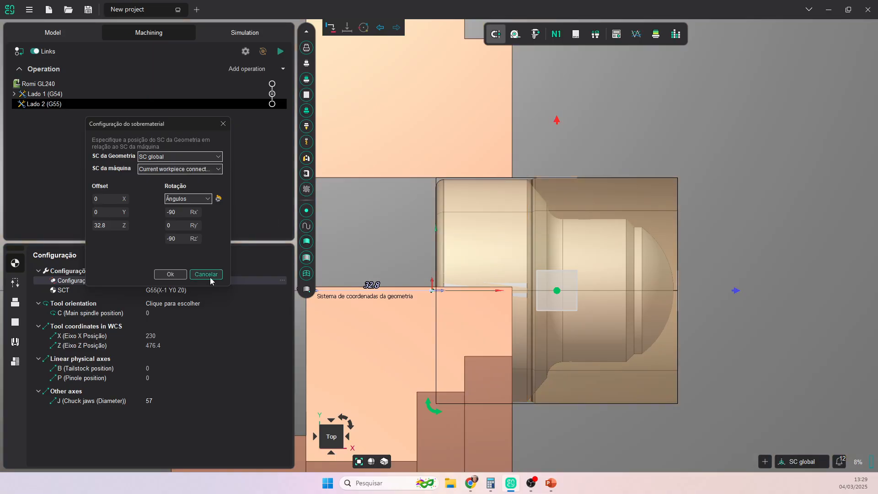
click(170, 274)
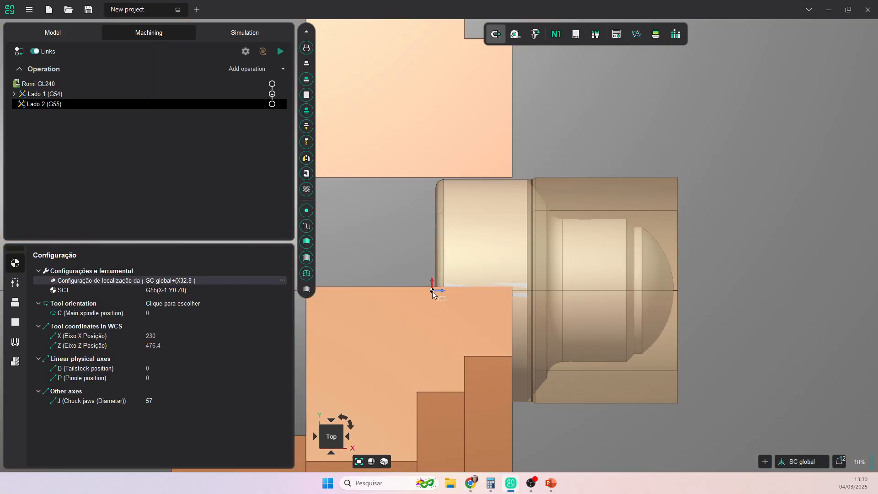
- Move the G55 origin onto the part's new face at X61 Y0 Z0
click(283, 290)
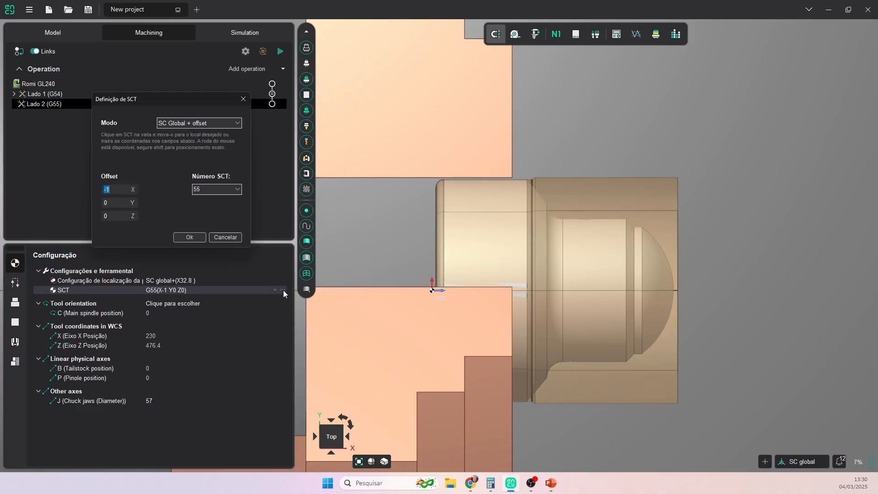
drag(432, 292, 677, 295)
click(189, 237)
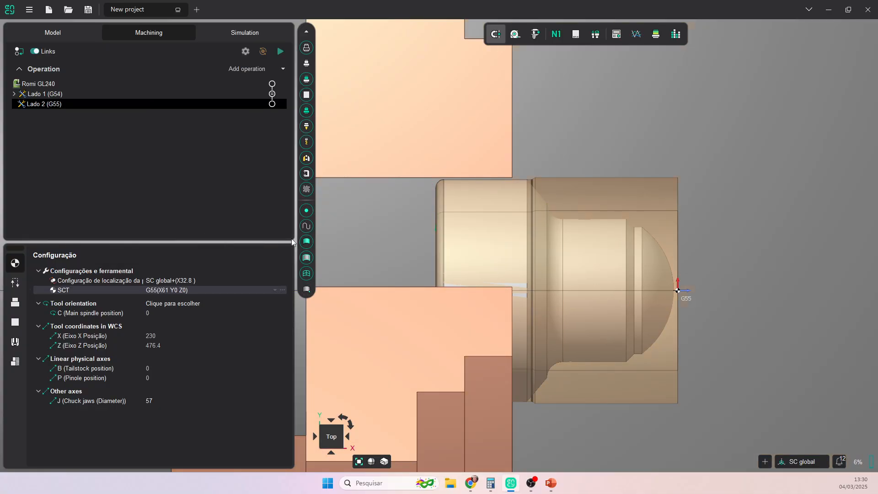
- Set the chuck jaws (J) diameter to 56
scroll(744, 270, down, 2)
scroll(744, 271, up, 2)
middle_drag(747, 281, 692, 271)
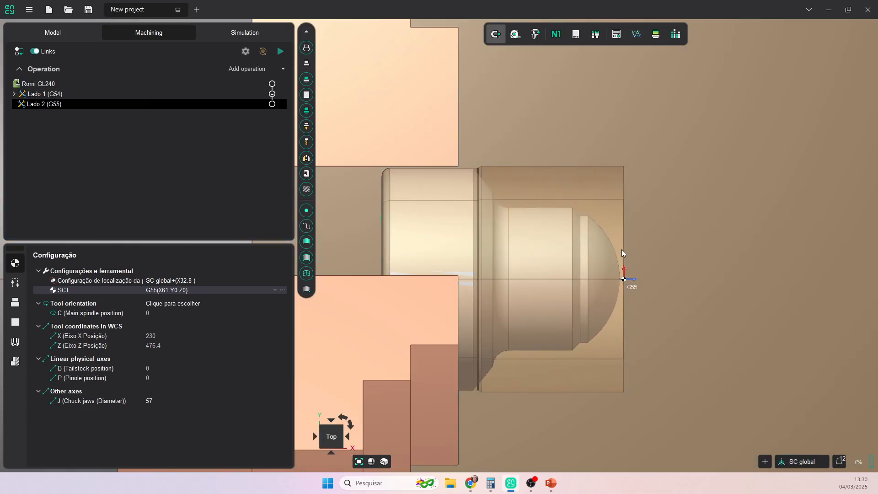
click(157, 401)
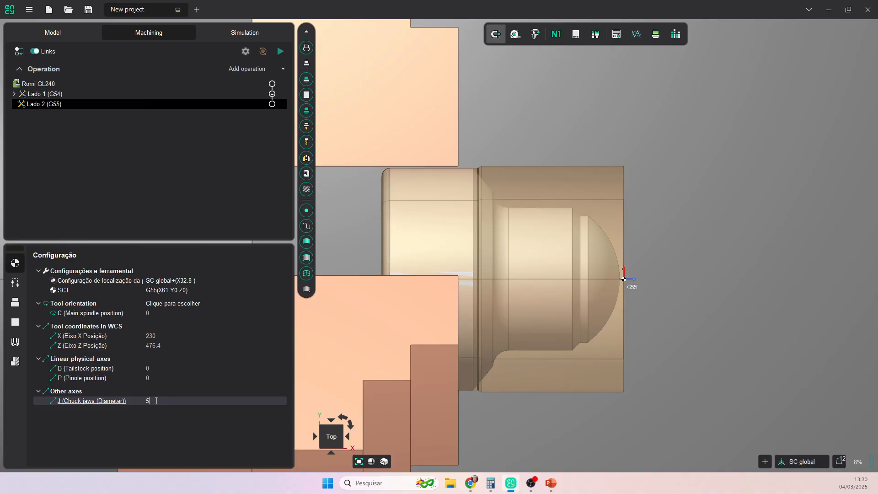
double_click(157, 401)
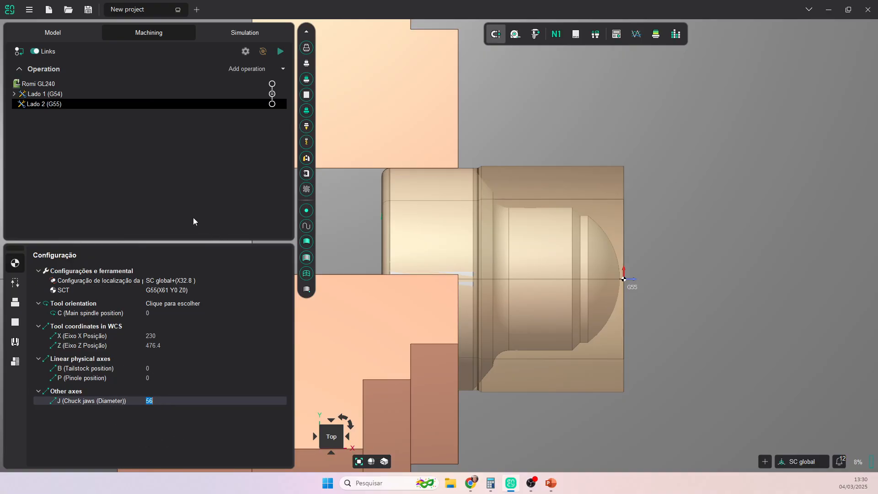
click(284, 69)
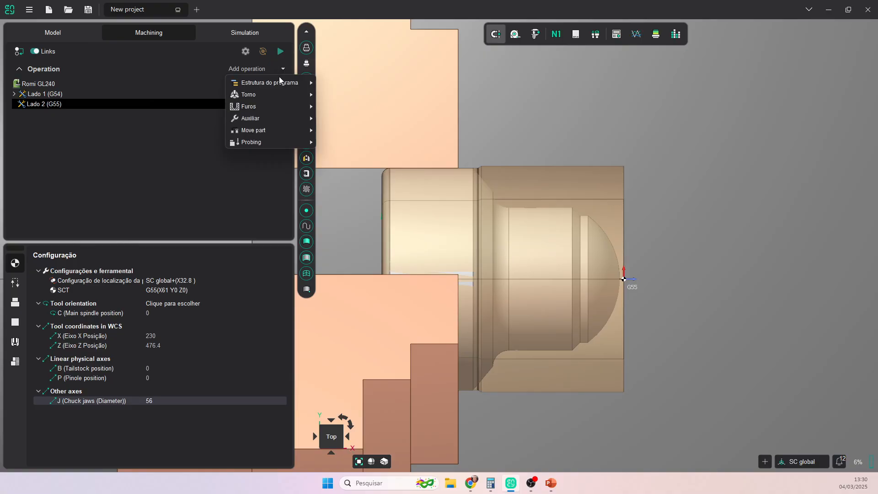
- Add a Faceamento operation to Lado 2 and calculate its toolpath
mouse_move(275, 94)
click(355, 95)
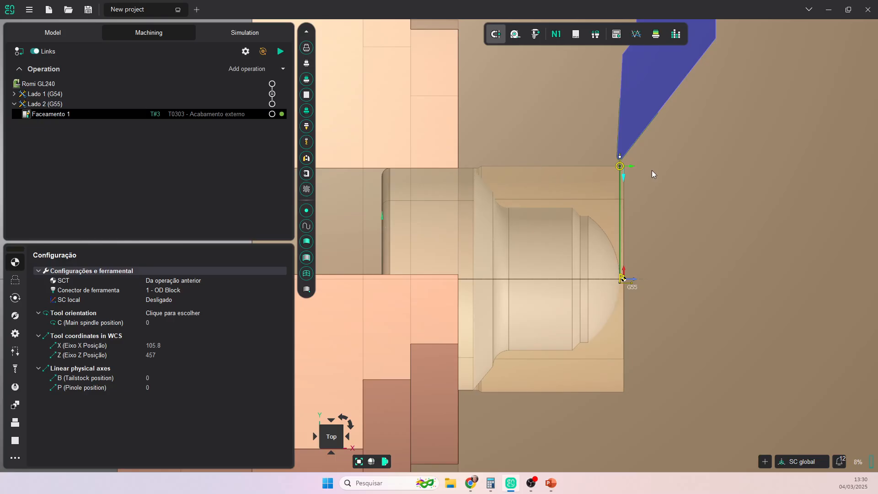
scroll(652, 170, up, 3)
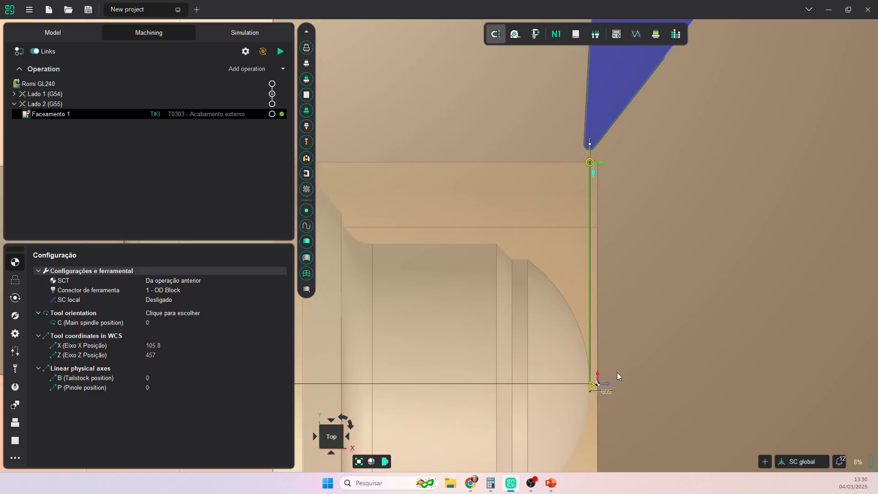
click(281, 52)
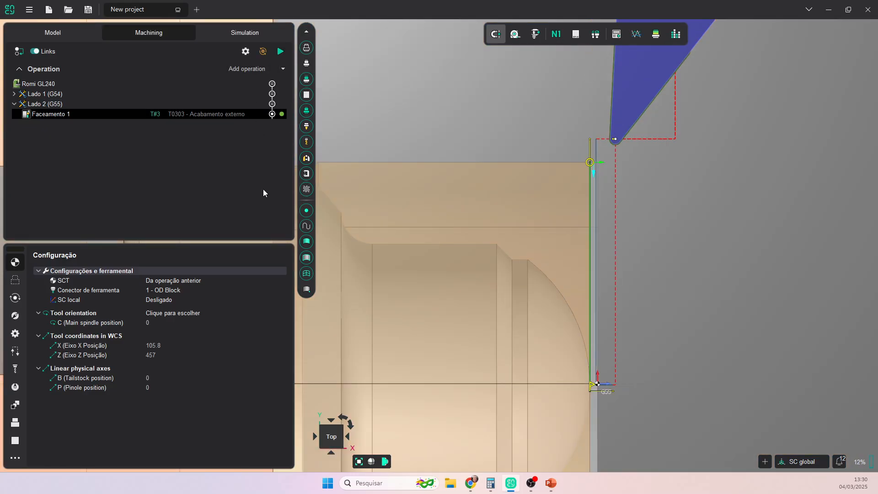
scroll(576, 225, down, 3)
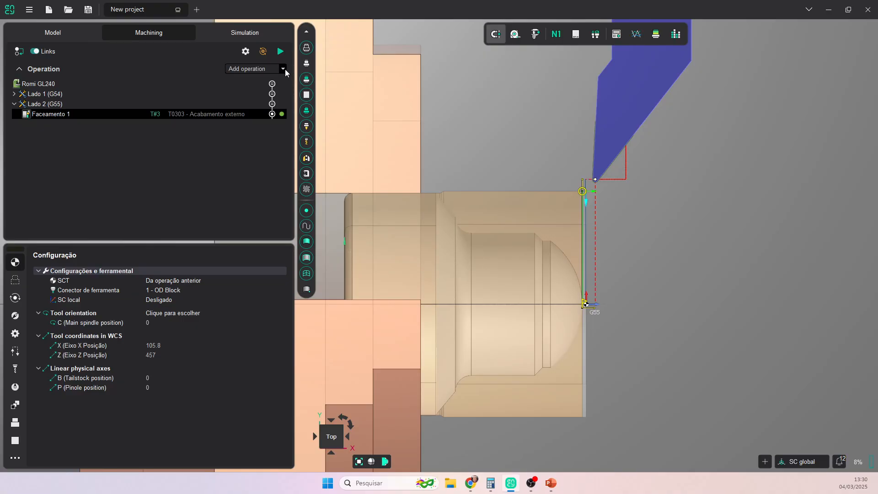
- Add an OD Desbaste roughing operation under Lado 2
click(285, 70)
mouse_move(288, 93)
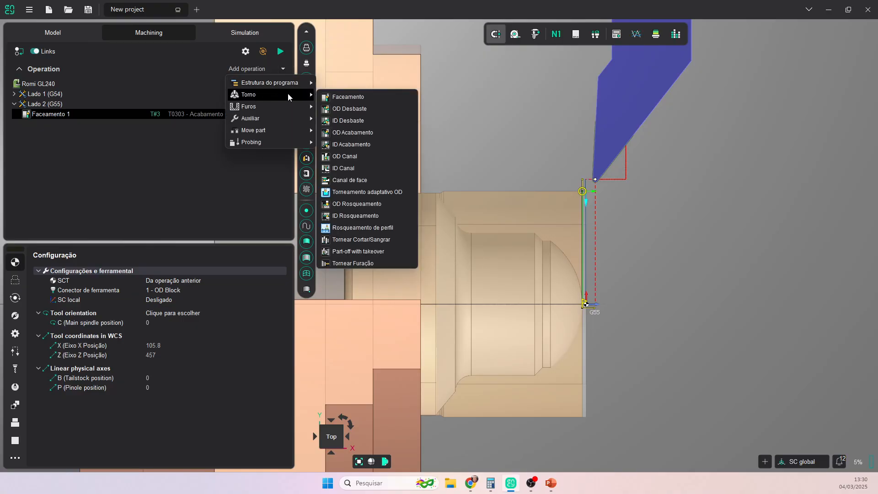
click(352, 109)
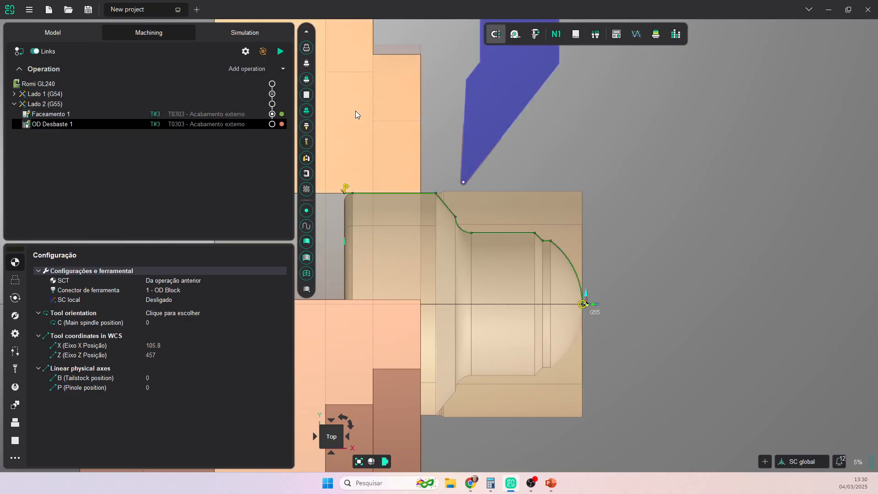
click(182, 124)
- Filter to Romi GL240 tools and assign T0101 - Desbaste externo to OD Desbaste 1
click(284, 186)
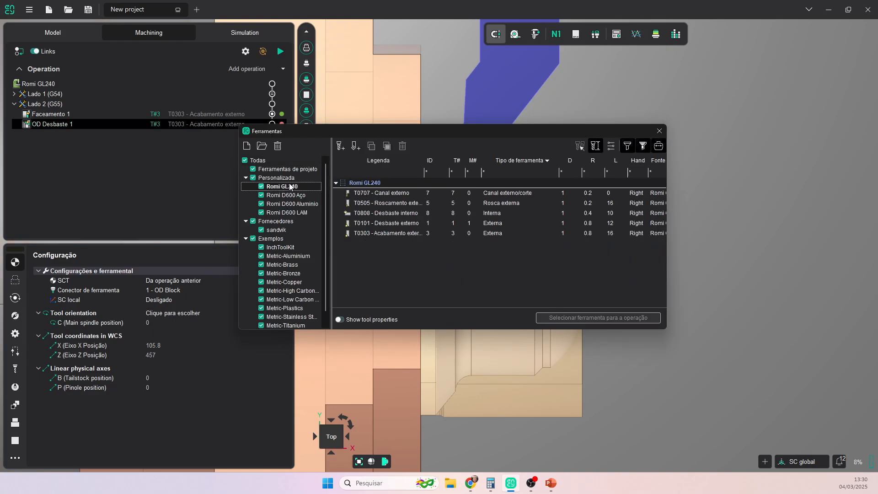
click(402, 204)
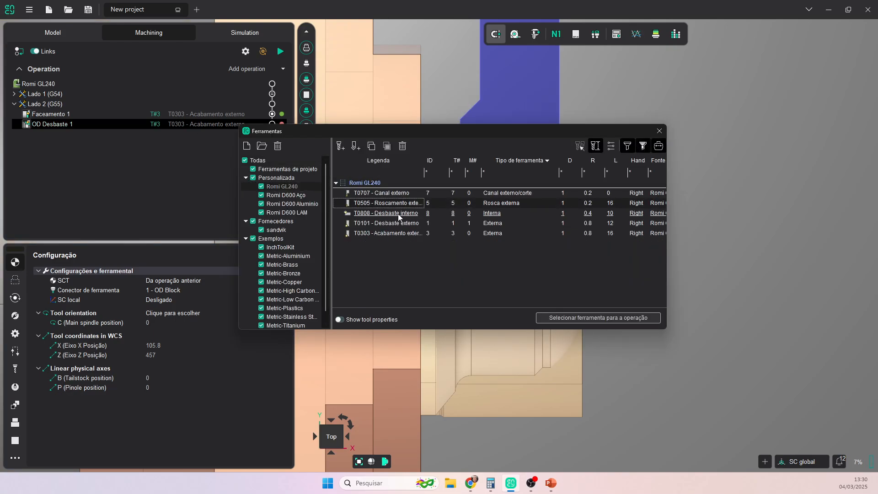
click(402, 224)
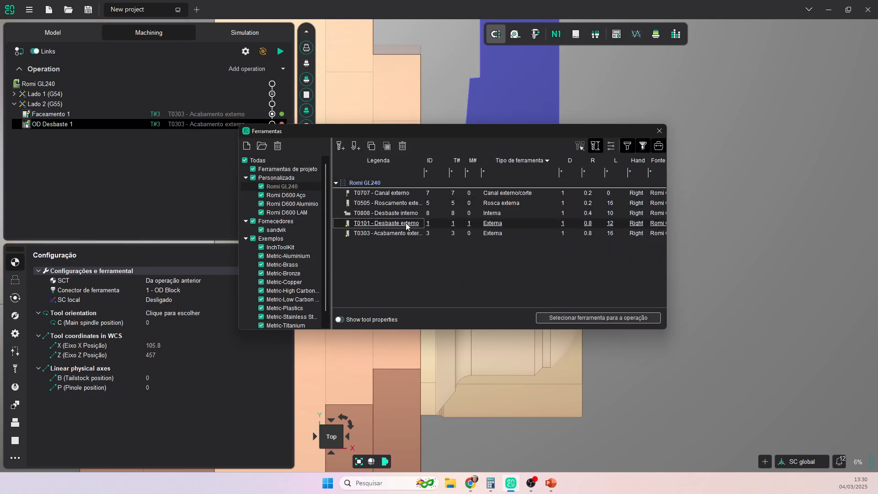
click(585, 318)
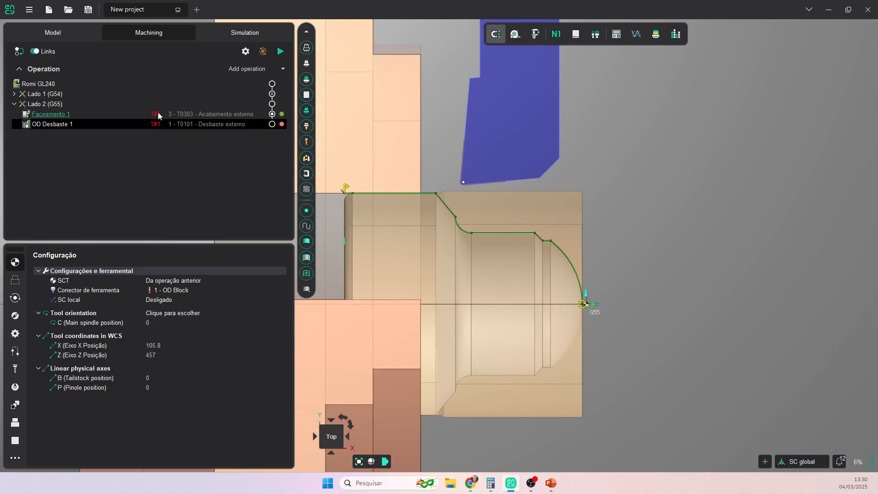
- Select Lado 2's Faceamento 1 and show its Conector de ferramenta choices
scroll(543, 232, down, 5)
scroll(543, 231, down, 3)
middle_drag(573, 227, 369, 159)
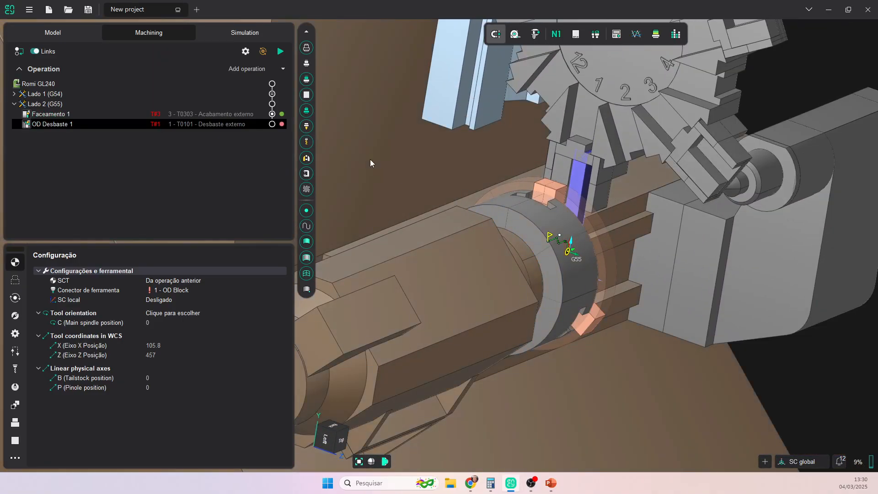
click(232, 114)
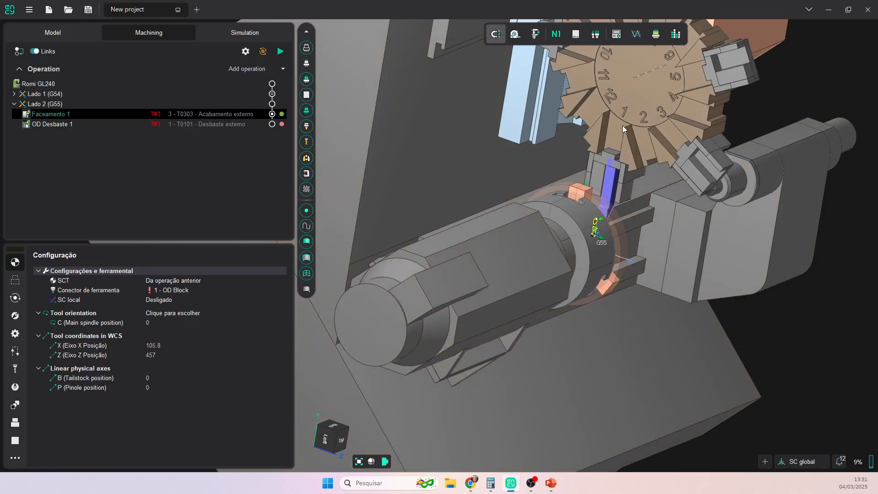
click(186, 292)
click(186, 292)
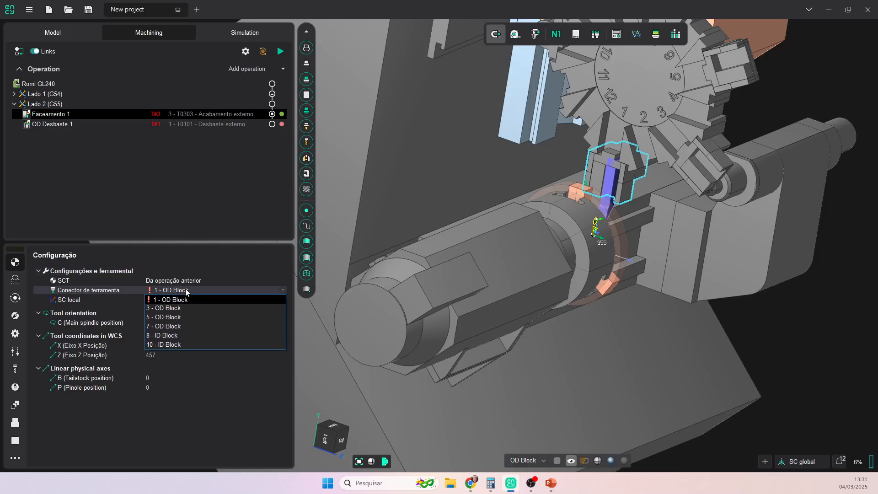
- Mount Lado 2's Faceamento 1 on 3 - OD Block, keeping OD Desbaste 1 on 1 - OD Block
click(177, 311)
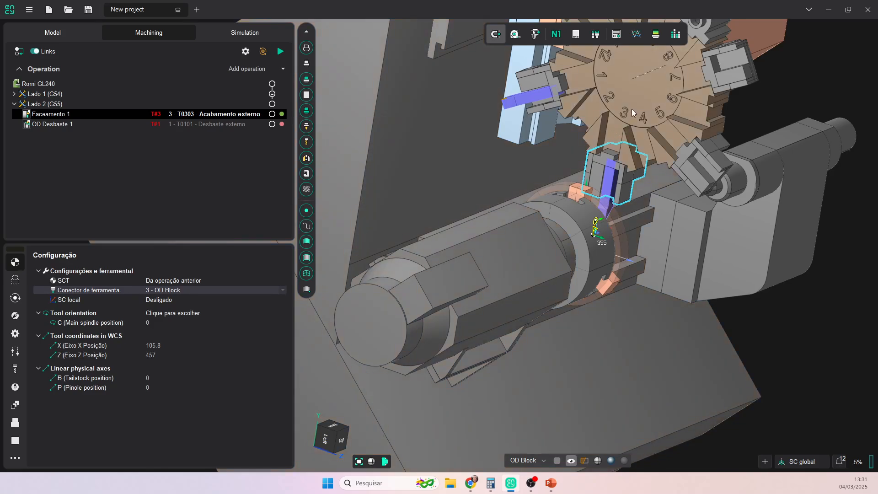
click(219, 124)
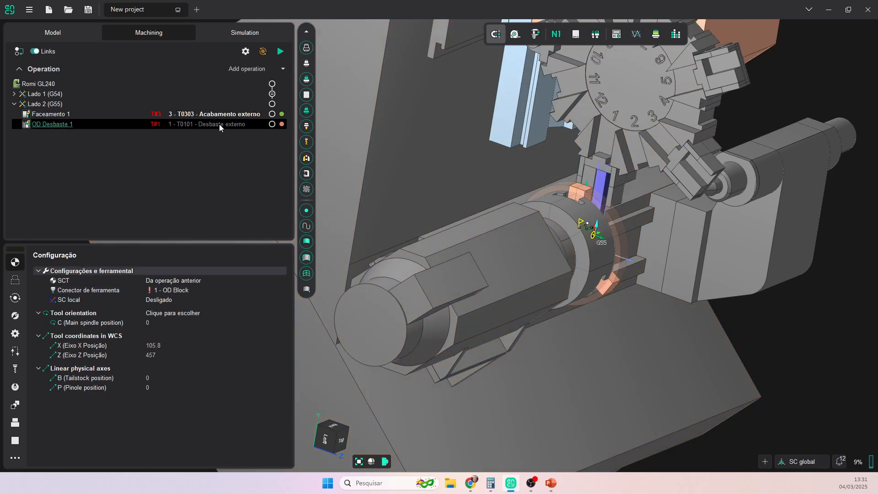
click(175, 292)
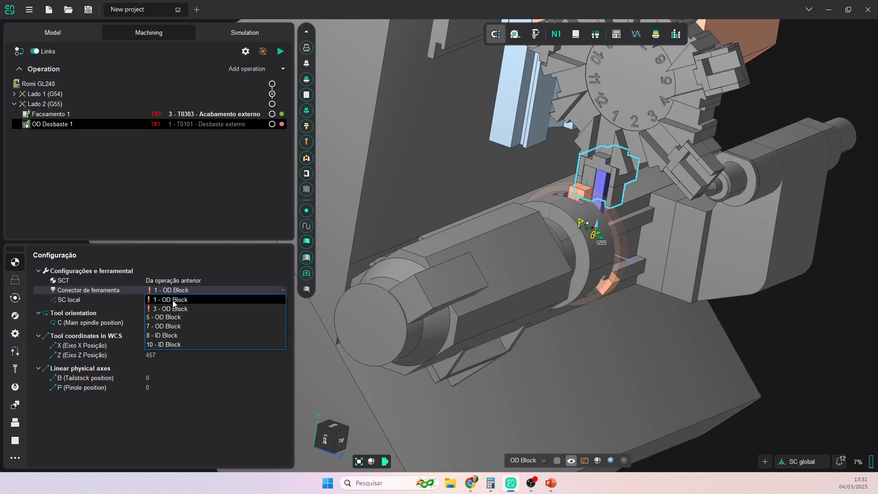
click(172, 300)
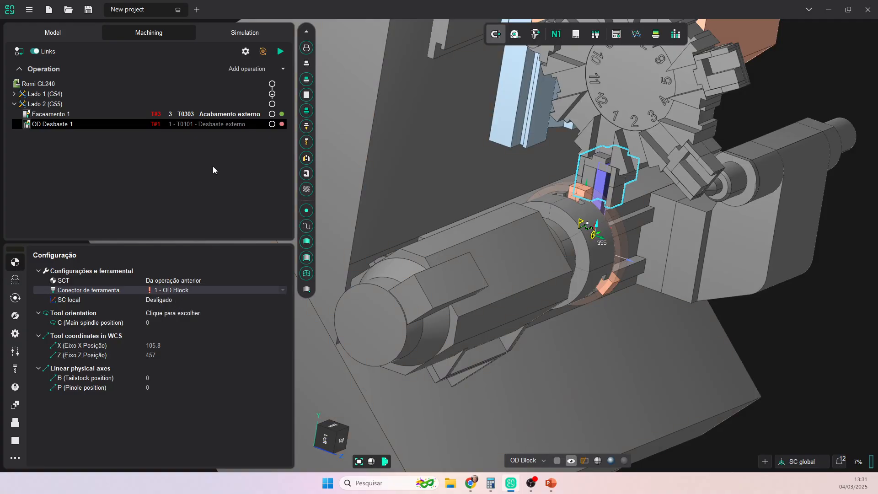
- Set Lado 1's Faceamento 1 and OD Acabamento 1 tool connectors to 3 - OD Block
click(60, 104)
click(15, 93)
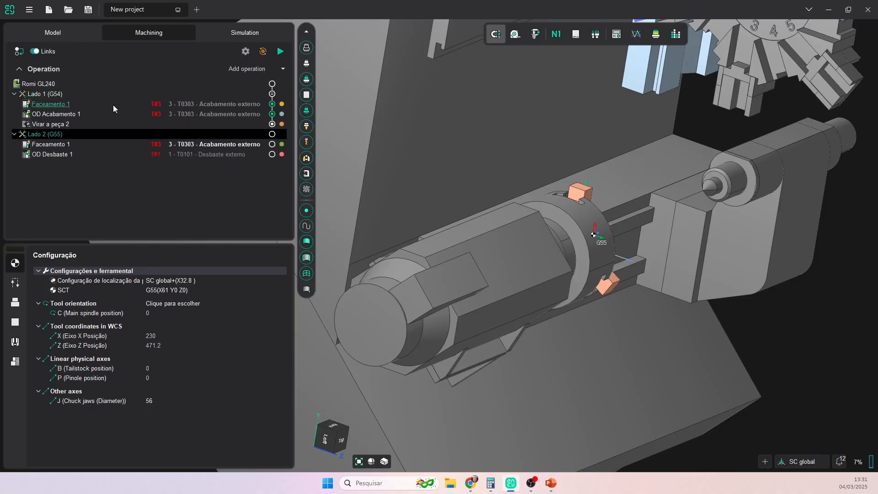
click(180, 104)
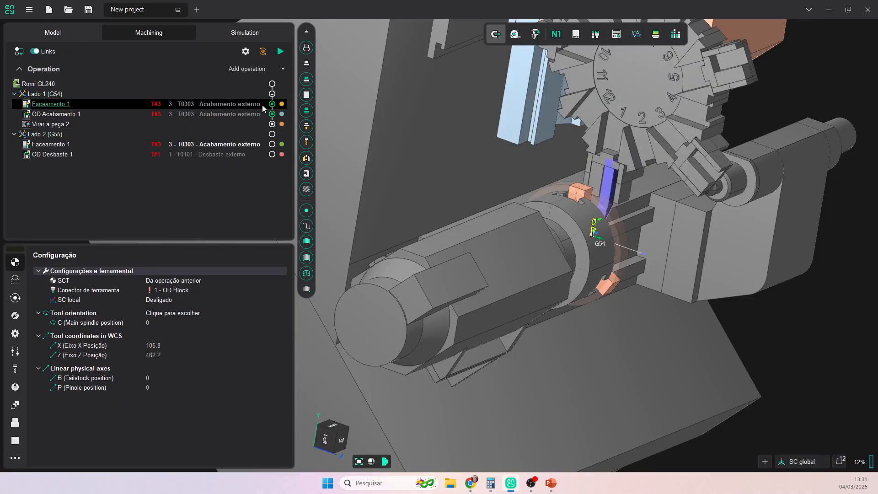
click(185, 292)
click(173, 308)
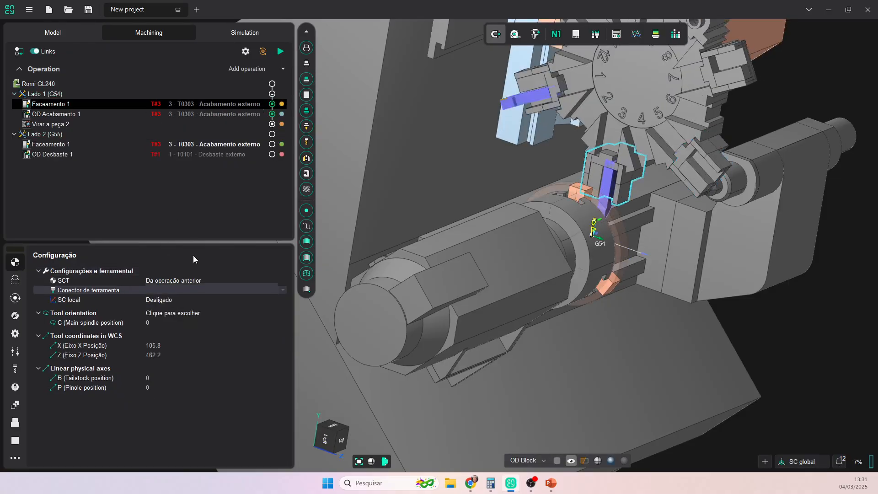
click(211, 115)
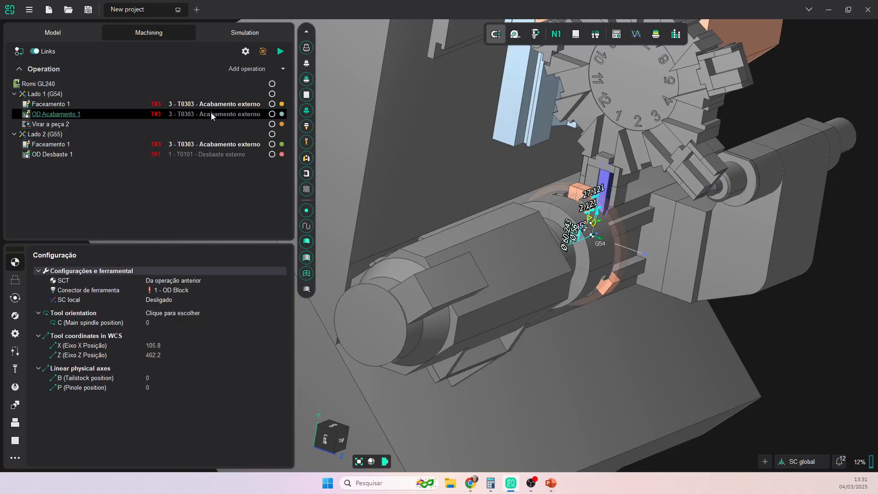
click(184, 290)
click(173, 309)
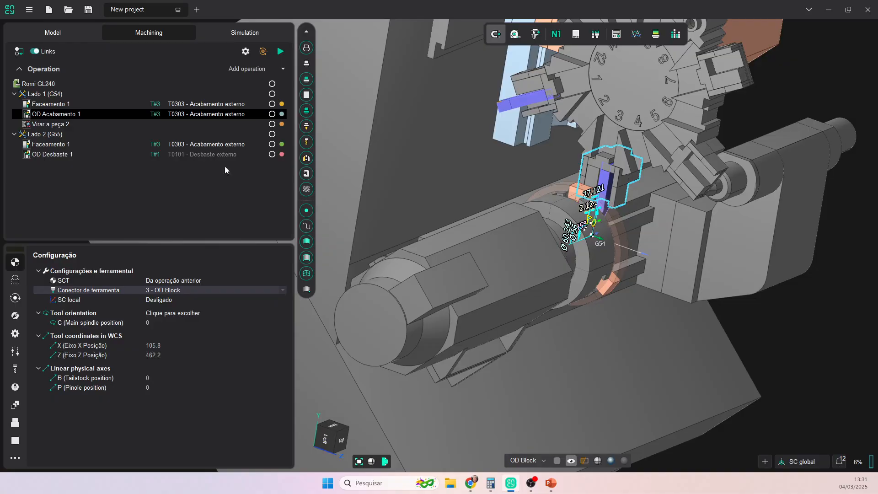
- Calculate toolpaths for every operation under the Romi GL240 machine
click(171, 83)
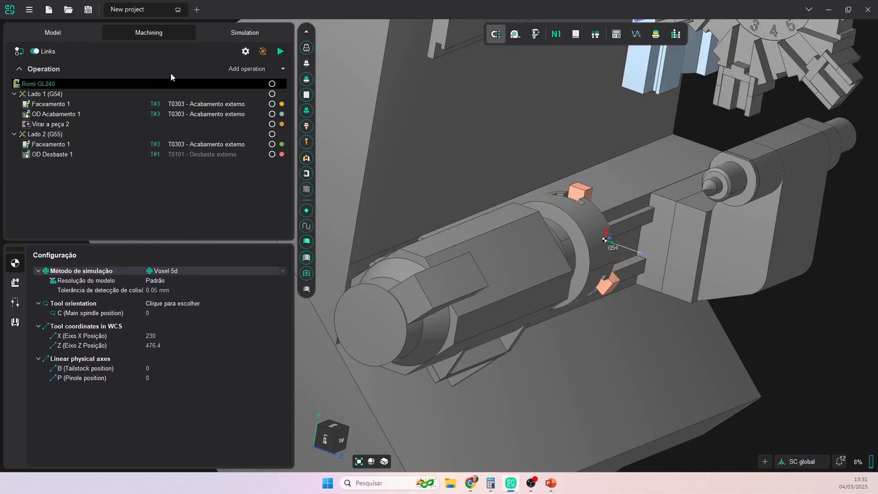
click(281, 51)
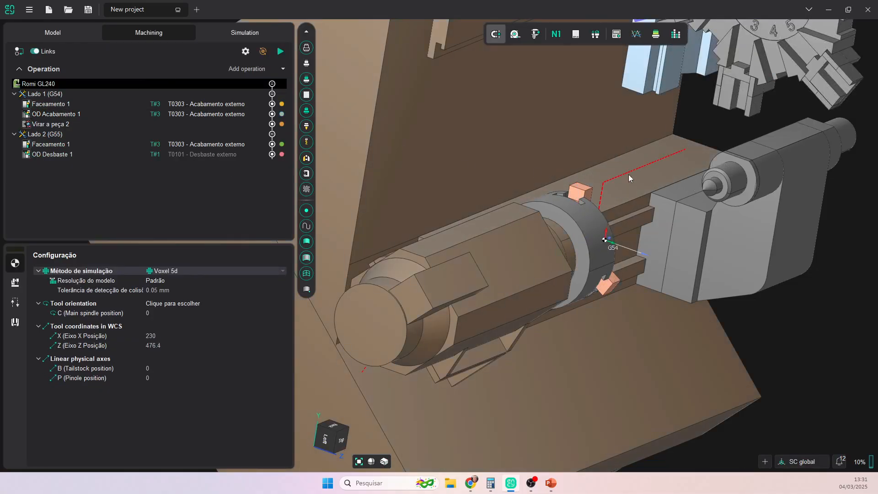
scroll(701, 212, down, 5)
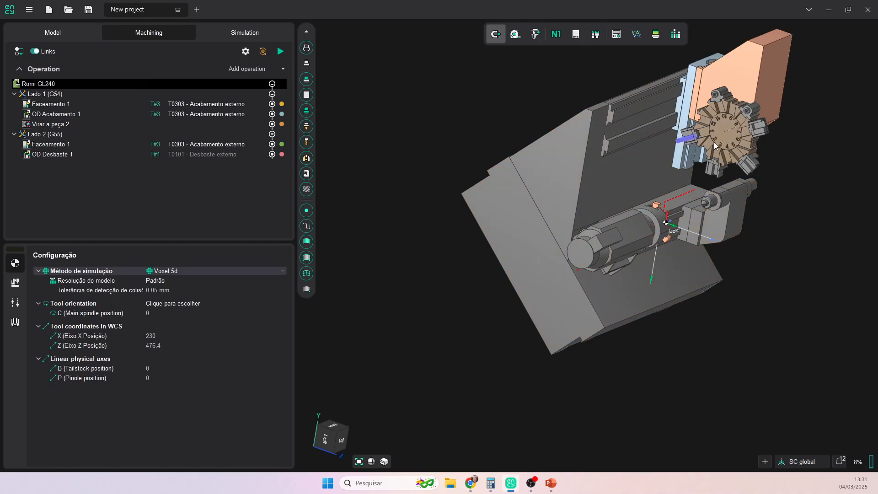
scroll(714, 140, up, 4)
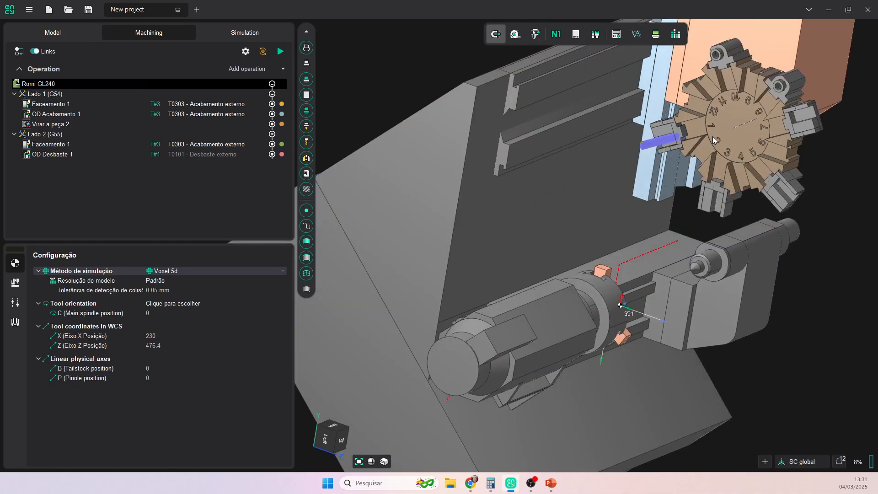
- Inspect the tool setups of Lado 1 Faceamento 1, OD Acabamento 1 and Lado 2 Faceamento 1
click(206, 104)
middle_drag(591, 277, 641, 248)
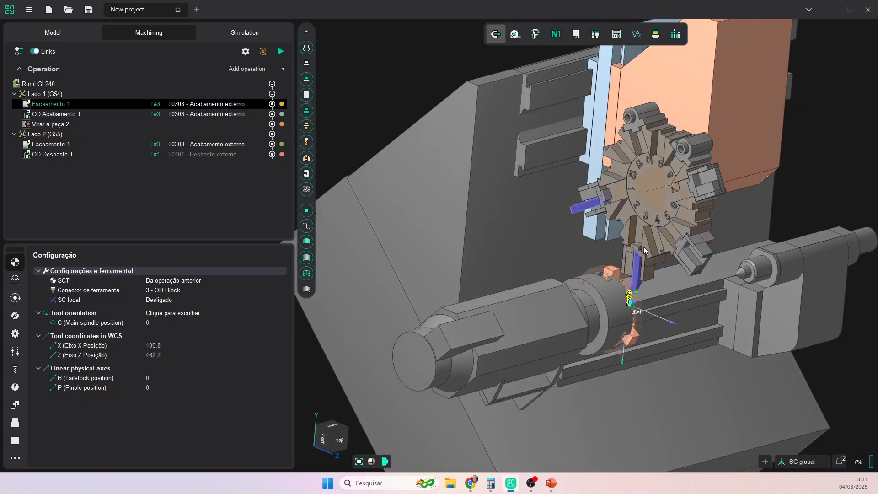
scroll(655, 231, up, 3)
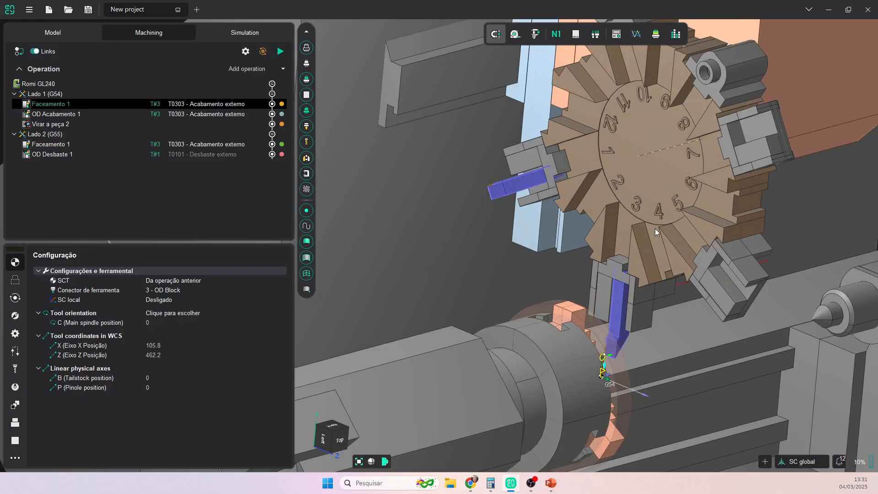
click(224, 116)
click(228, 145)
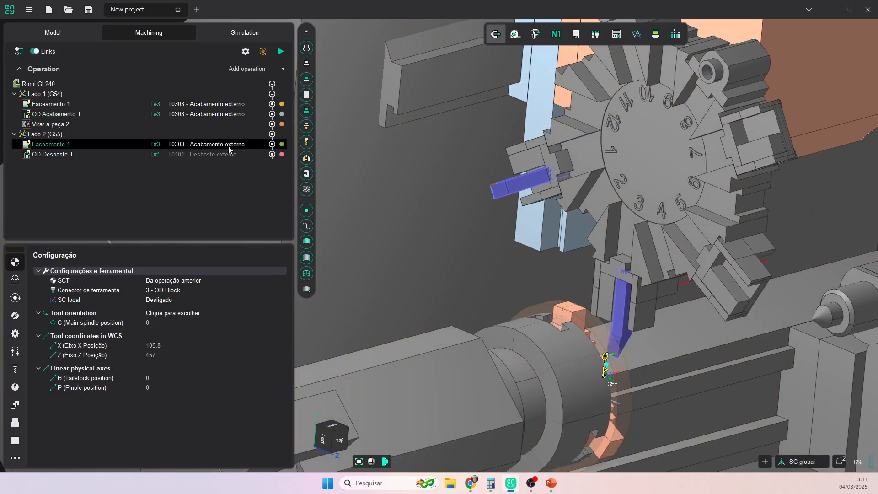
- Select OD Desbaste 1 and view its roughing passes from the top, zoomed in
click(224, 155)
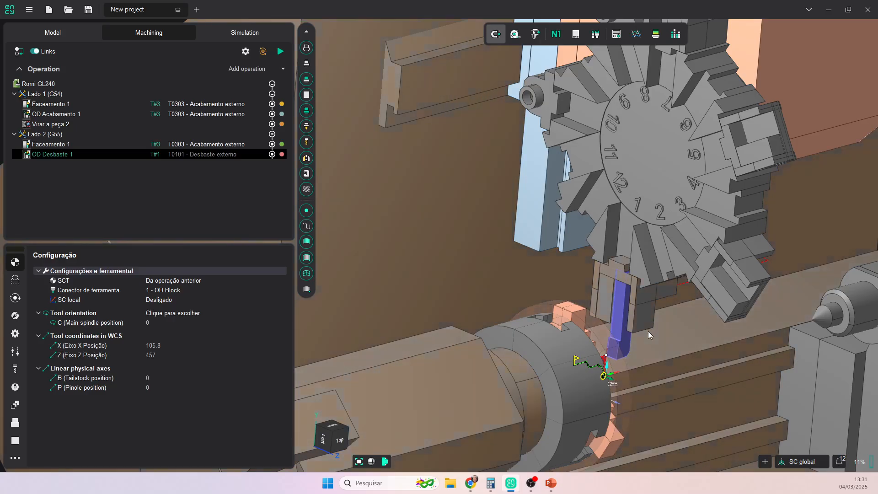
scroll(649, 331, down, 5)
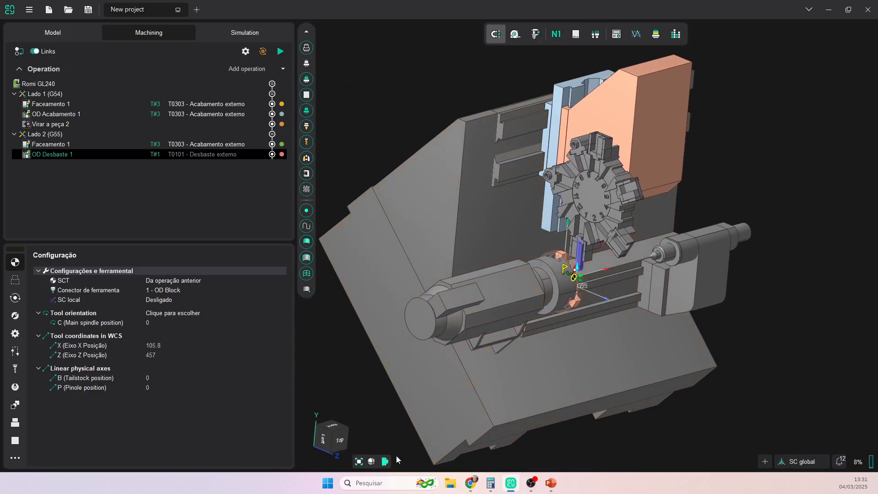
click(340, 442)
scroll(553, 246, up, 8)
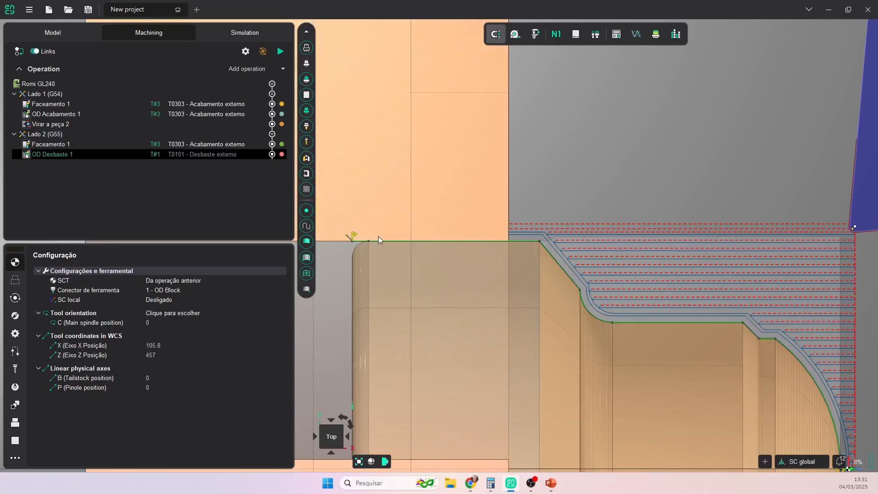
- Shift the roughing contour start rightward and tilt its lead-in line to 75°, 1.1 high
click(352, 237)
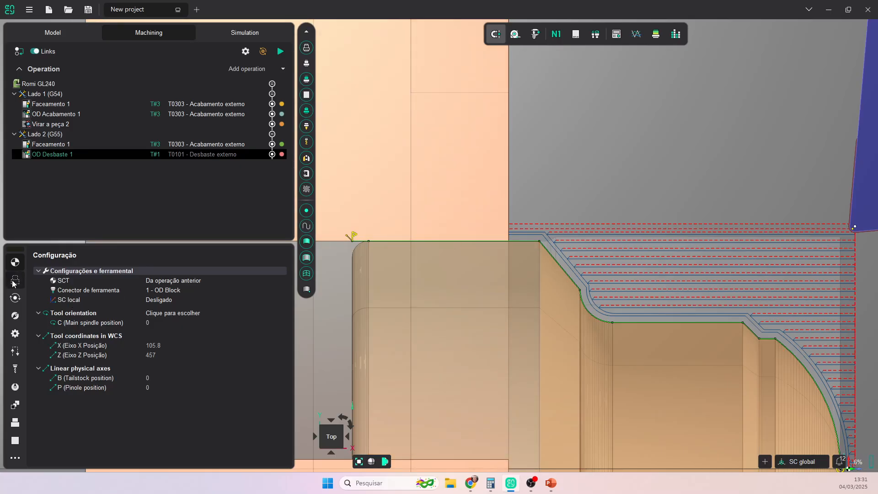
drag(354, 236, 543, 238)
scroll(542, 237, up, 3)
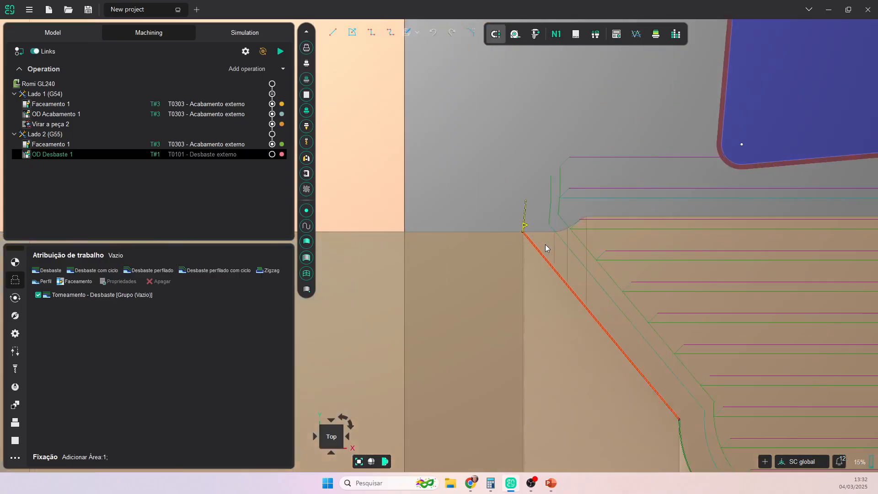
drag(516, 185, 507, 208)
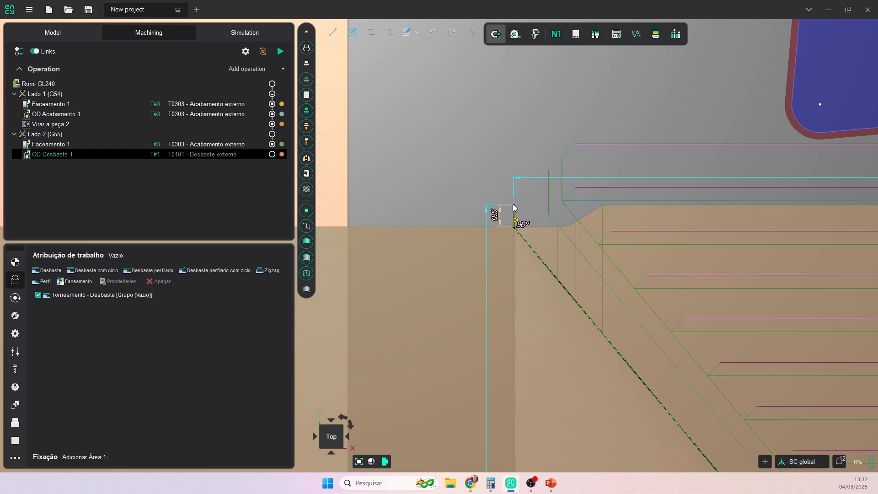
key(Escape)
scroll(615, 298, down, 5)
- Start a line from the contour start and frame the right-side contour with the G55 origin
middle_drag(652, 317, 554, 215)
click(477, 172)
scroll(482, 173, up, 3)
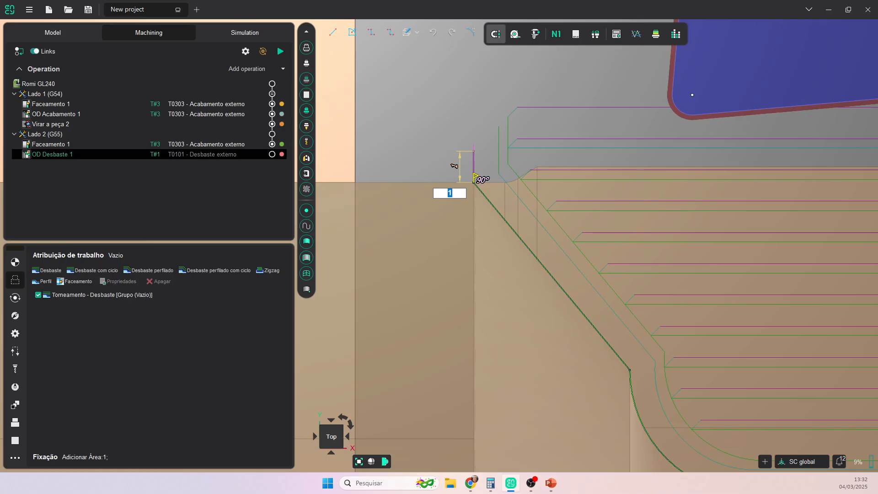
scroll(637, 270, down, 6)
middle_drag(638, 274, 336, 142)
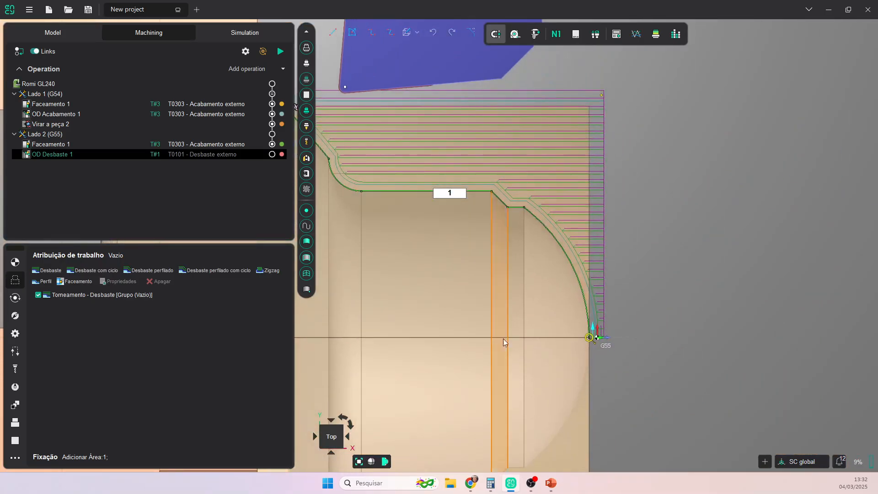
scroll(608, 352, up, 2)
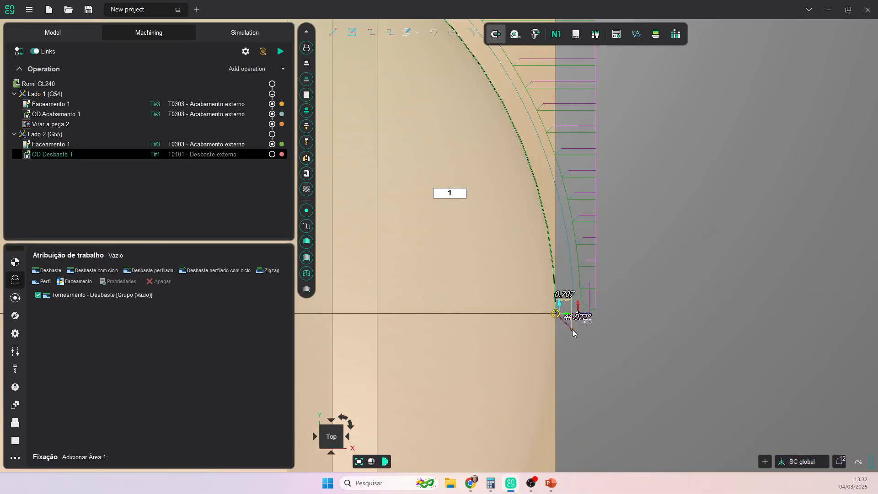
scroll(594, 330, down, 2)
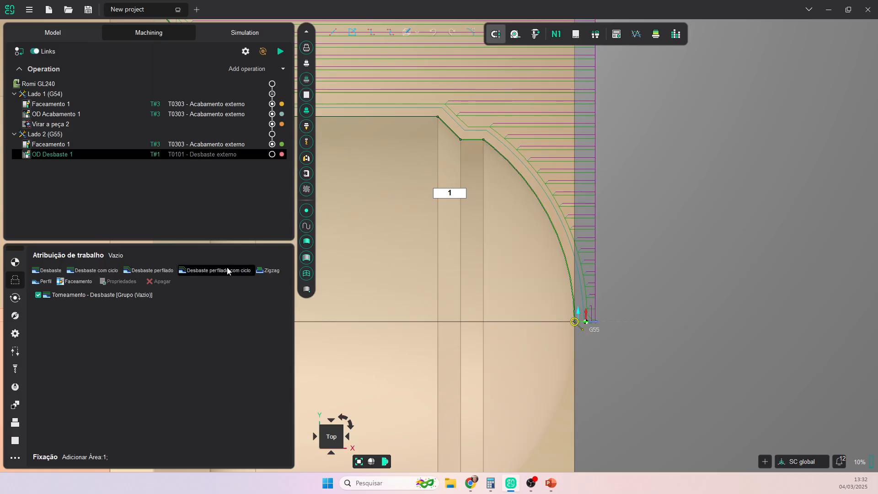
- Set the Perfil allowance in the roughing cycle parameters to 0.3 mm
click(15, 298)
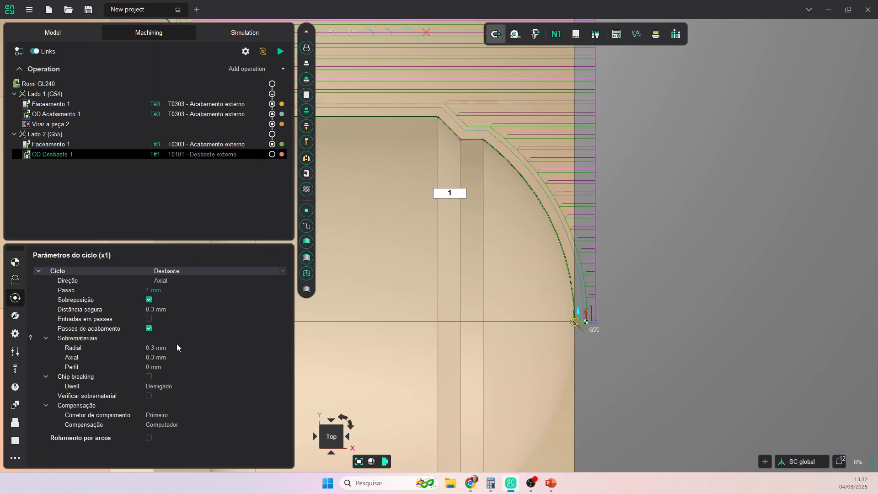
click(157, 367)
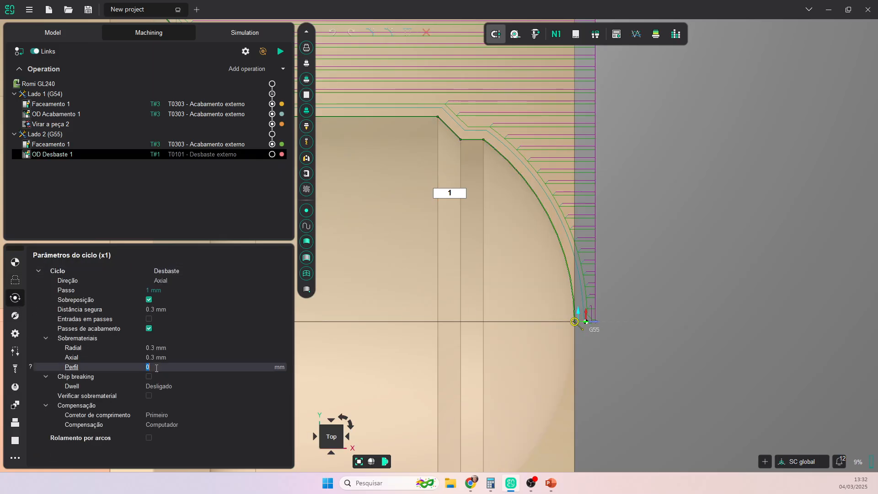
text(0.3)
key(Return)
- Set the strategy's Radial, Axial and Perfil allowances to 0.3 mm each
click(15, 315)
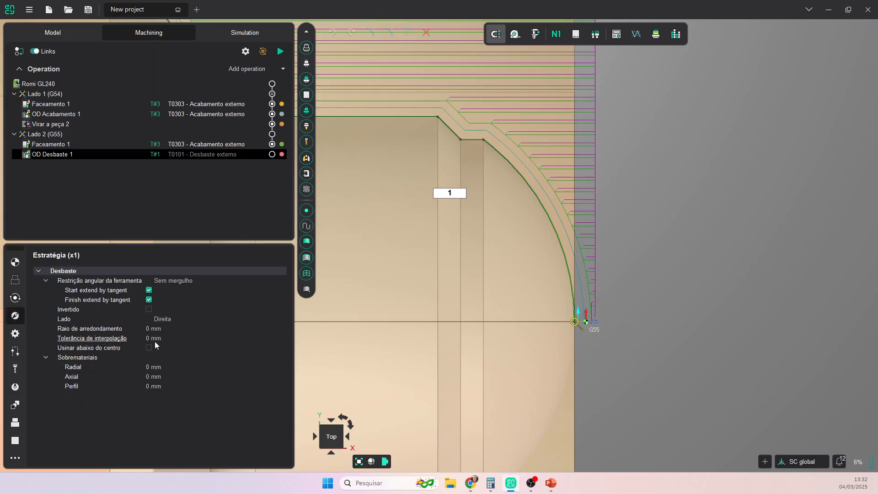
click(156, 367)
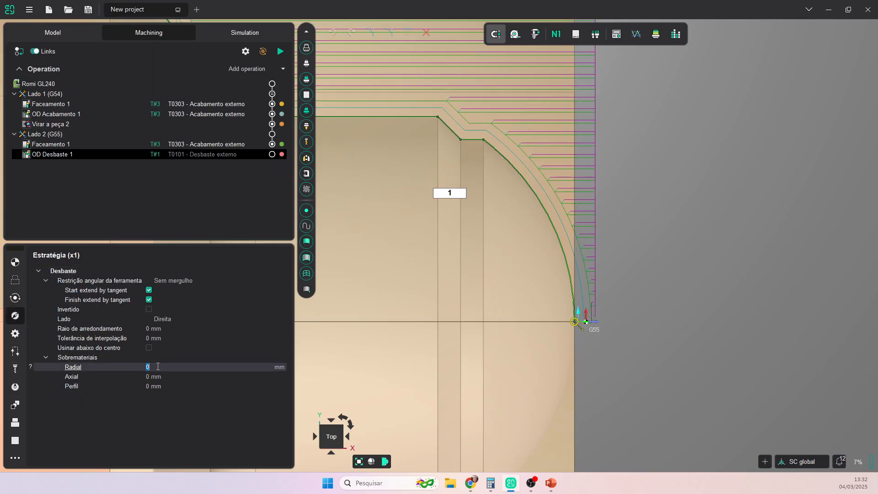
click(31, 366)
click(32, 377)
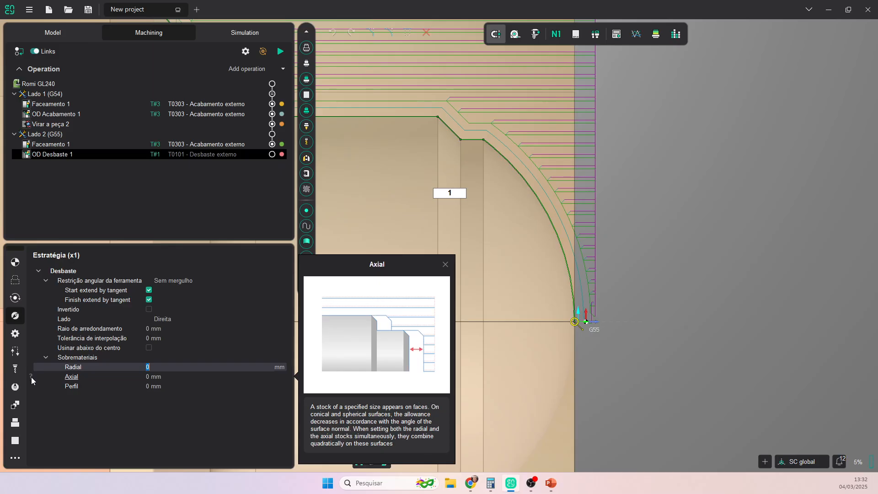
click(32, 387)
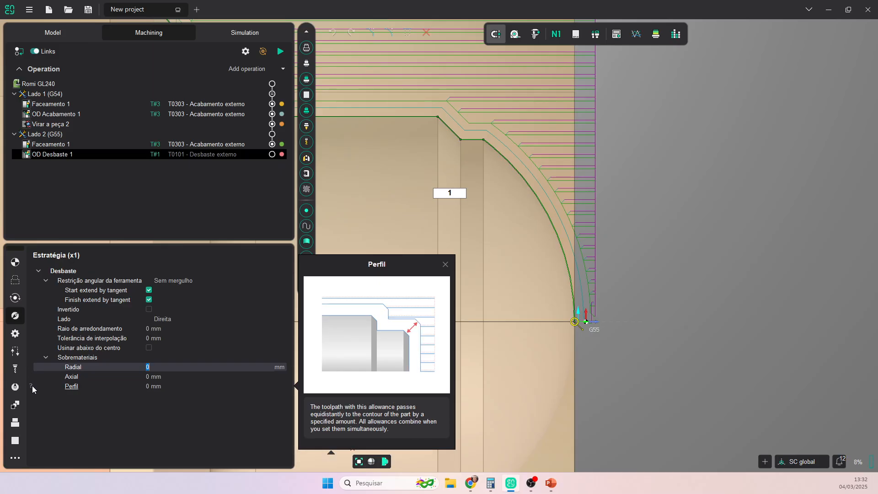
click(154, 367)
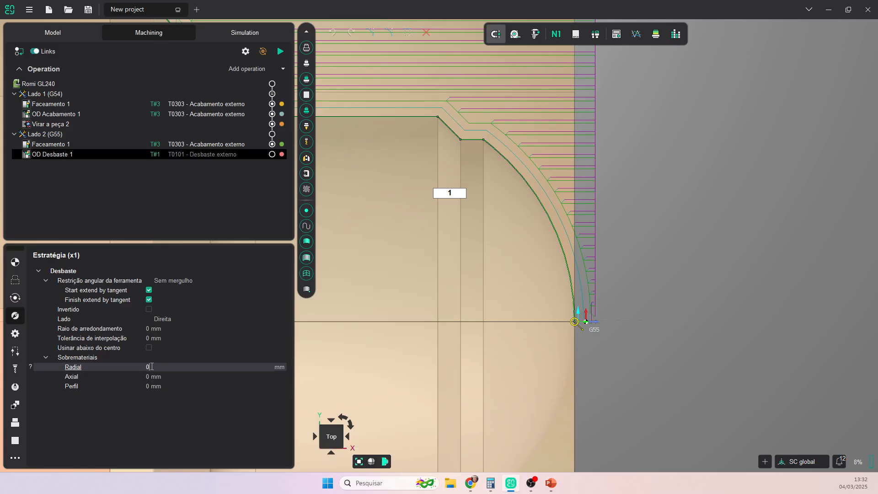
click(154, 376)
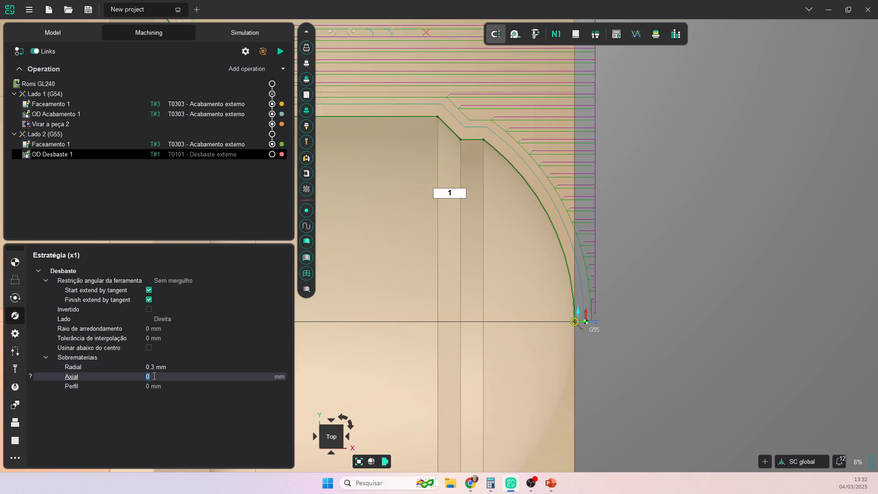
click(158, 386)
text(0.3)
key(Return)
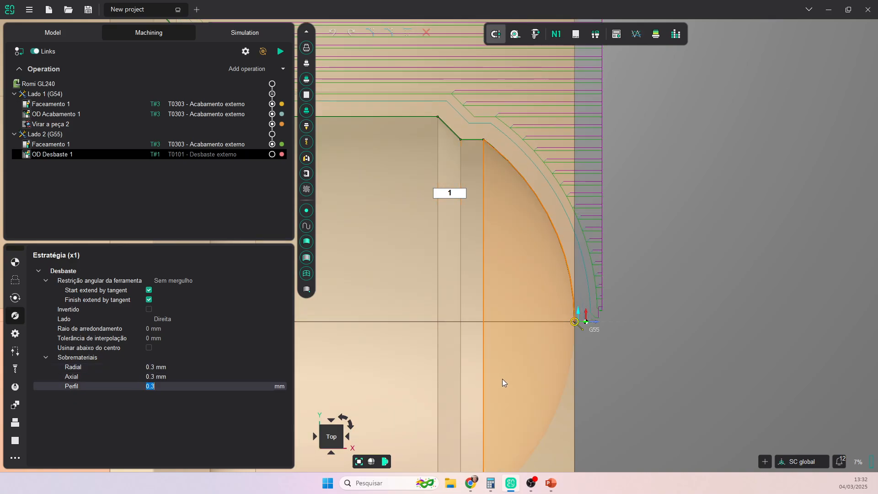
scroll(503, 379, down, 6)
middle_drag(512, 382, 616, 314)
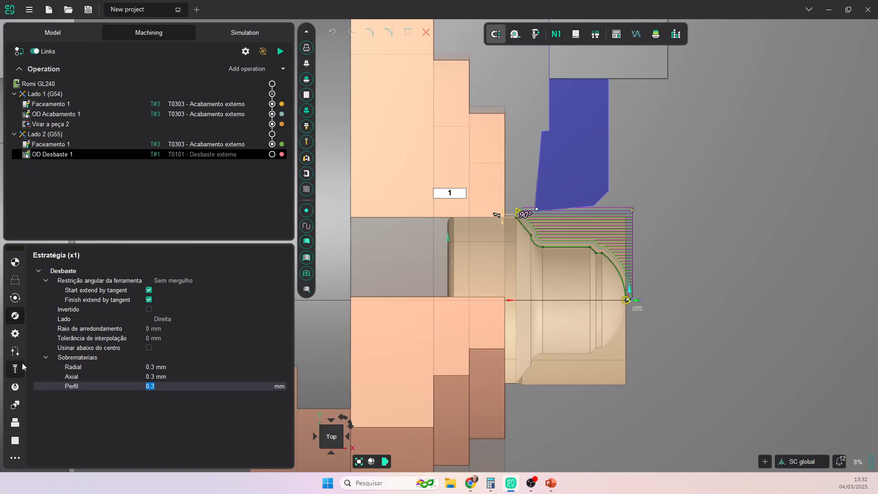
- Review OD Desbaste 1's parameters, lead-in settings, tool T0101 and feeds and speeds
click(16, 336)
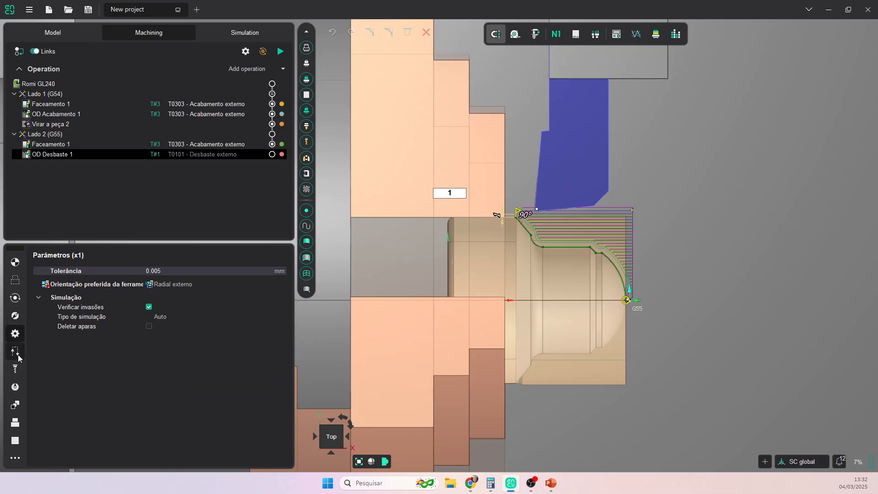
click(16, 354)
click(17, 371)
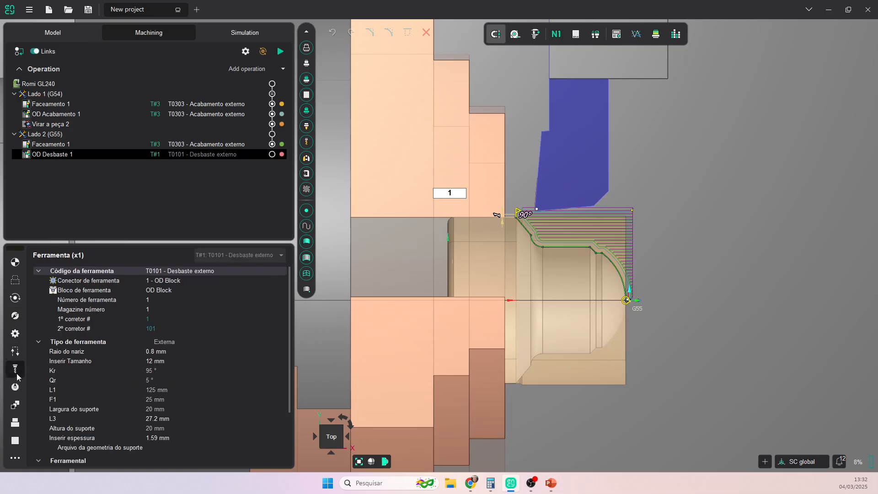
click(15, 387)
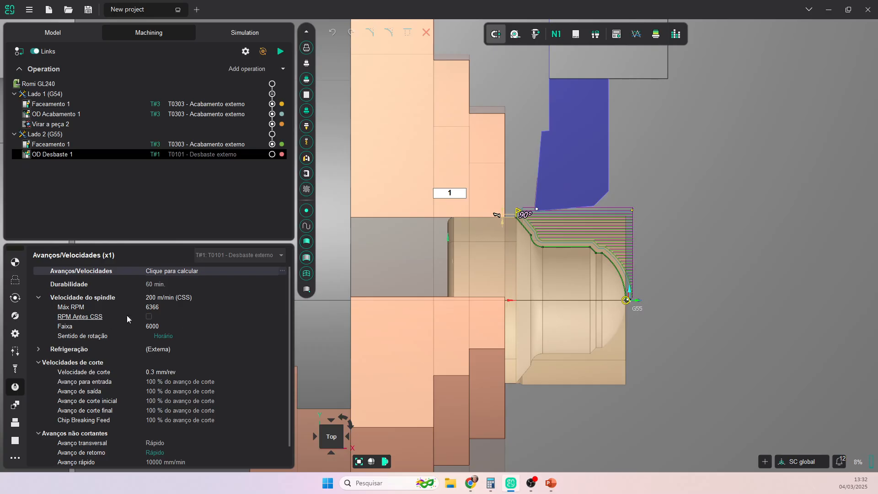
- Calculate the OD Desbaste 1 toolpath and select the Lado 2 (G55) setup
click(280, 51)
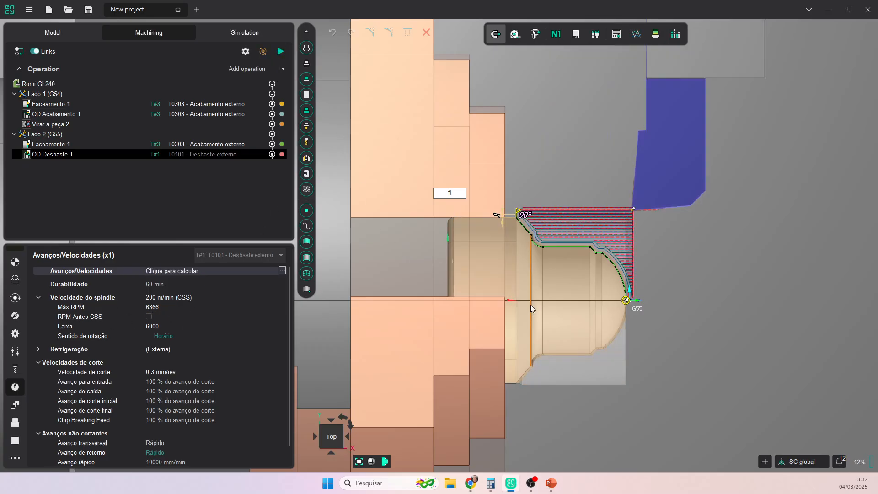
scroll(614, 341, down, 3)
scroll(608, 330, up, 4)
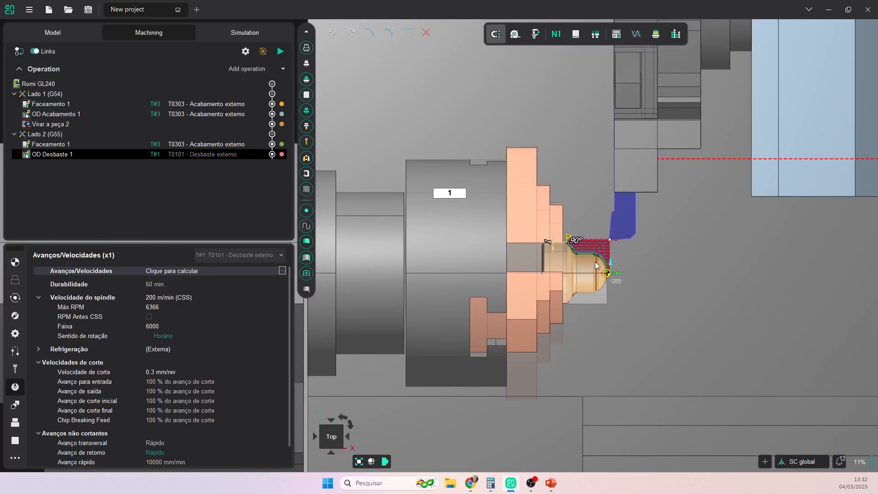
scroll(596, 263, up, 4)
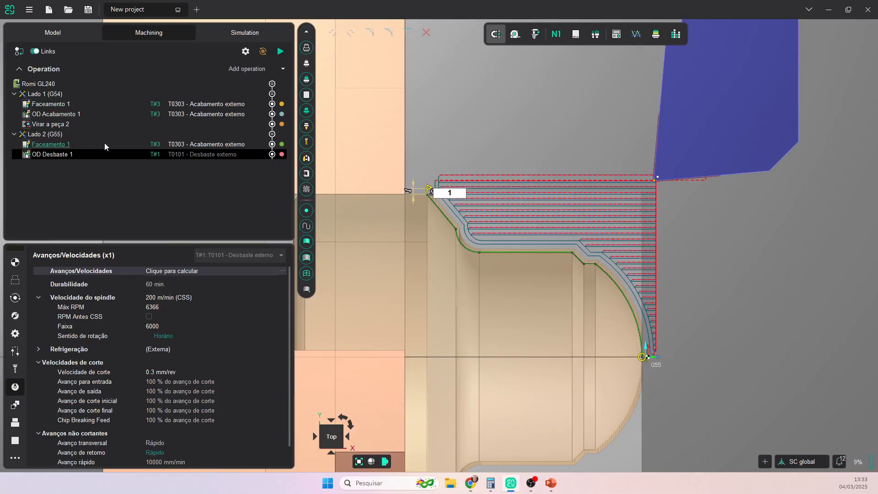
click(55, 135)
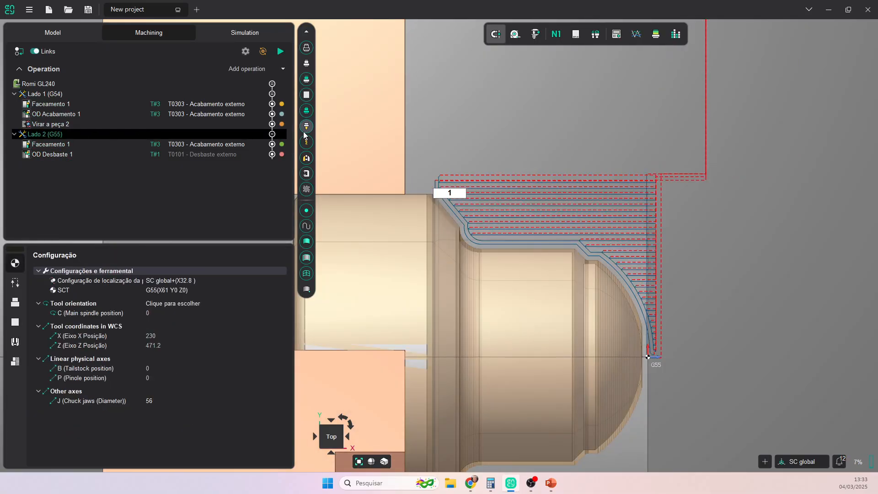
- Run the machining simulation at increased speed and compare the machined stock against the part model
click(214, 30)
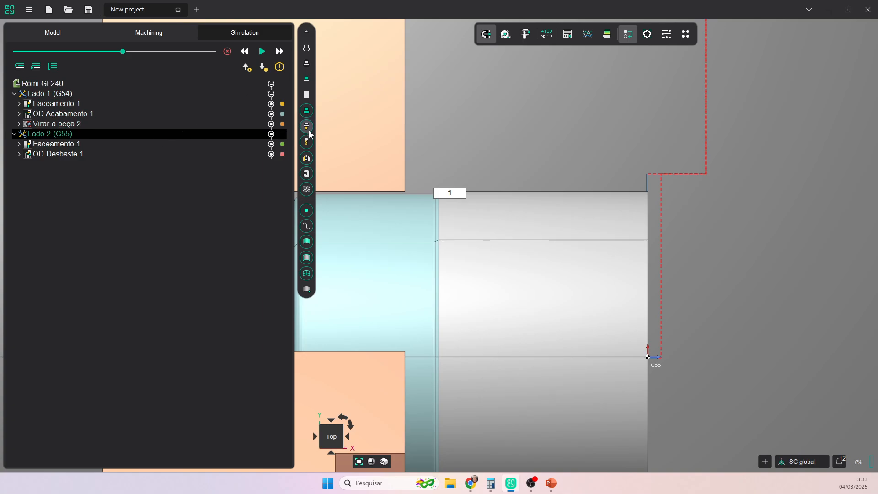
scroll(457, 207, down, 3)
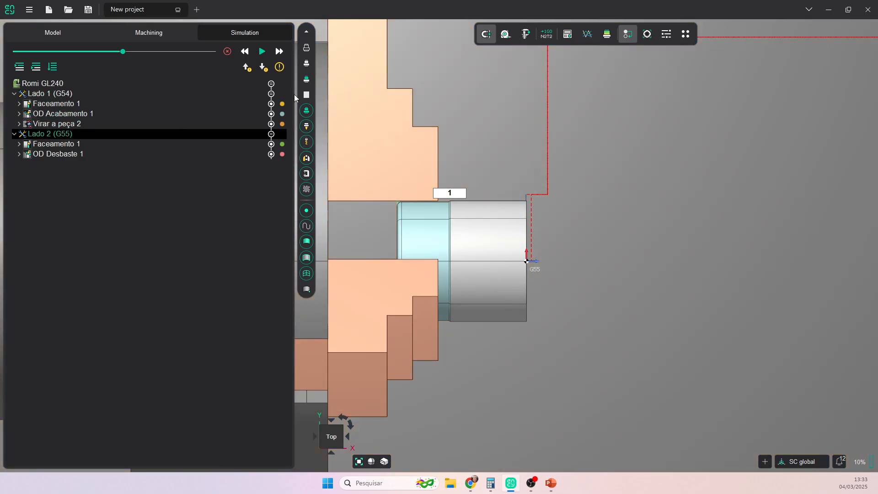
click(262, 51)
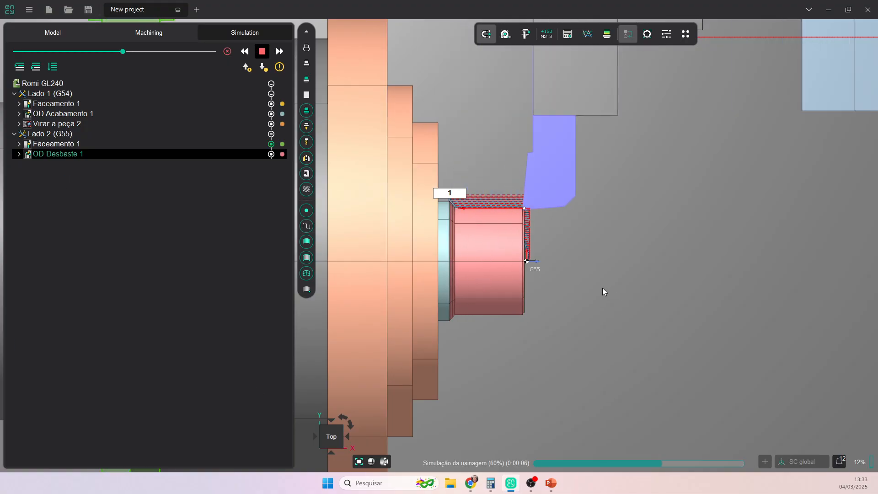
drag(122, 52, 137, 52)
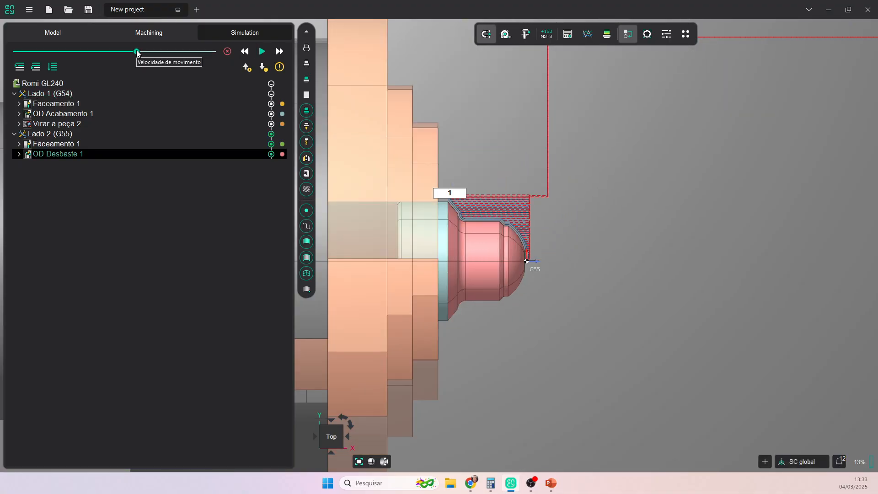
click(606, 39)
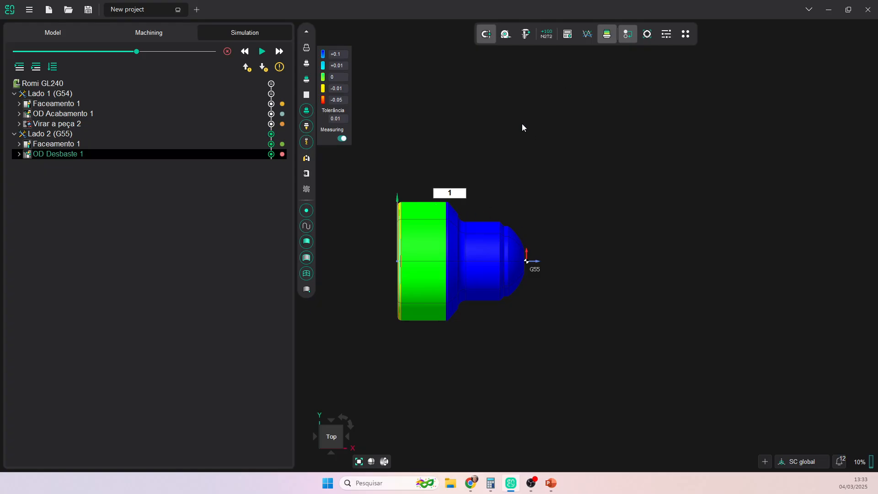
click(607, 34)
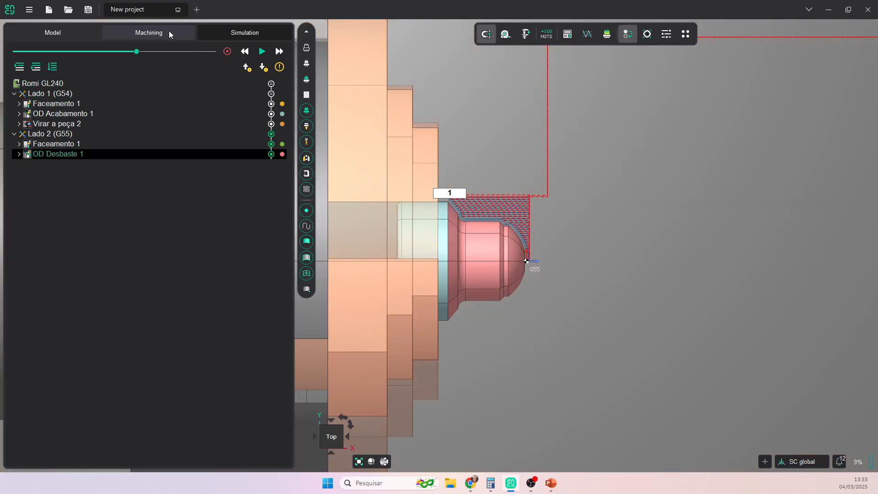
click(169, 32)
- Add OD Acabamento 1 to Lado 2 using tool T0303 on connector 3 - OD Block
click(284, 69)
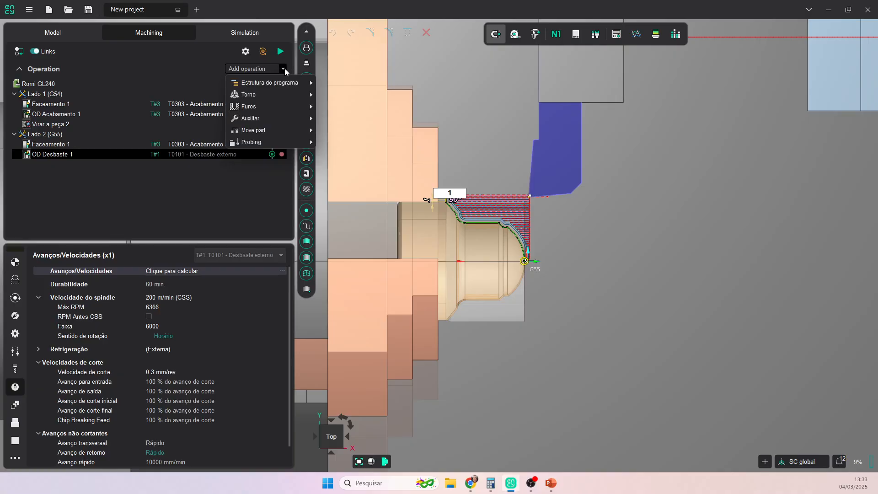
mouse_move(282, 92)
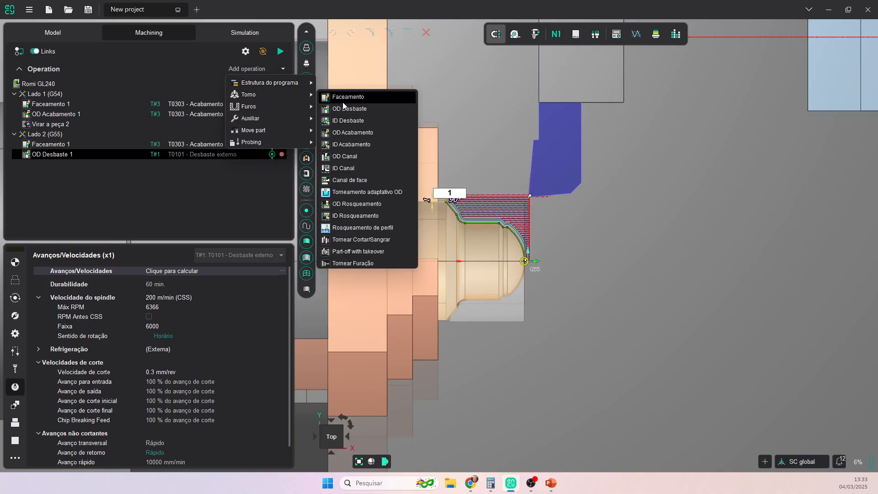
click(355, 132)
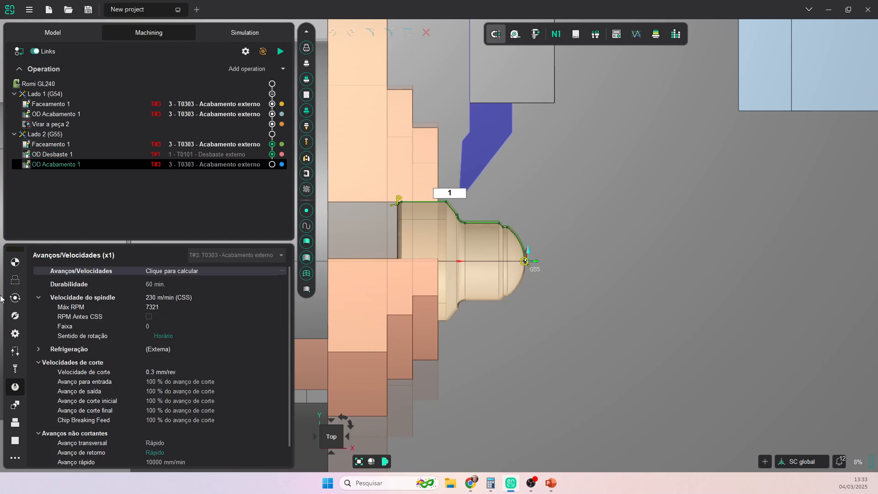
click(15, 369)
click(182, 282)
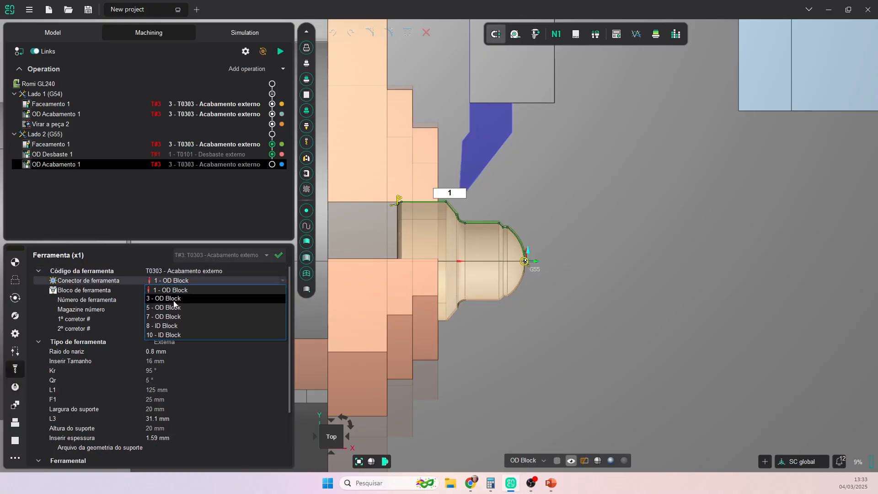
click(173, 297)
click(263, 256)
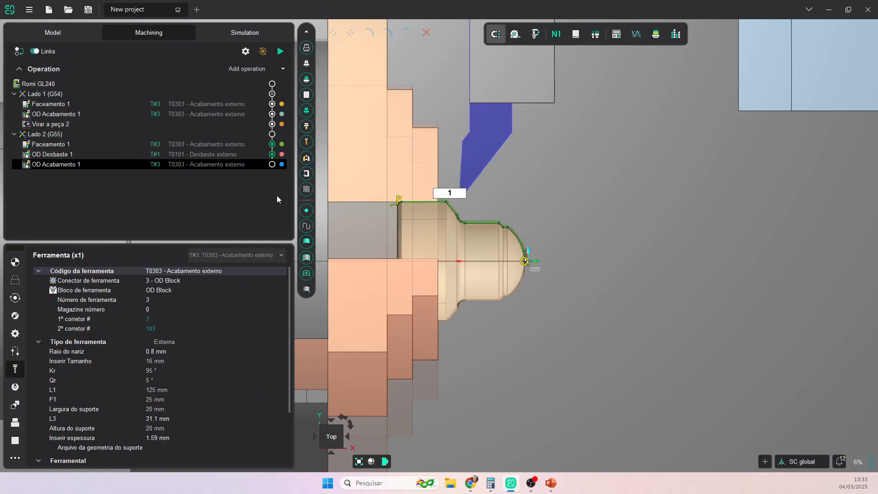
scroll(403, 211, up, 3)
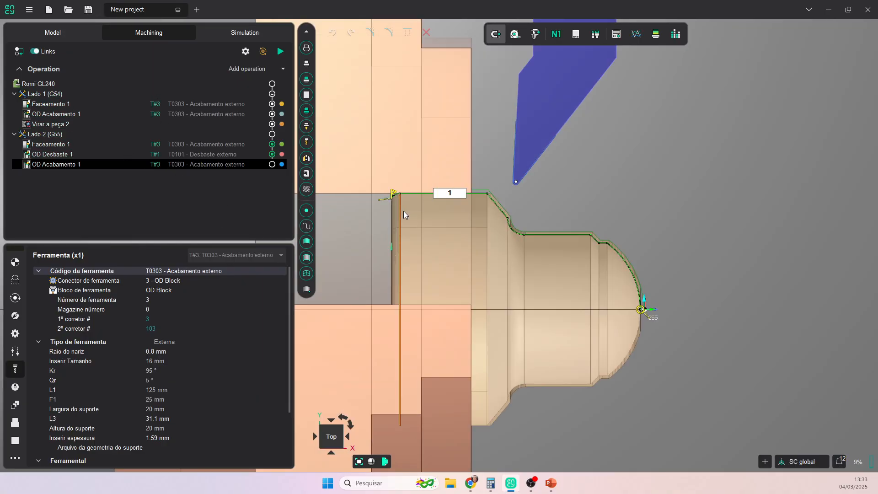
- Review the finishing pass geometry assignment and calculate the OD Acabamento 1 toolpath
click(15, 280)
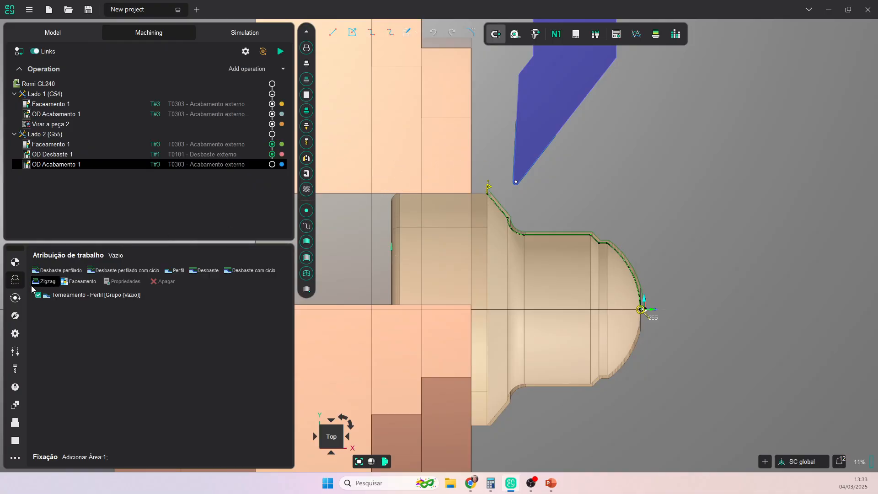
scroll(515, 192, up, 4)
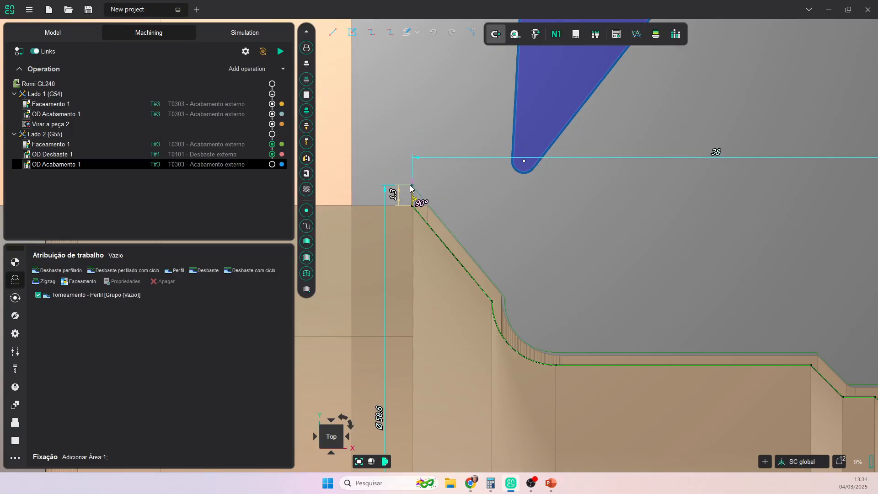
scroll(670, 330, down, 4)
middle_drag(671, 330, 502, 218)
scroll(555, 278, up, 7)
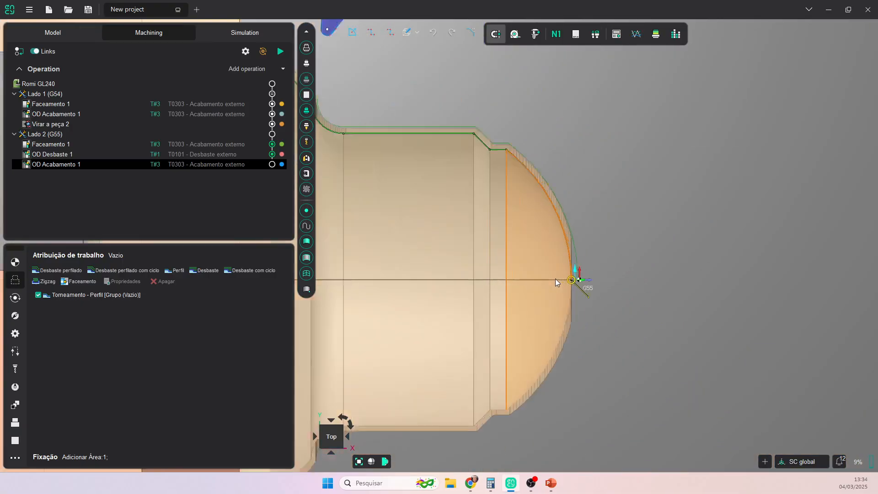
scroll(666, 340, down, 5)
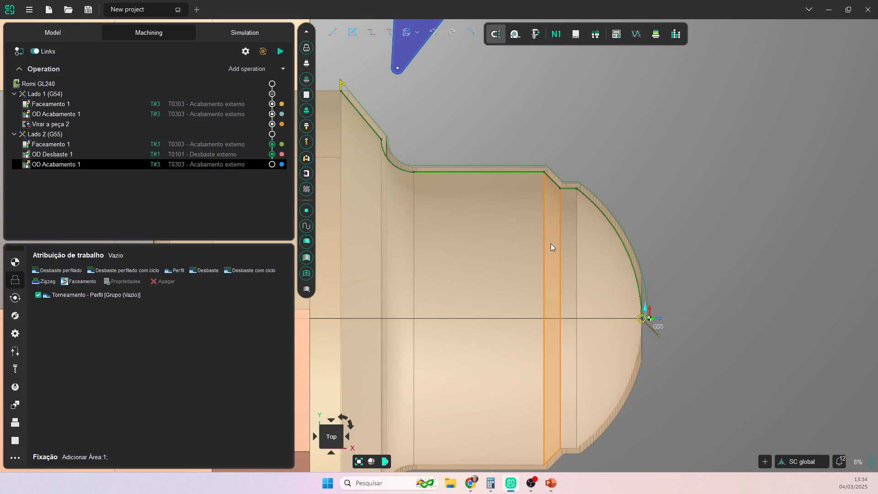
scroll(556, 246, down, 2)
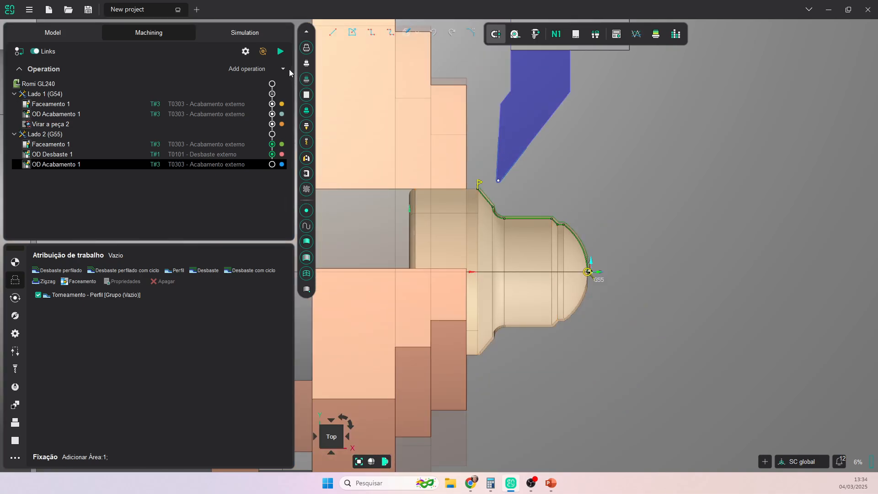
click(282, 52)
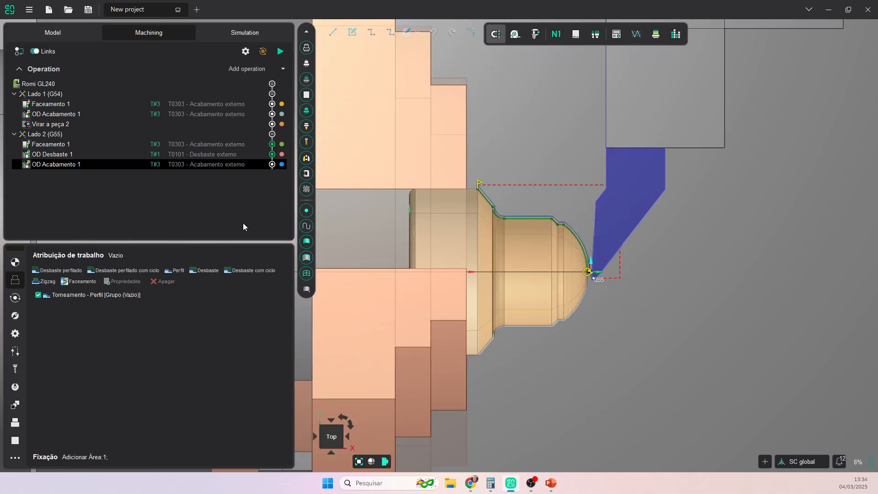
- Simulate the machining, then return to the machining operations view
click(241, 37)
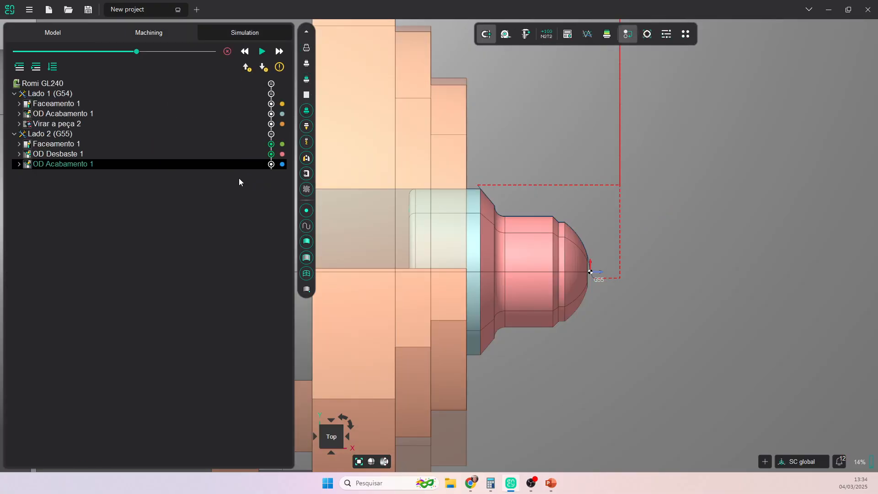
click(262, 52)
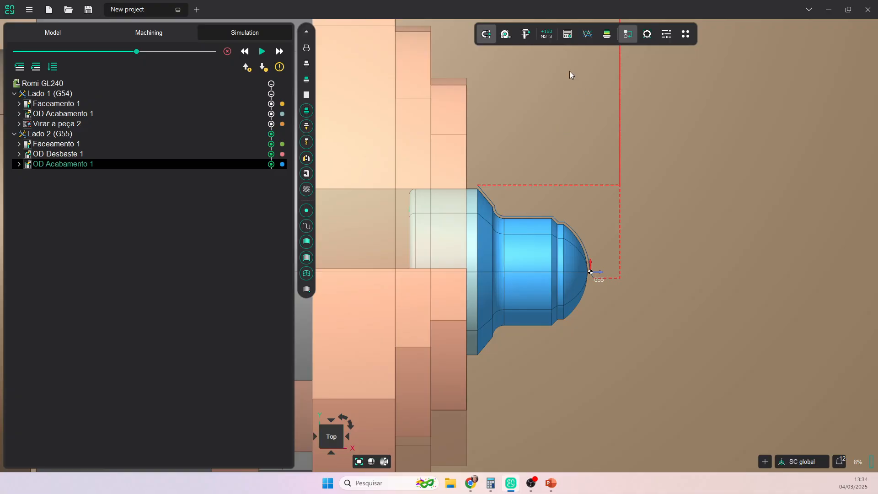
click(167, 32)
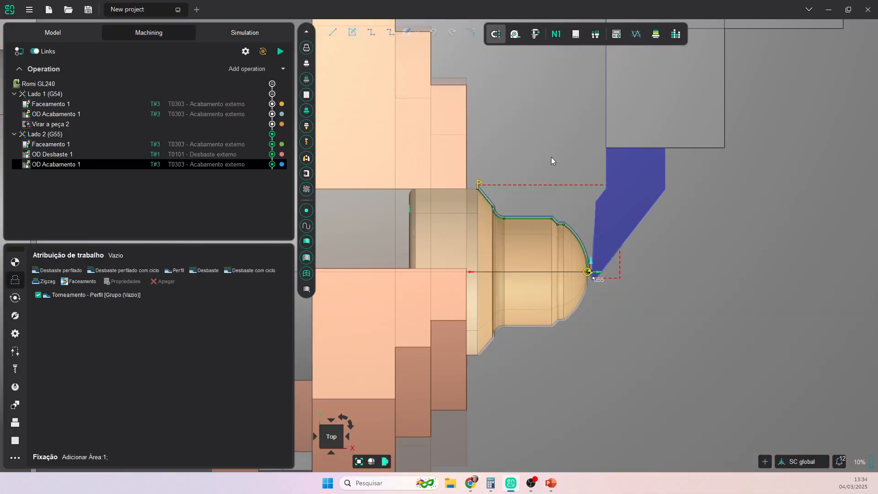
scroll(643, 270, down, 2)
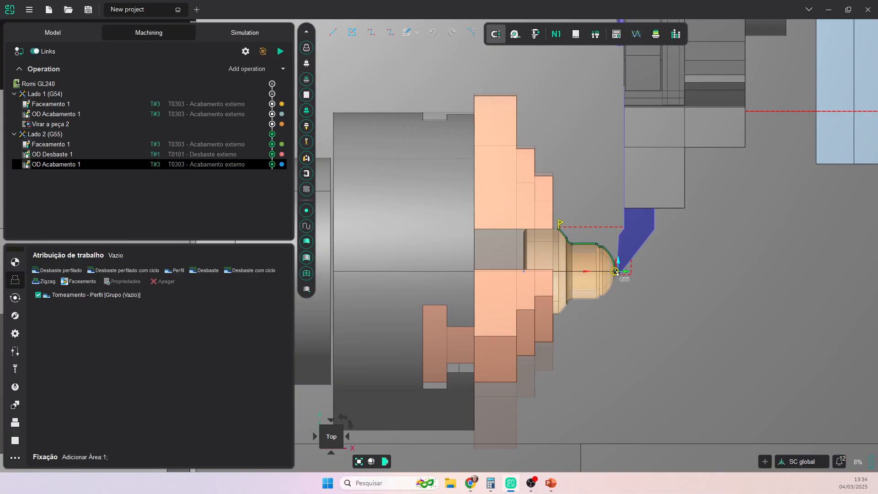
key(alt+Tab)
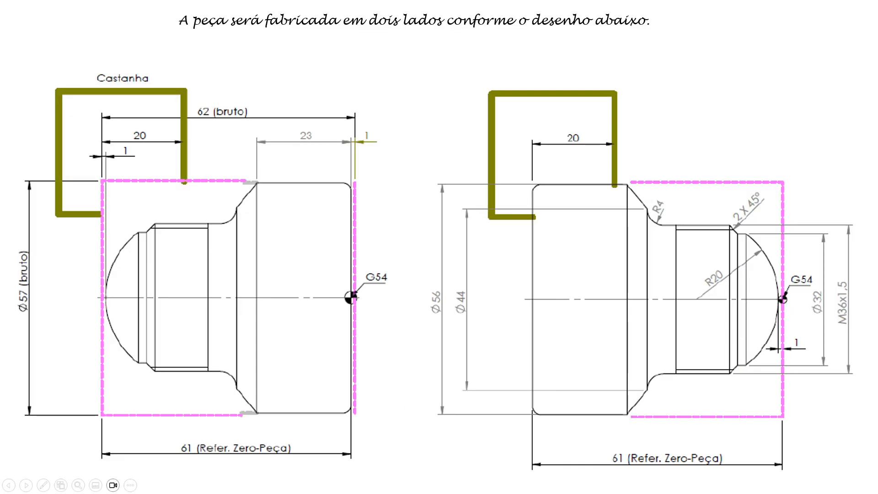
key(ctrl+l)
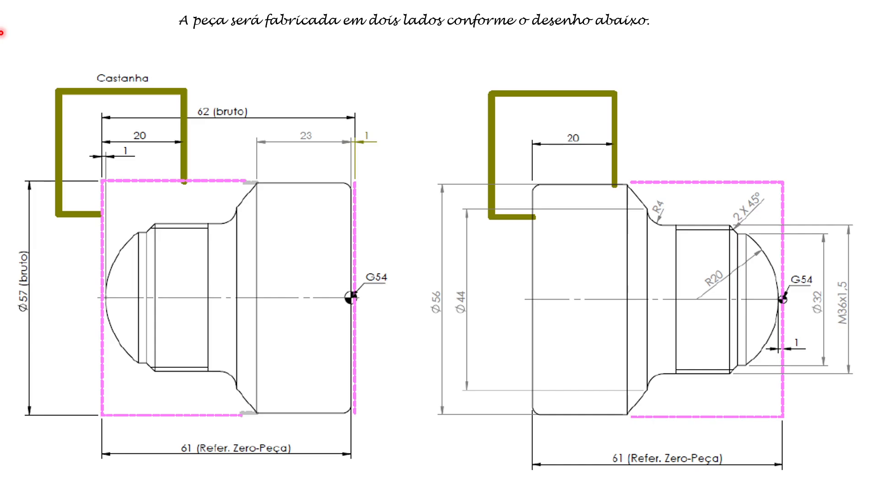
key(Escape)
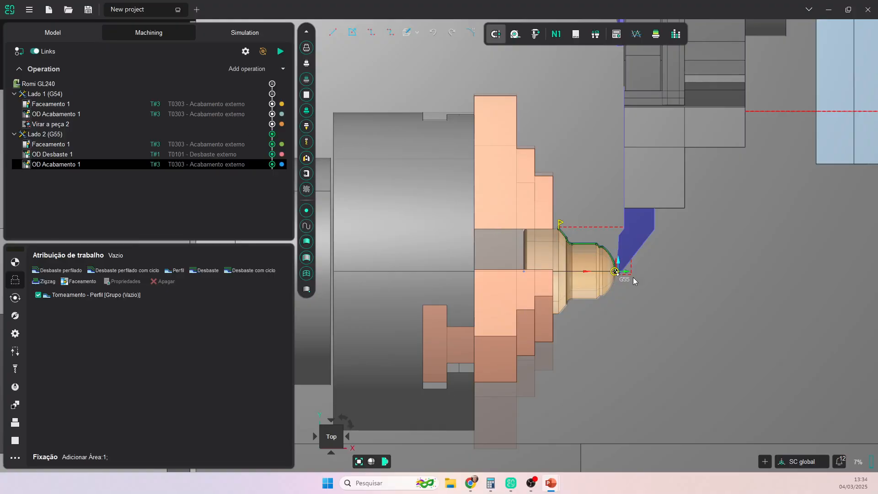
- Pick the side 2 cylindrical face and add an OD Rosqueamento threading operation
click(150, 196)
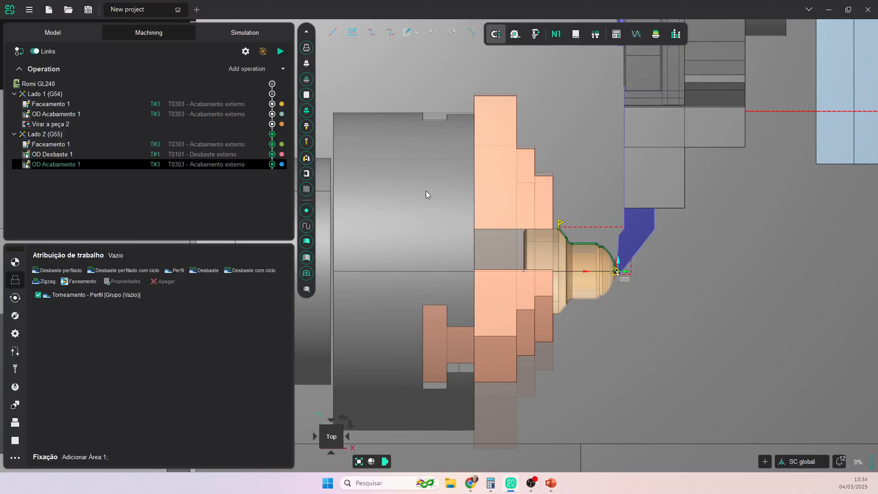
click(589, 266)
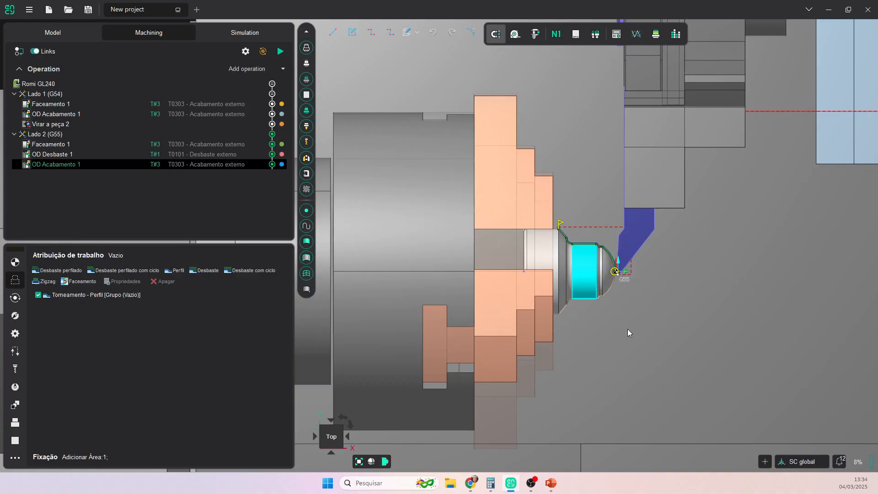
click(283, 69)
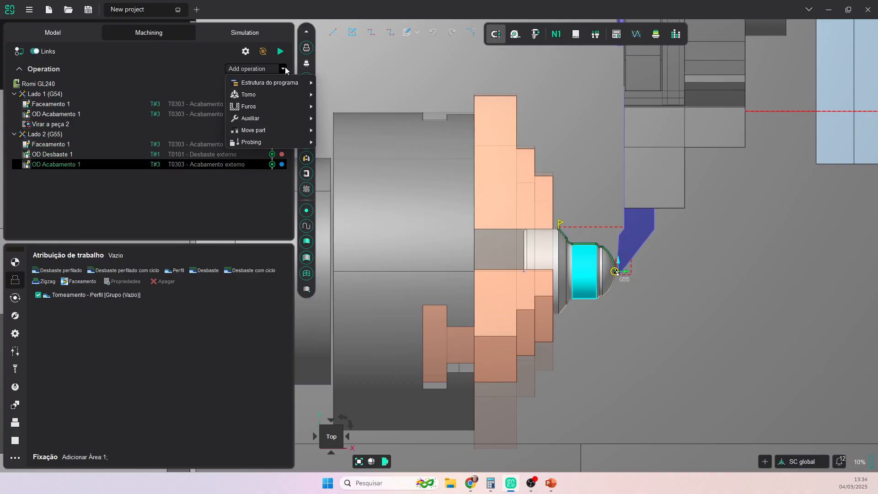
mouse_move(284, 92)
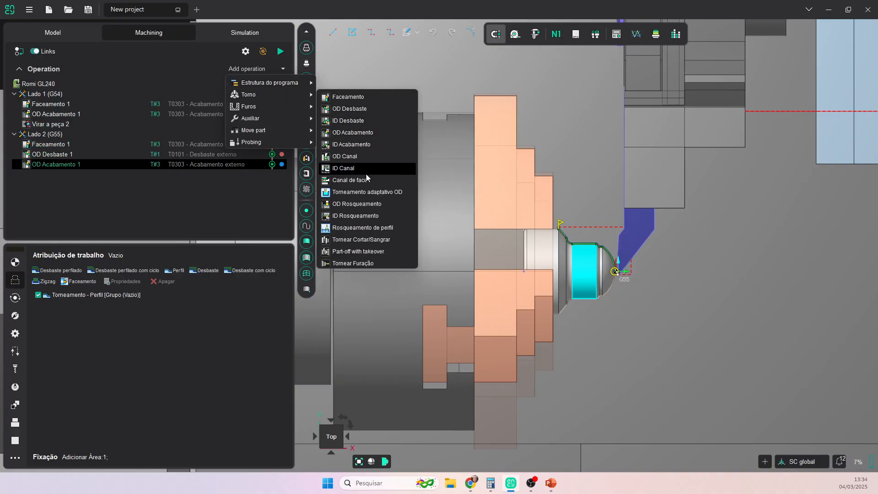
click(353, 206)
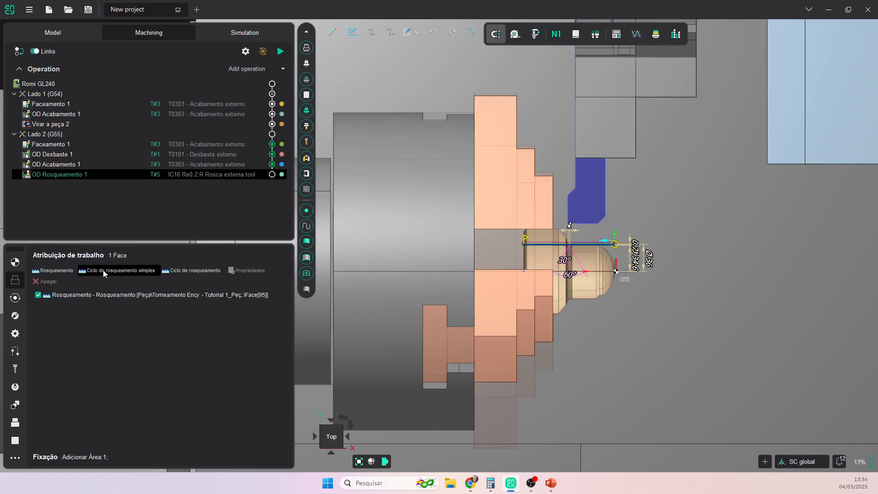
- Assign tool T0505 Roscamento externo from the Romi GL240 library to OD Rosqueamento 1
click(199, 175)
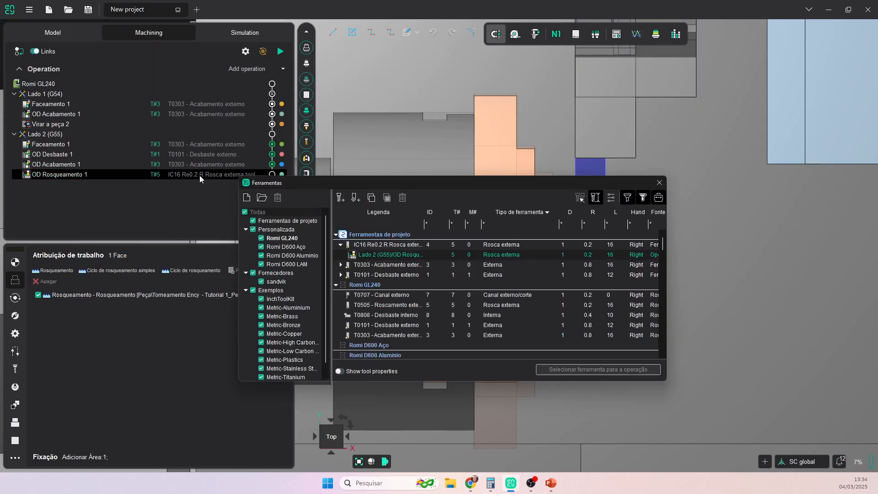
click(287, 239)
click(383, 254)
click(573, 370)
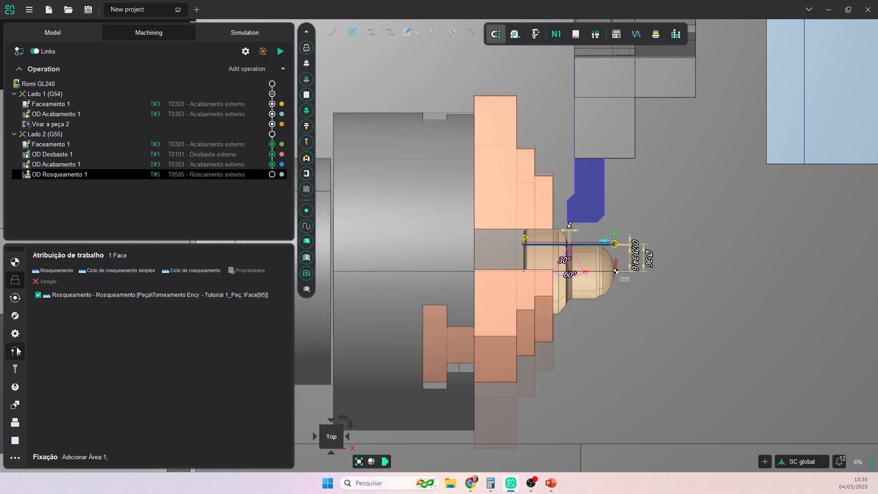
click(16, 369)
key(ctrl)
key(ctrl)
key(ctrl)
key(ctrl)
key(ctrl)
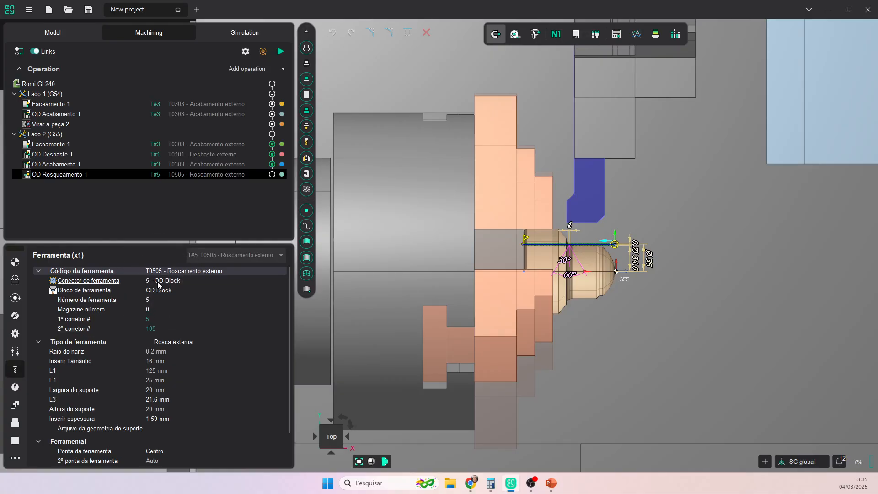
click(210, 174)
click(16, 281)
- Reposition the thread start and end toward the shoulder with an end overrun of 0
scroll(499, 282, up, 5)
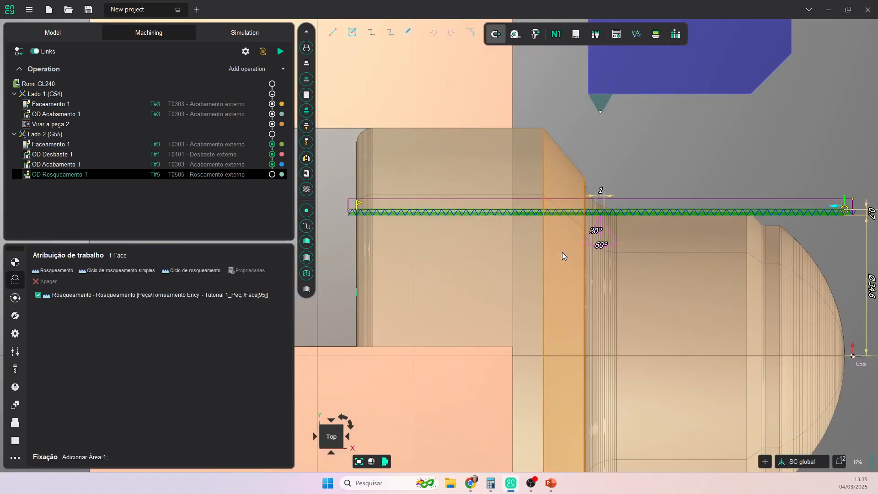
scroll(505, 245, down, 2)
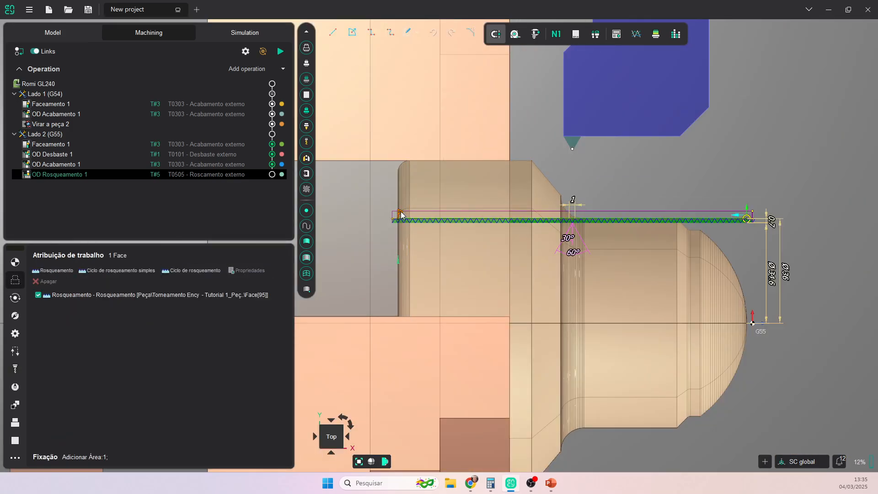
drag(401, 214, 585, 219)
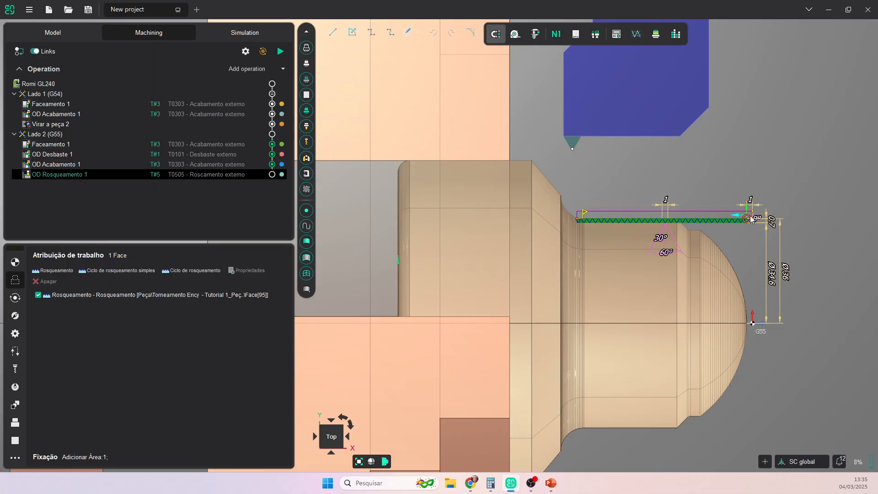
drag(751, 220, 689, 222)
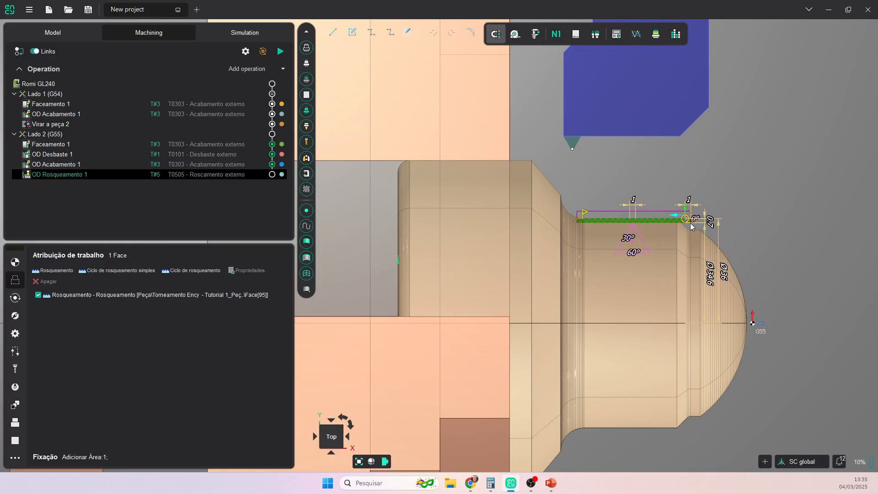
scroll(689, 225, up, 5)
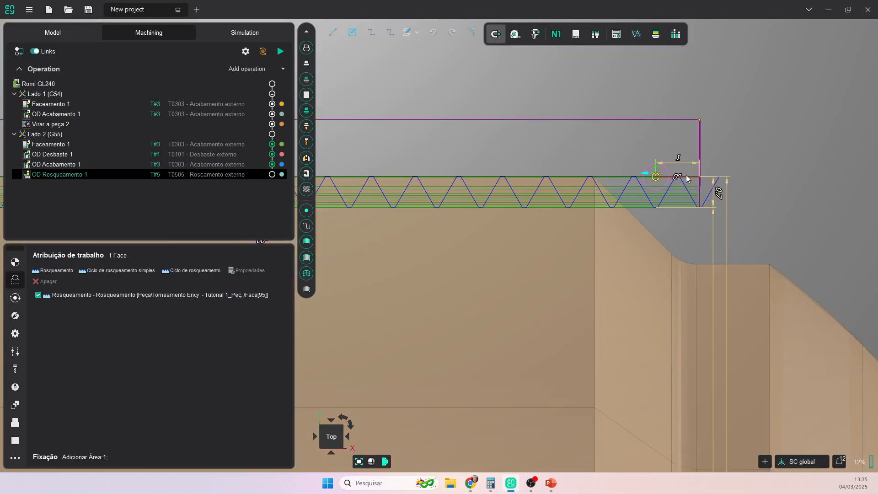
click(680, 163)
text(0)
key(Return)
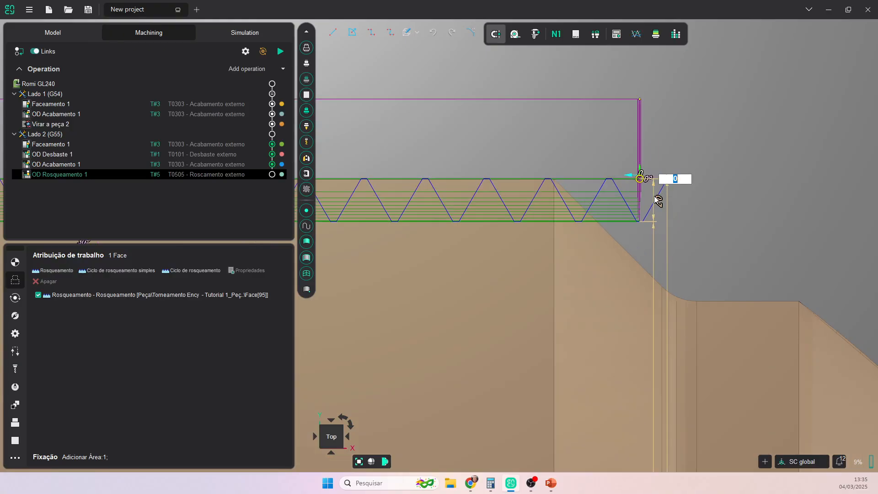
drag(641, 183, 606, 183)
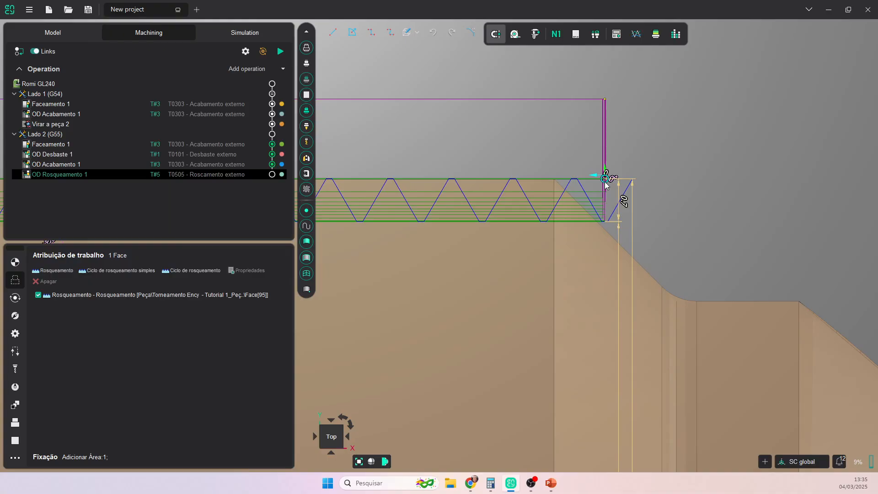
drag(604, 182, 603, 182)
scroll(573, 224, down, 5)
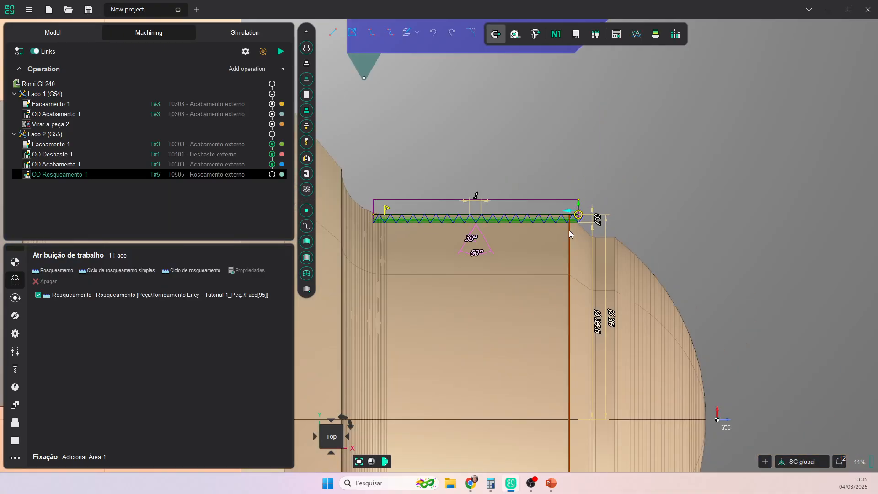
middle_drag(569, 230, 677, 236)
scroll(502, 229, up, 6)
- Give the thread lead-in a 45° chamfer sized 0.5
mouse_move(331, 175)
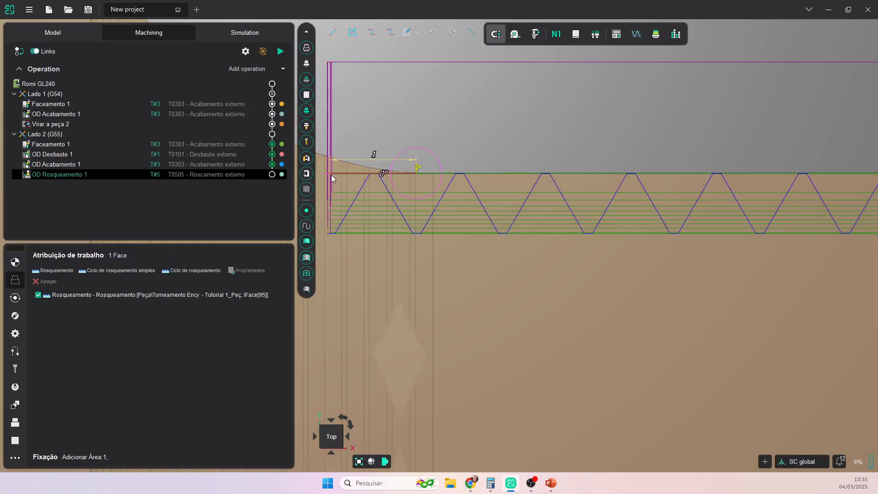
click(384, 174)
text(45)
key(Return)
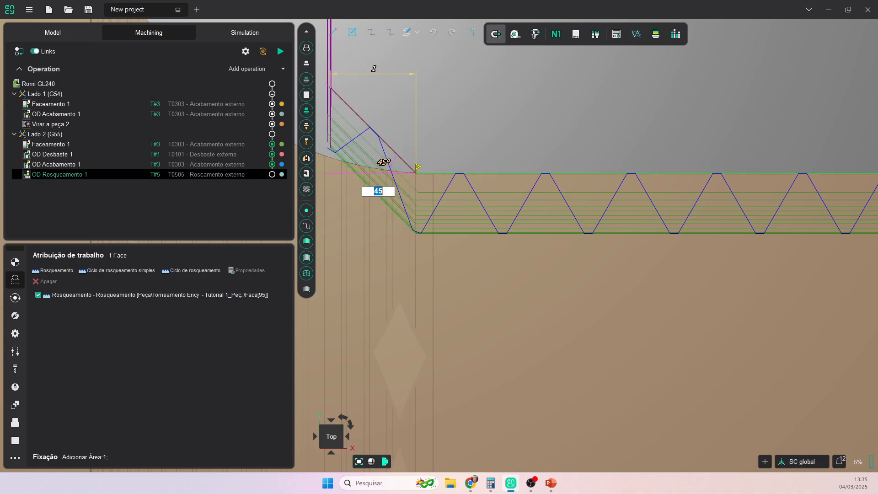
scroll(394, 165, down, 2)
drag(361, 127, 383, 147)
scroll(402, 182, up, 3)
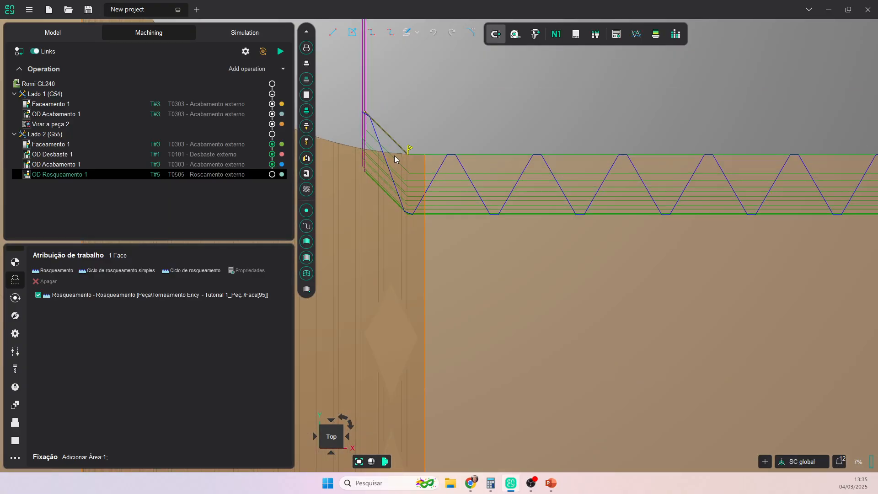
scroll(424, 176, down, 3)
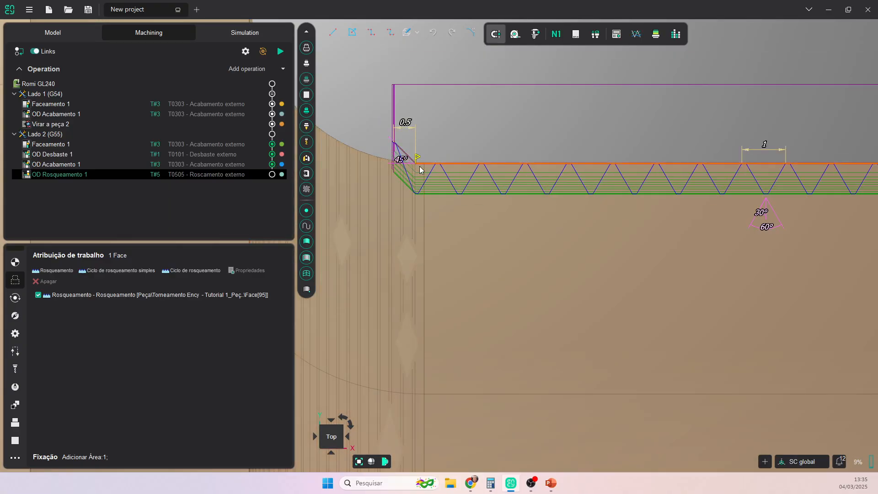
scroll(446, 196, down, 3)
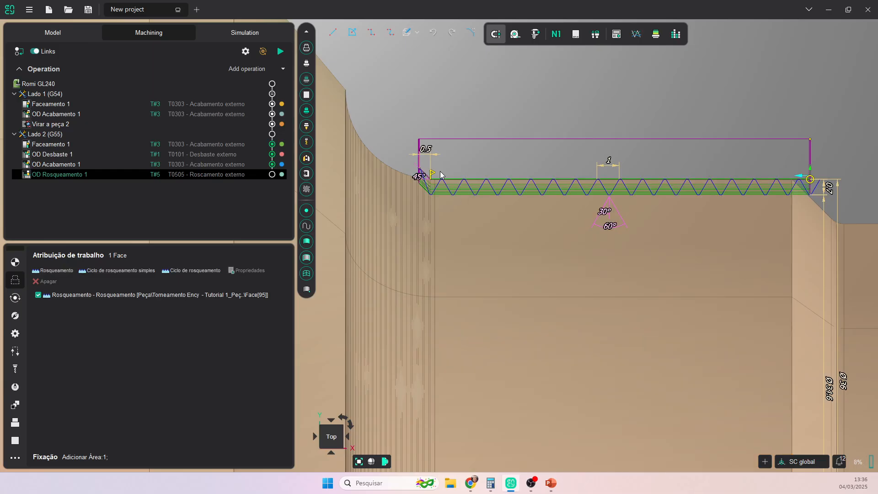
middle_drag(561, 235, 504, 227)
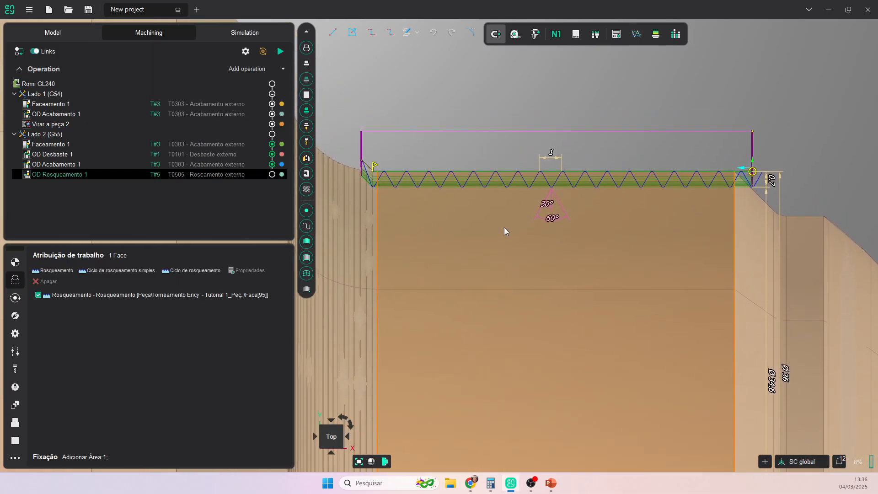
- Set the thread pitch to 1.5 and the thread depth to 0.975
click(553, 156)
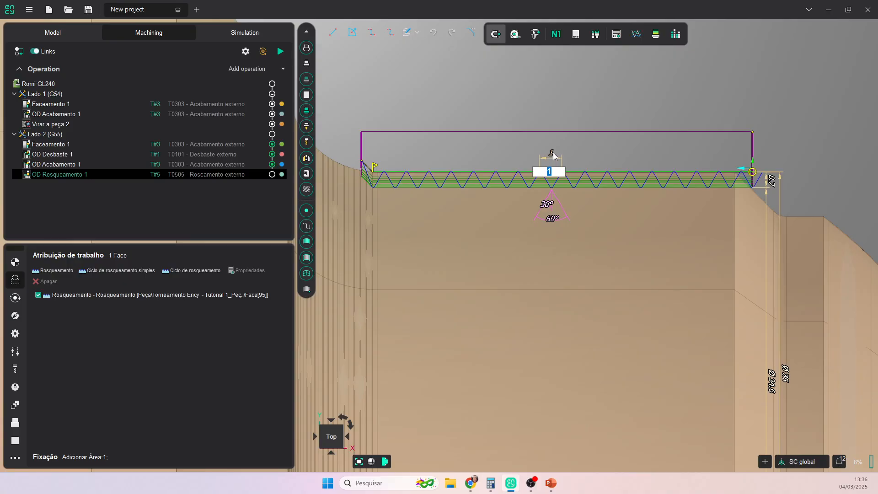
key(Return)
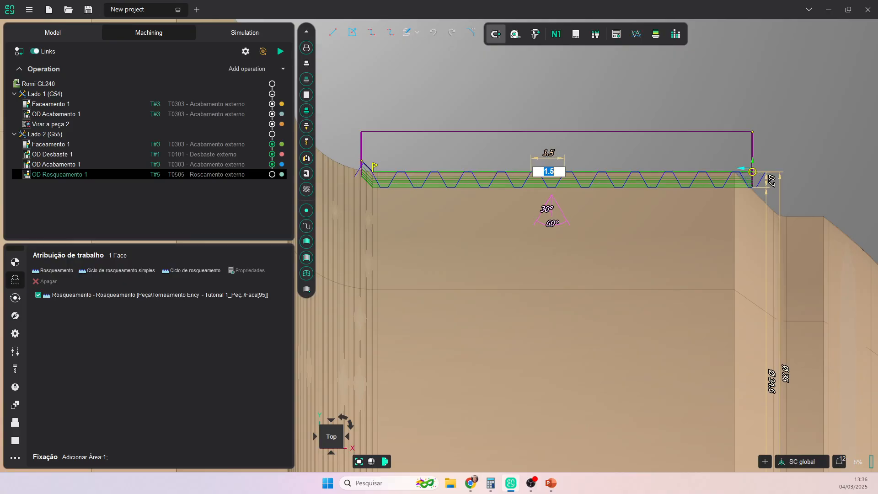
click(774, 185)
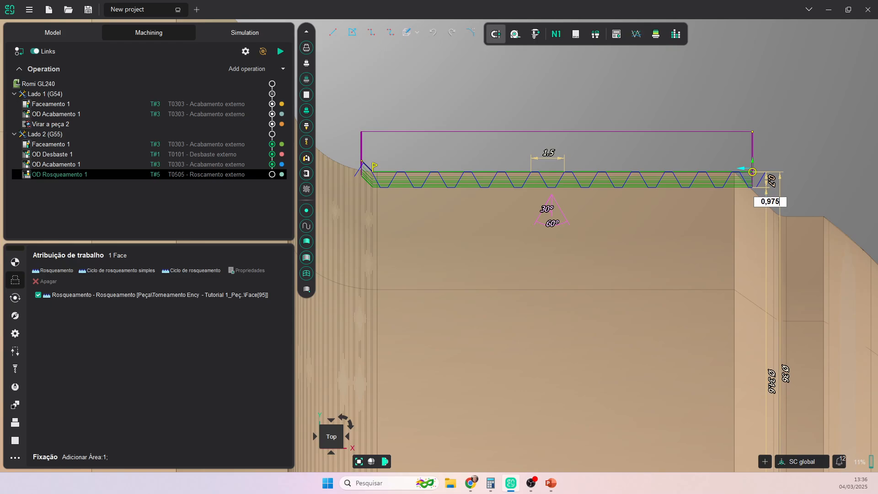
key(Return)
click(662, 82)
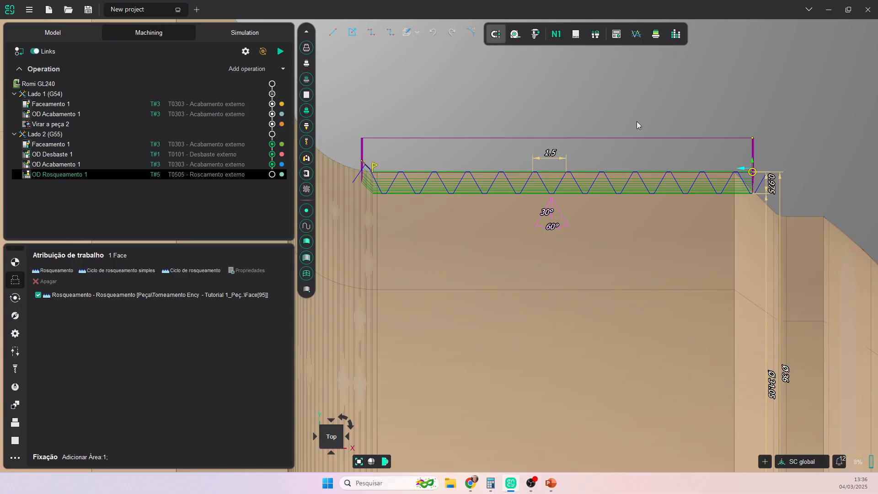
scroll(804, 200, down, 3)
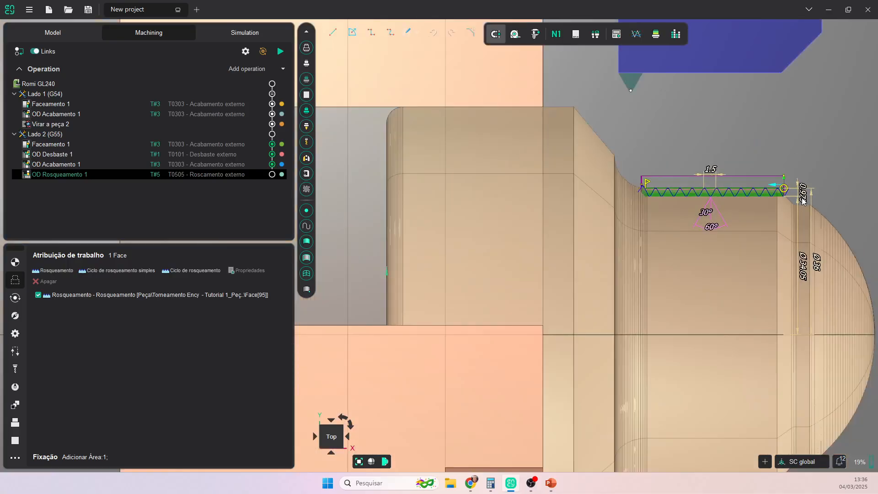
middle_drag(724, 167, 646, 141)
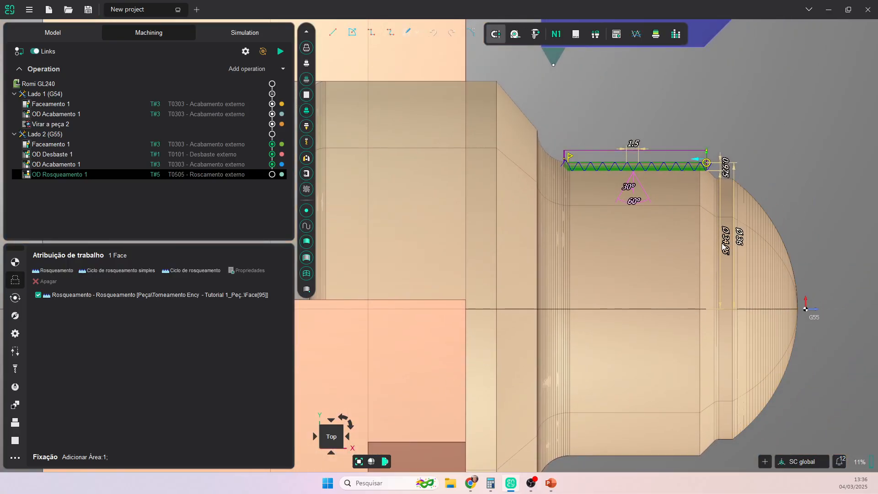
- Review the threading cycle, strategy and general parameters, then calculate the OD Rosqueamento 1 toolpath
key(ctrl)
click(15, 297)
key(ctrl)
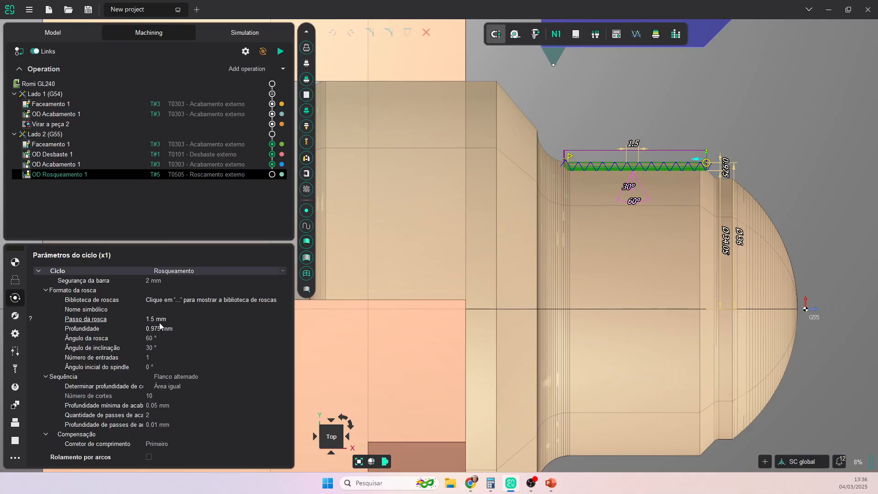
click(18, 317)
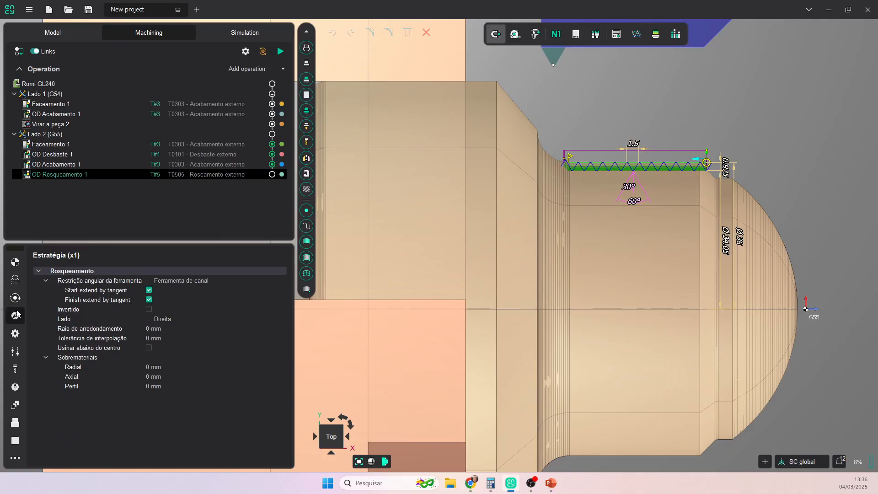
click(15, 333)
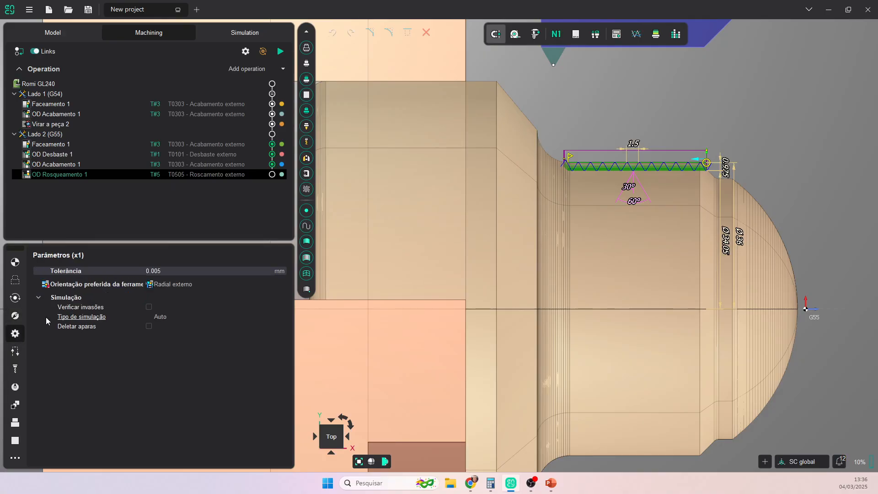
click(280, 50)
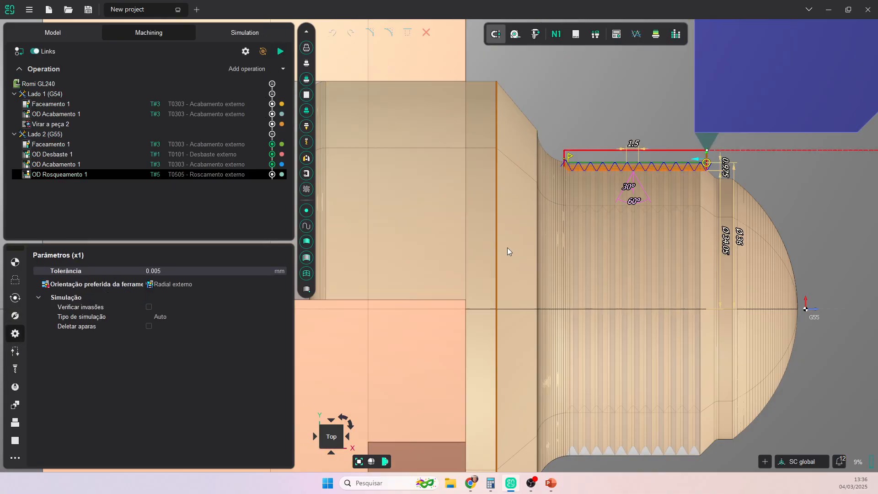
scroll(695, 258, down, 5)
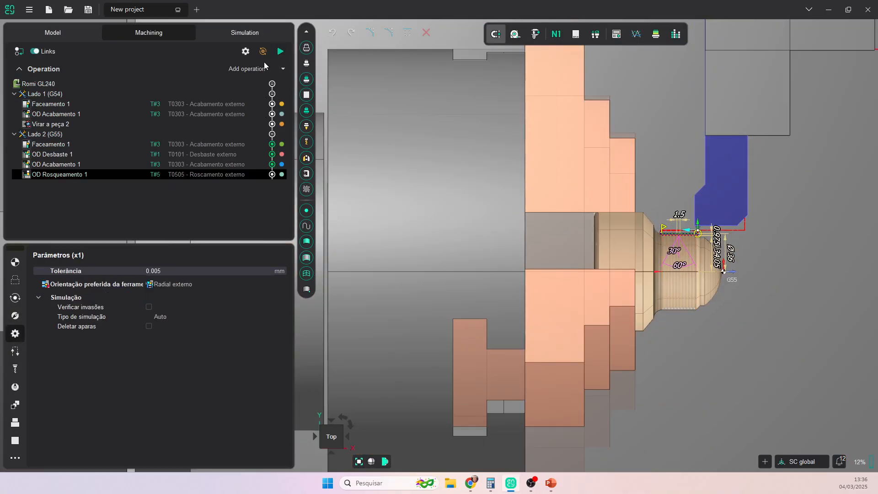
- Replay the simulation from an earlier point to watch OD Rosqueamento 1 cut the side 2 thread
click(245, 33)
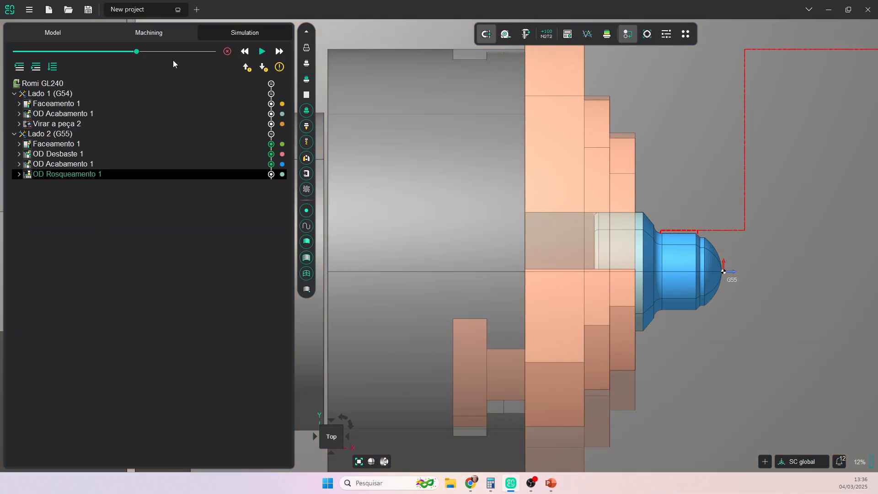
click(109, 52)
click(262, 51)
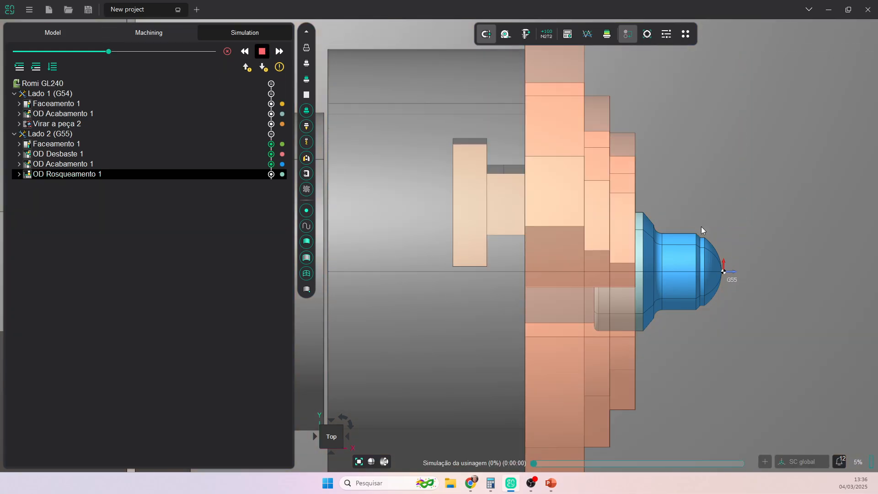
scroll(717, 248, up, 5)
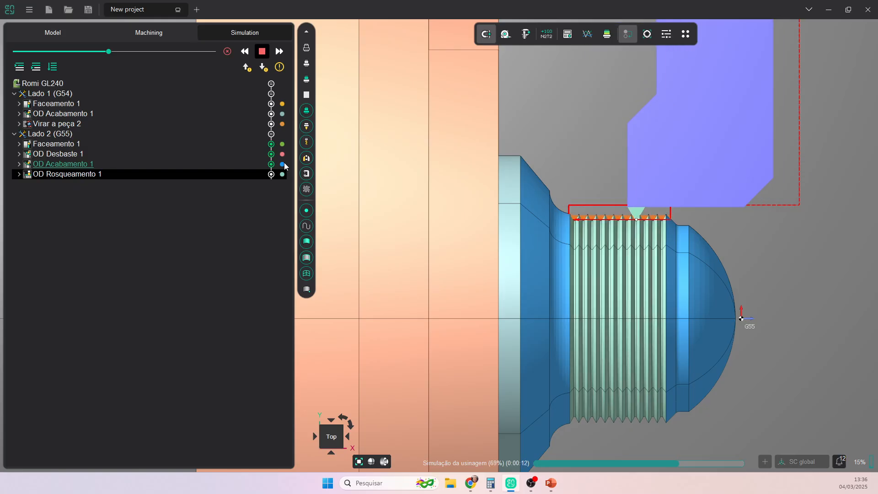
scroll(666, 189, down, 4)
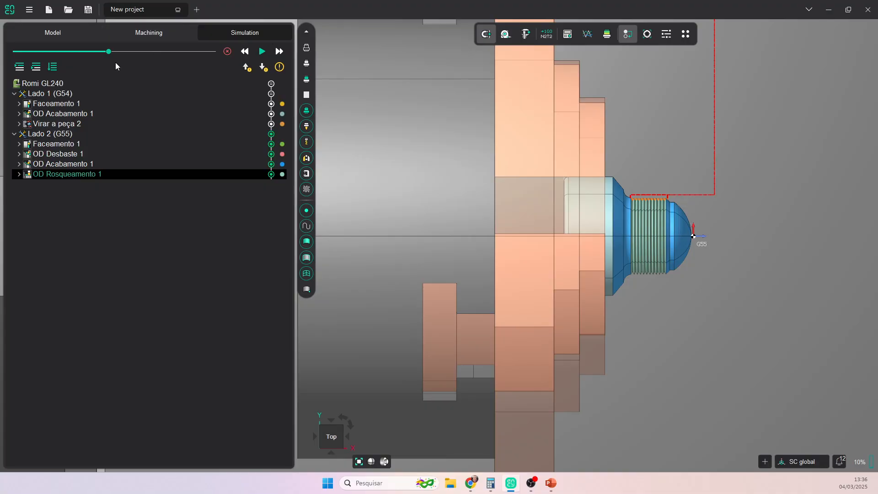
click(40, 84)
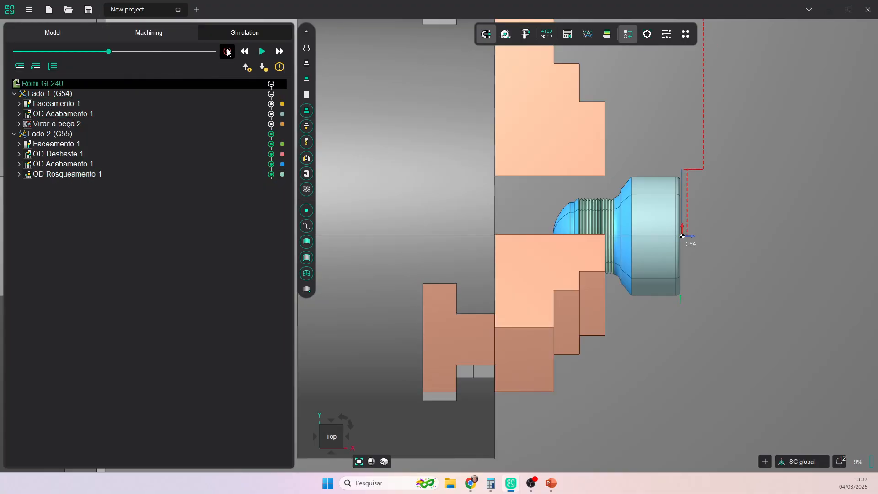
- Reset to raw stock and simulate the whole job at higher speed with toolpaths hidden
click(227, 52)
click(41, 86)
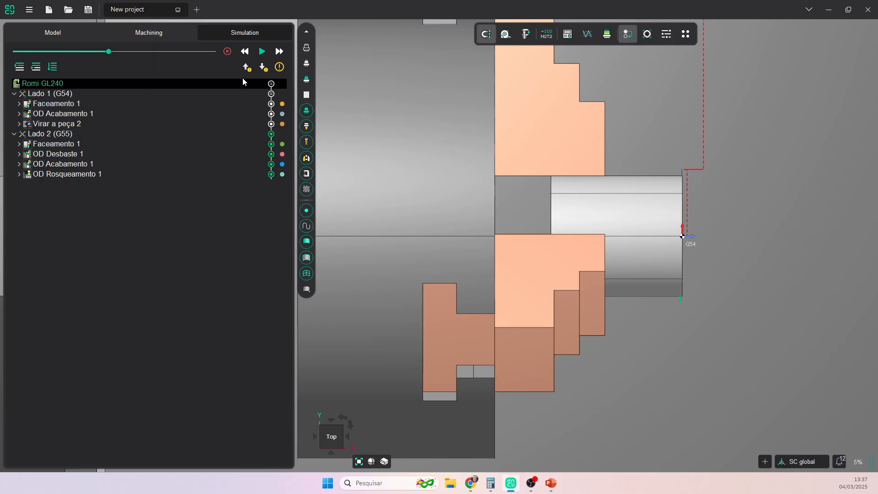
click(227, 51)
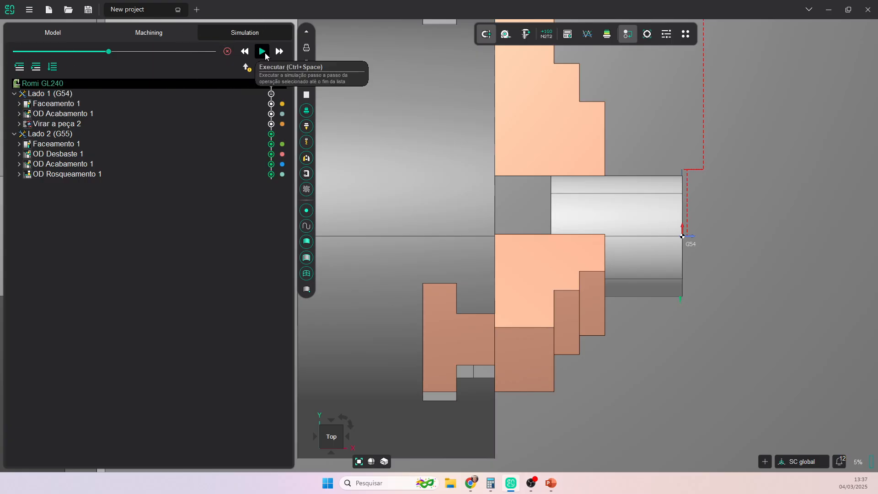
click(262, 52)
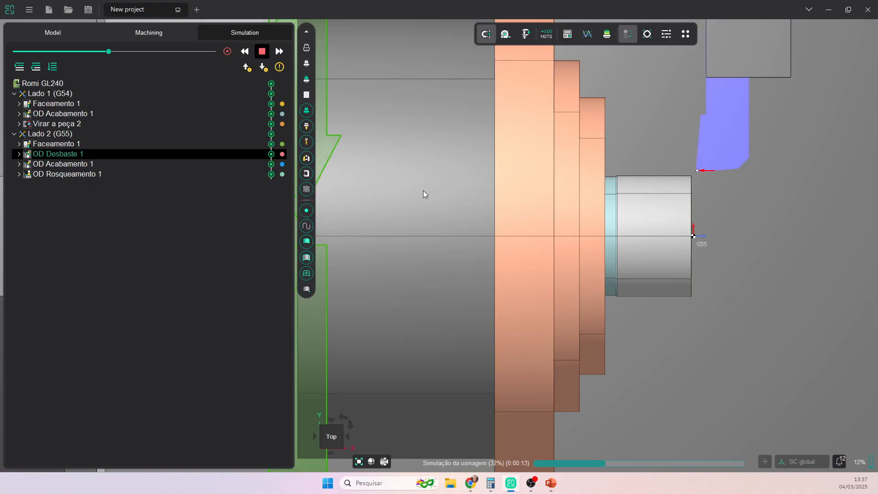
click(126, 52)
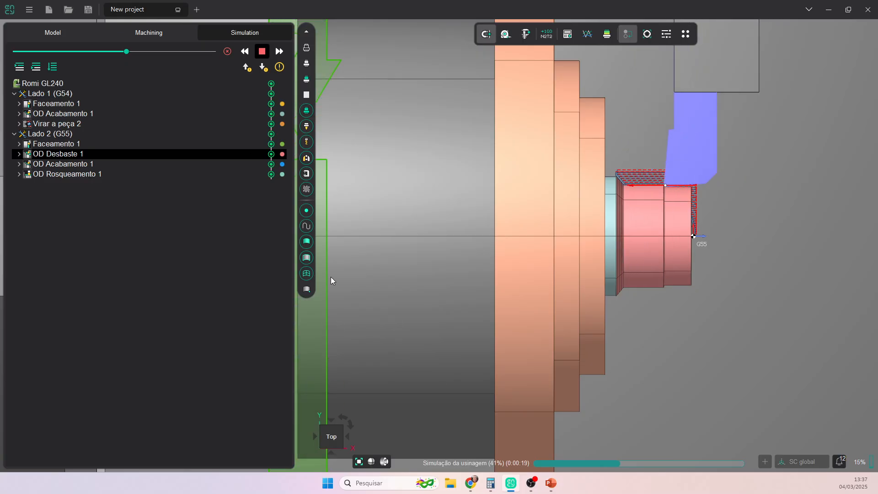
click(306, 191)
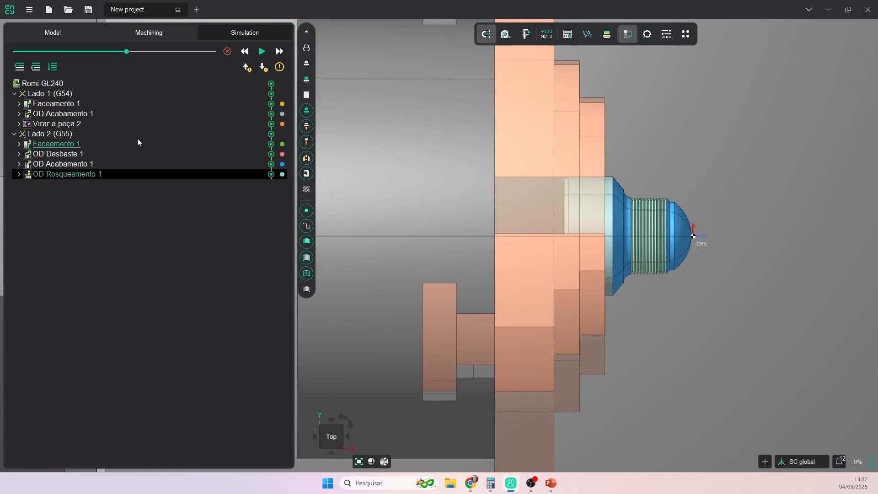
- From the Machining tab, open the post-processor program generator and select the recent post-processors group
click(138, 32)
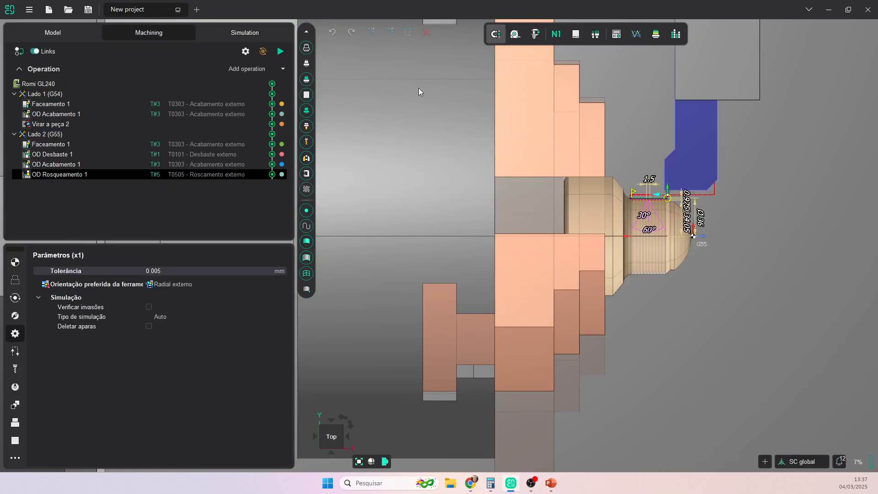
click(563, 36)
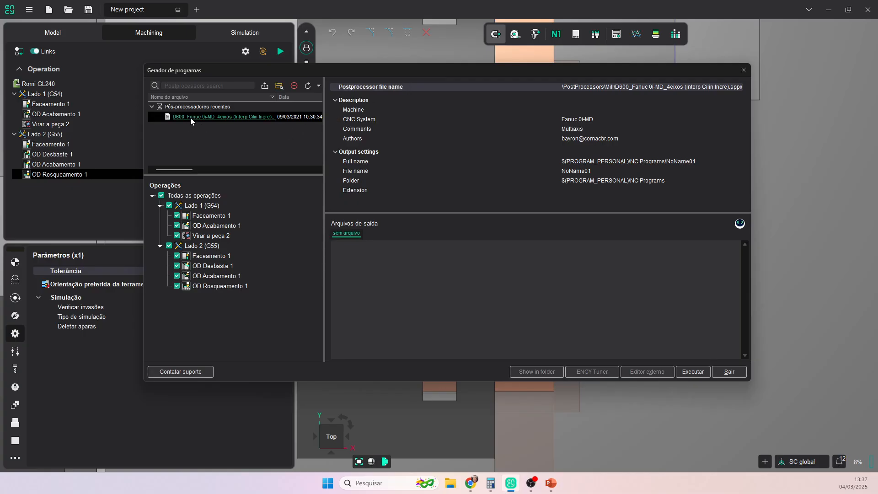
click(152, 106)
click(152, 105)
click(182, 108)
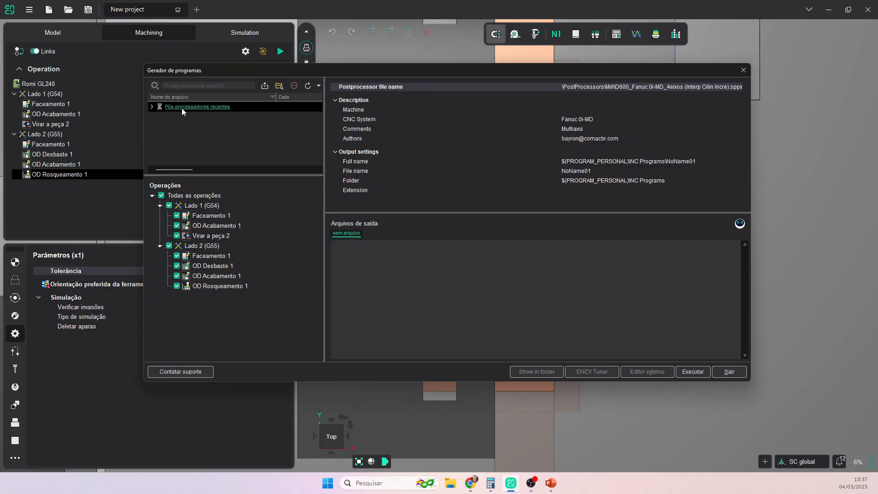
- Browse for a post-processor folder: ROMI - D600 e GL240 (IFSC) > Pós processadores > Torno GL 240
click(282, 91)
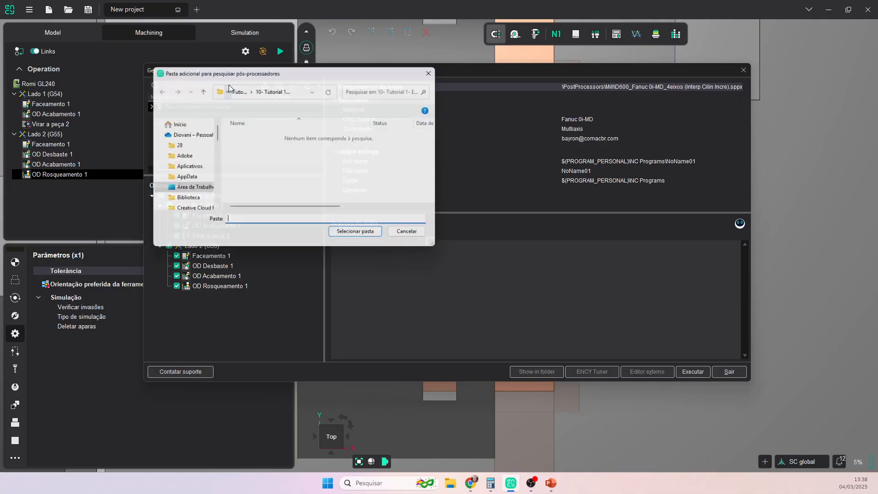
click(199, 90)
scroll(288, 183, down, 2)
click(288, 191)
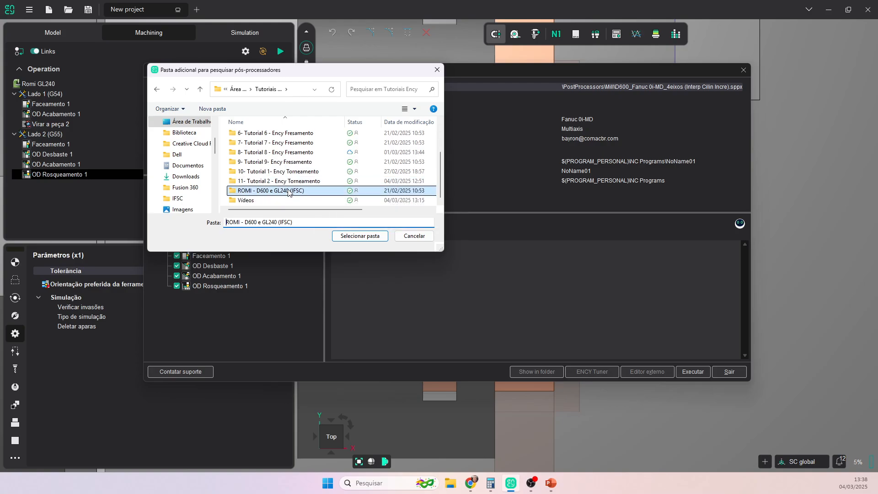
double_click(288, 190)
double_click(270, 166)
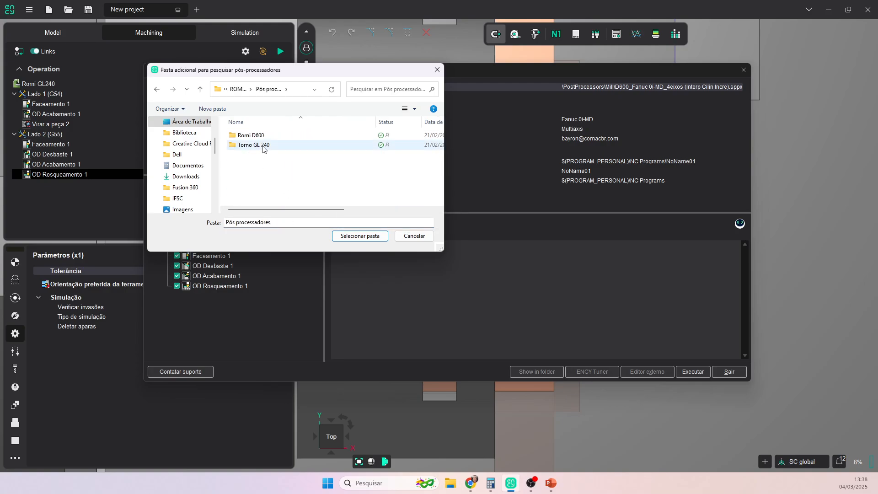
double_click(254, 145)
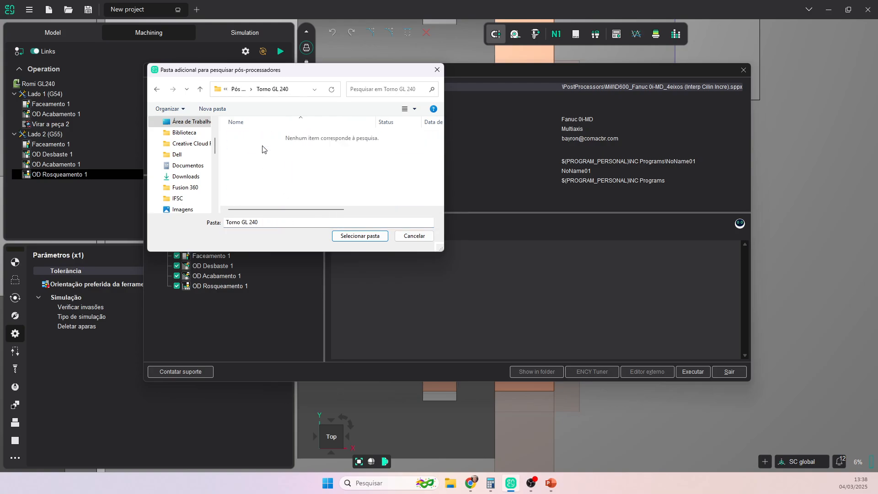
- Return to the ROMI folder, cancel adding the folder and close the program generator without output
click(200, 92)
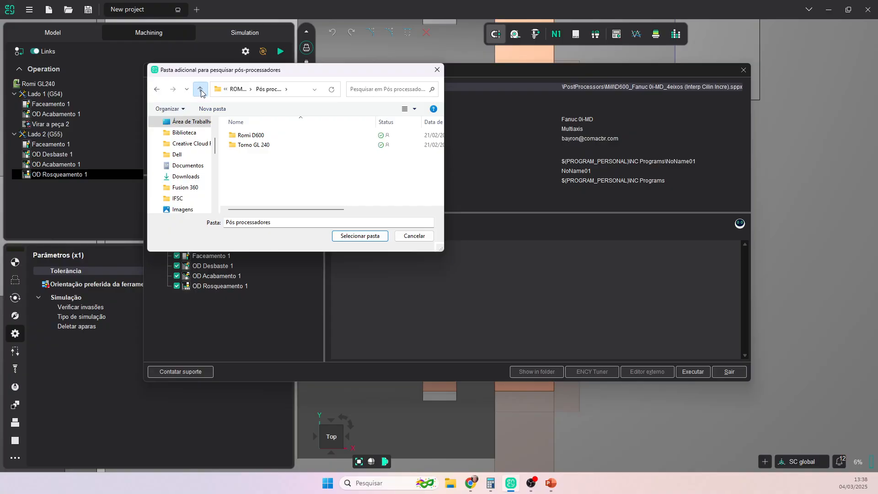
click(200, 90)
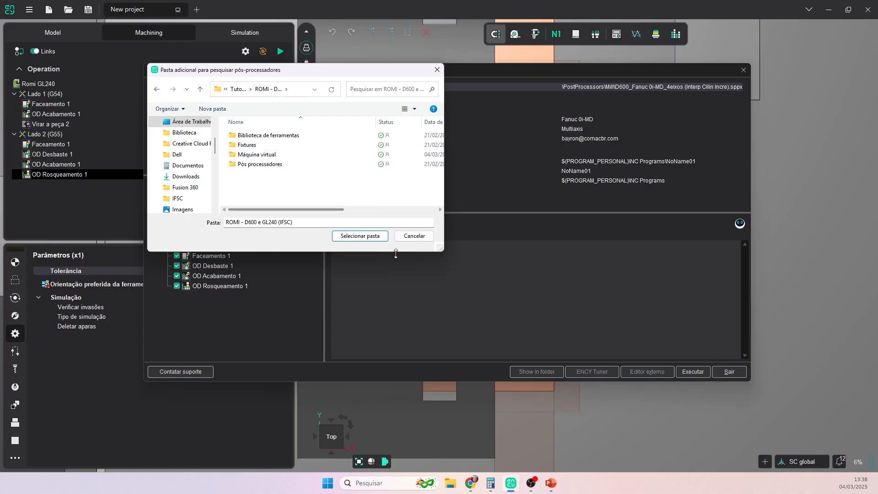
click(414, 236)
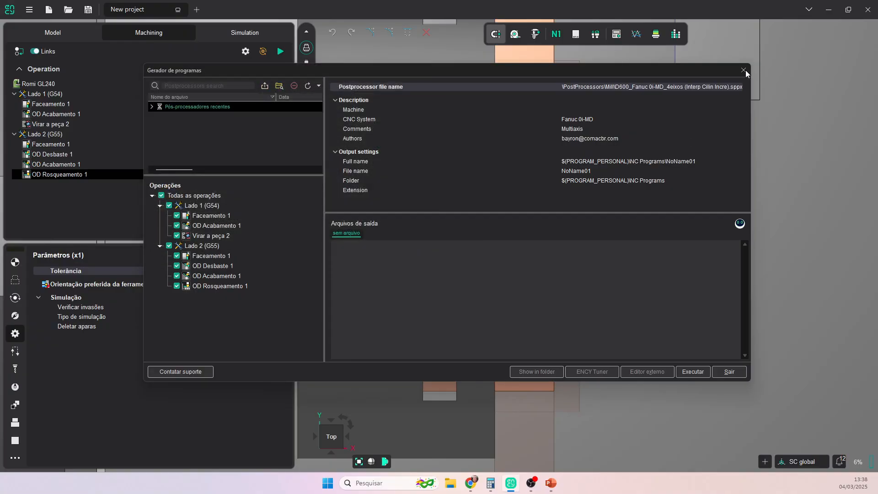
click(728, 372)
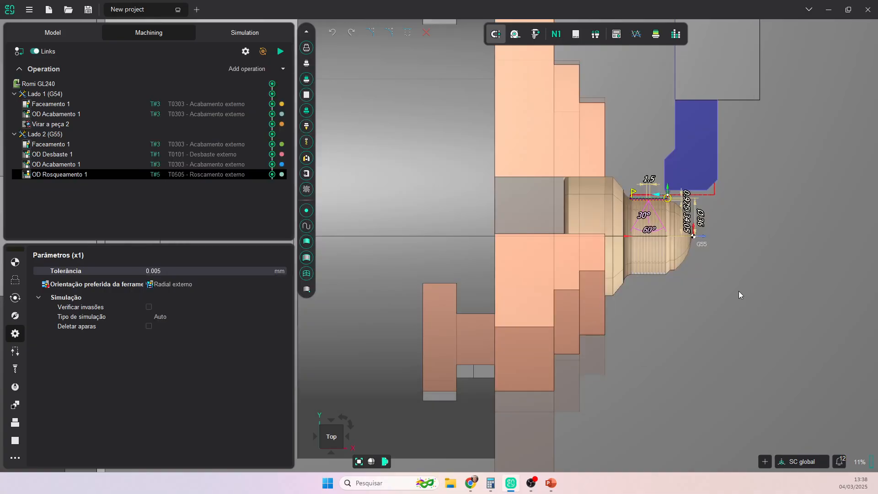
scroll(679, 249, up, 5)
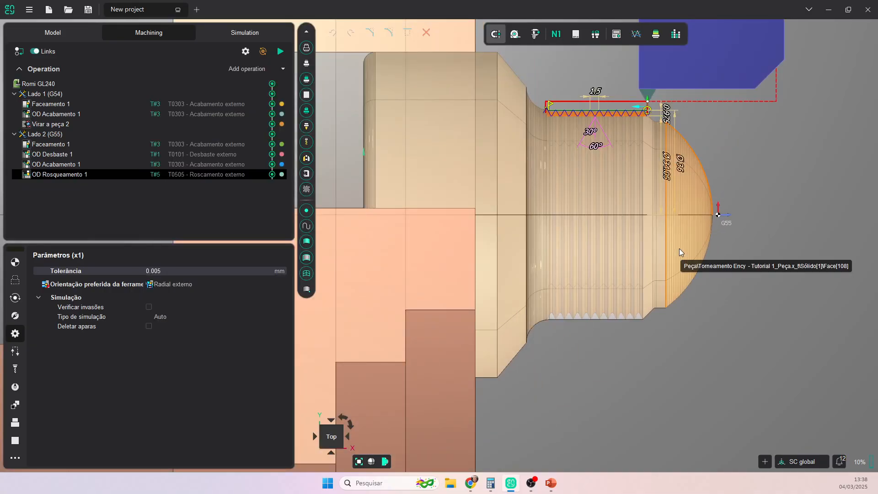
scroll(679, 248, down, 3)
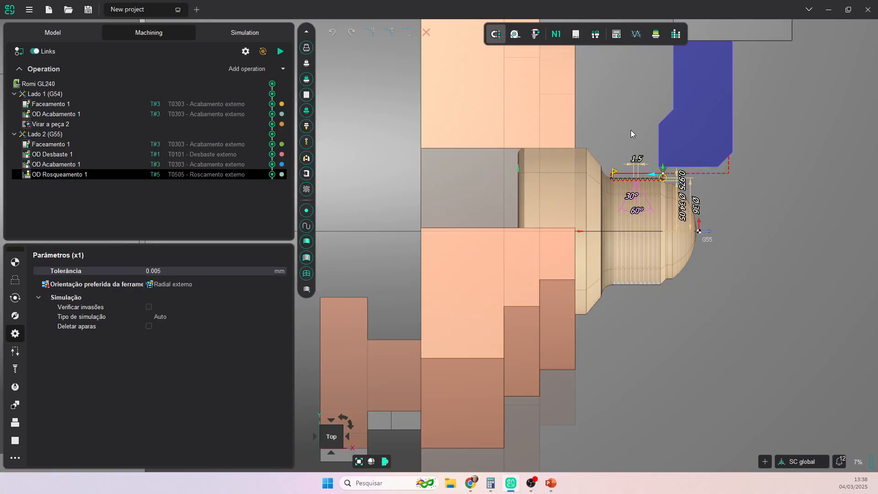